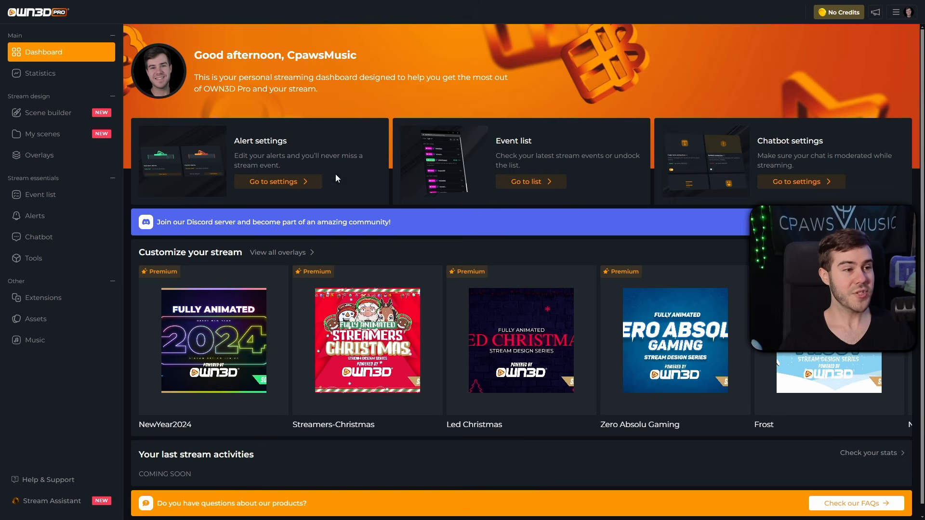
Step: Scroll over the OWN3D Pro dashboard to review its alert, event list and chatbot sections
scroll(448, 247, "down", 1)
scroll(448, 247, "up", 1)
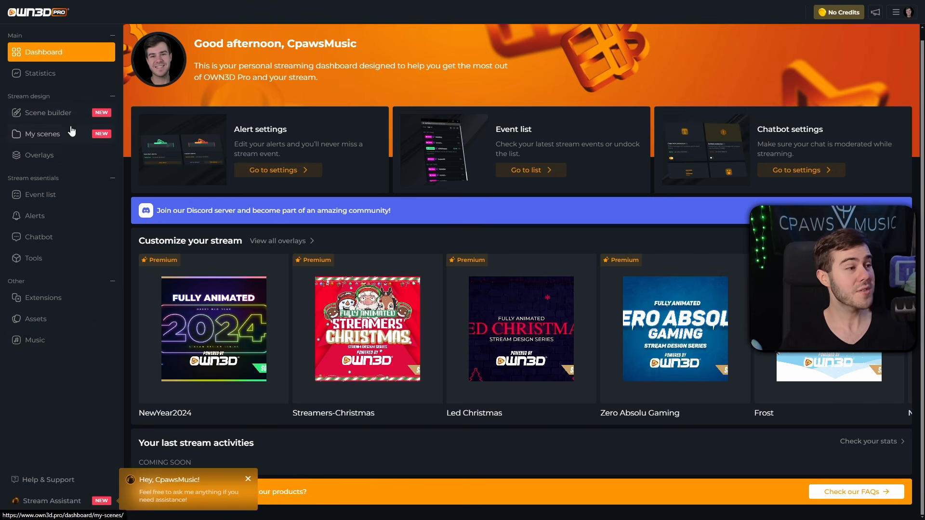
Step: Start a Complete Setup from the Scene builder
left_click(49, 114)
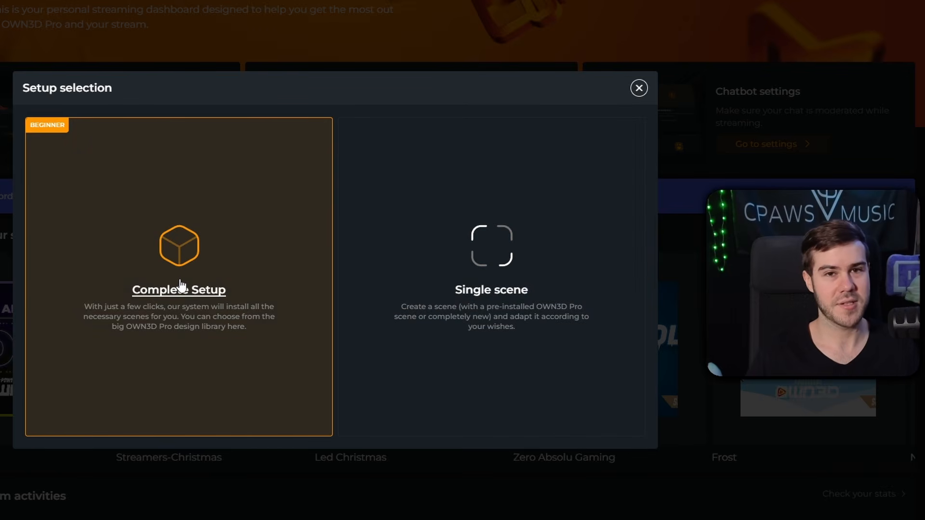
left_click(178, 298)
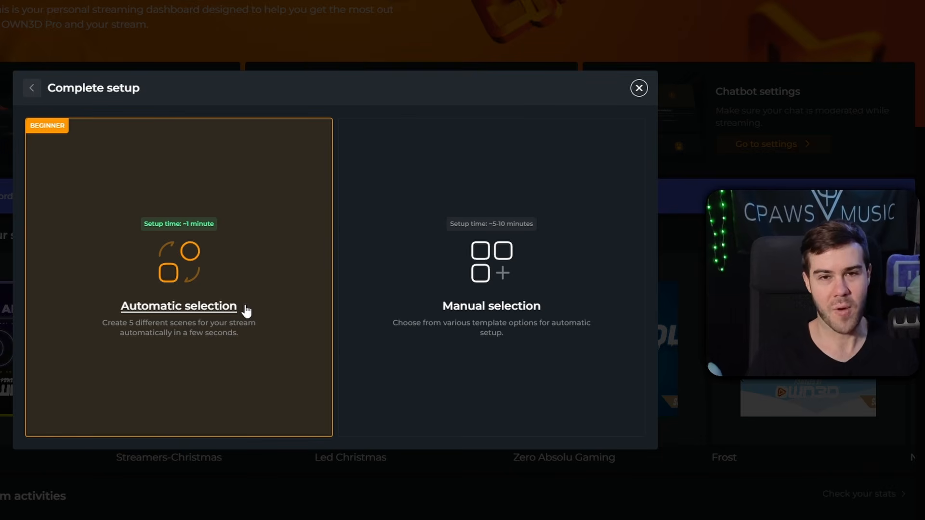
Step: Choose Automatic selection and browse the library categories, paging through the Free row
left_click(189, 313)
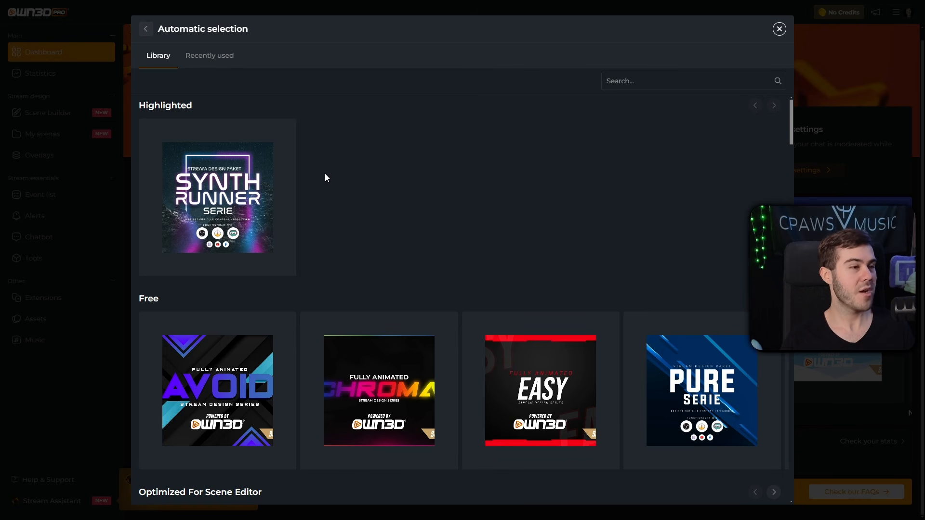
scroll(378, 200, "down", 2)
scroll(377, 200, "up", 2)
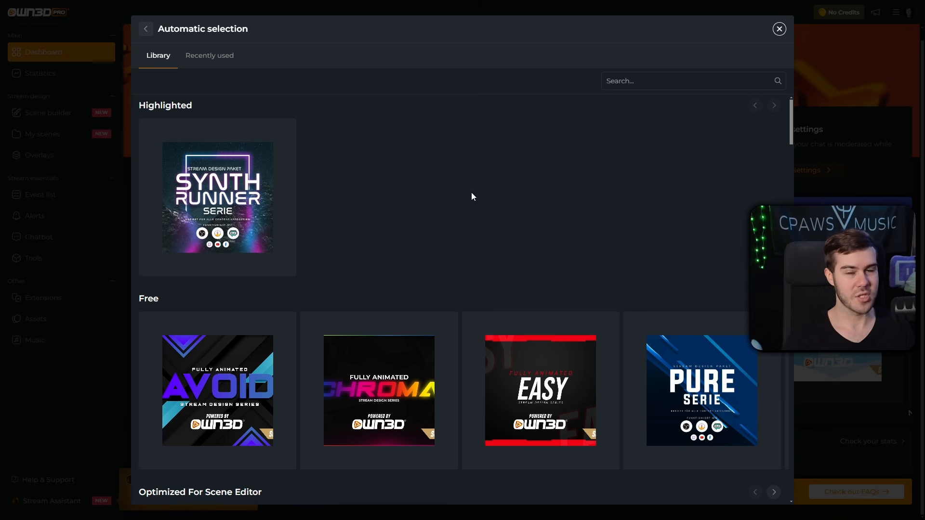
scroll(462, 193, "down", 1)
scroll(461, 182, "down", 1)
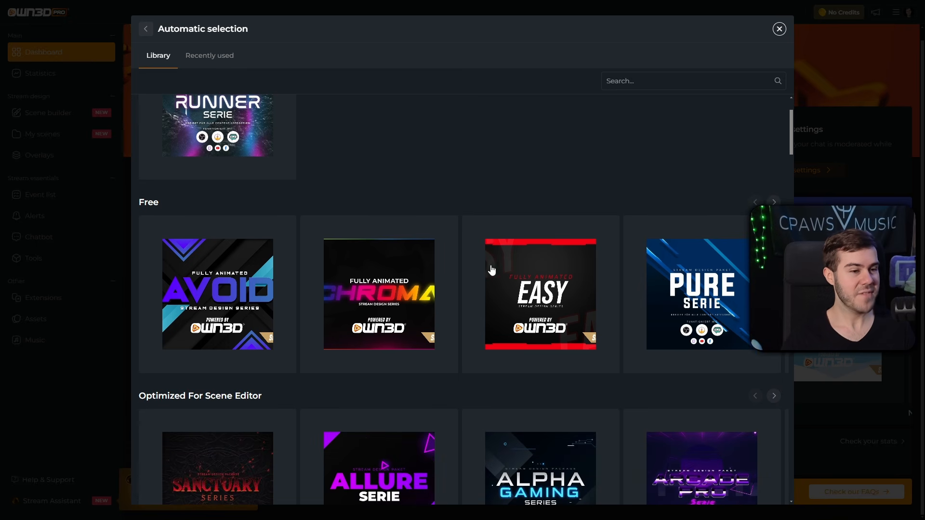
left_click(774, 202)
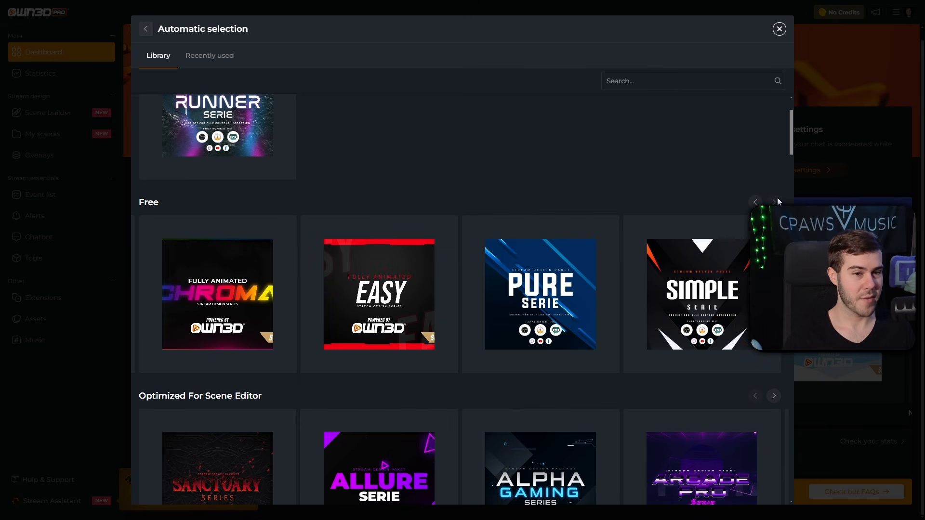
left_click(751, 204)
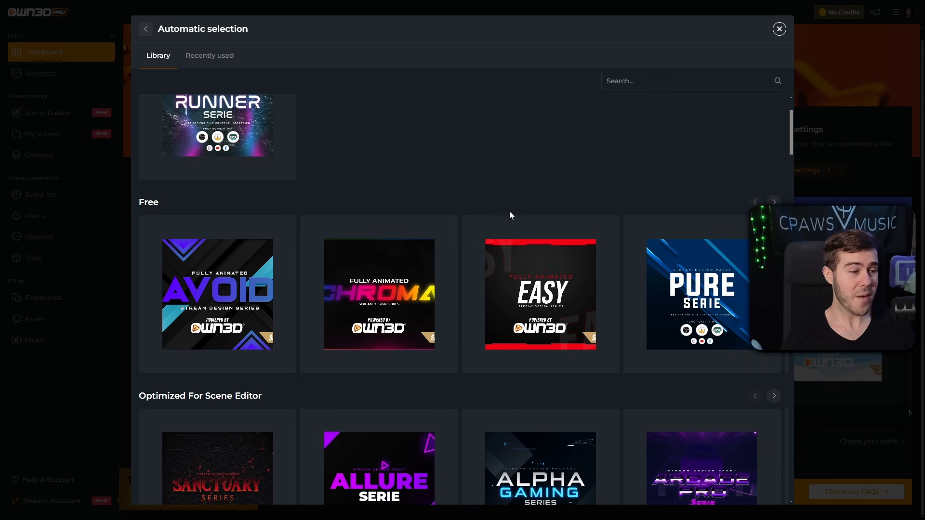
scroll(510, 212, "down", 9)
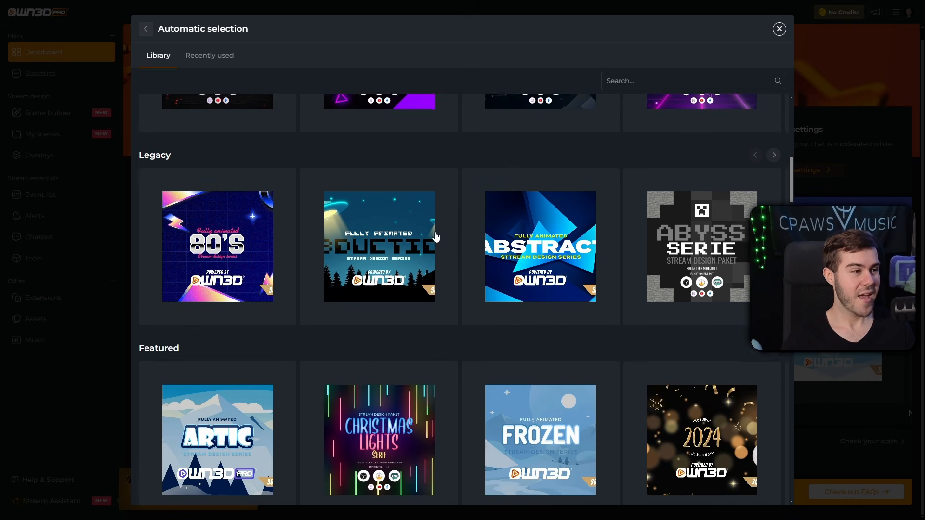
scroll(436, 236, "down", 16)
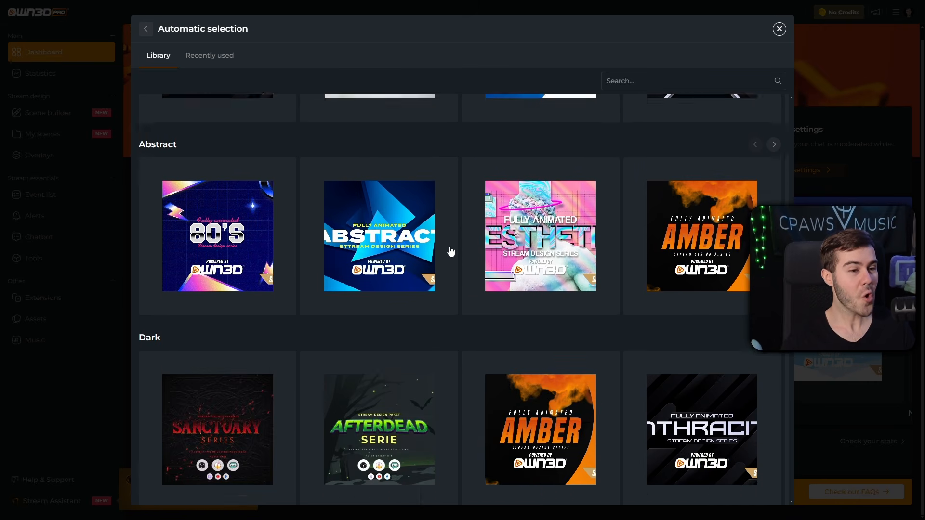
scroll(450, 251, "down", 18)
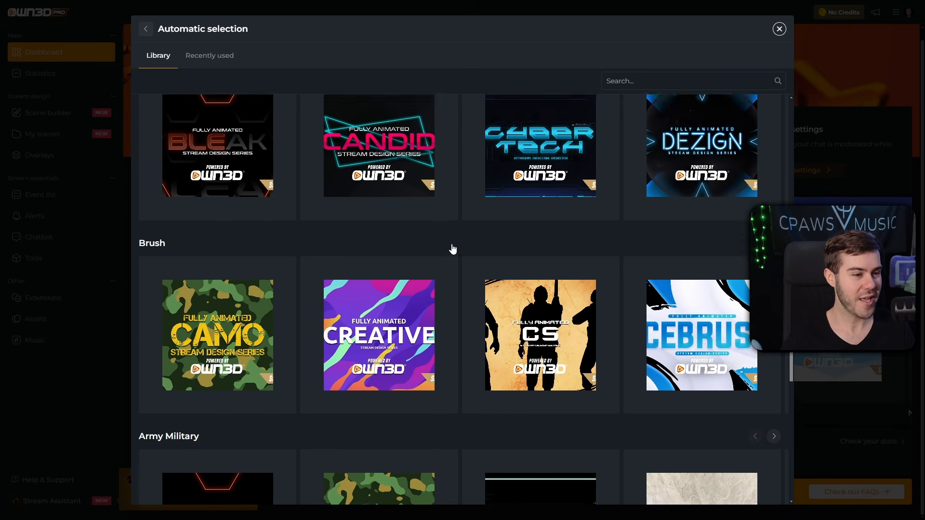
scroll(453, 249, "down", 7)
scroll(459, 308, "up", 6)
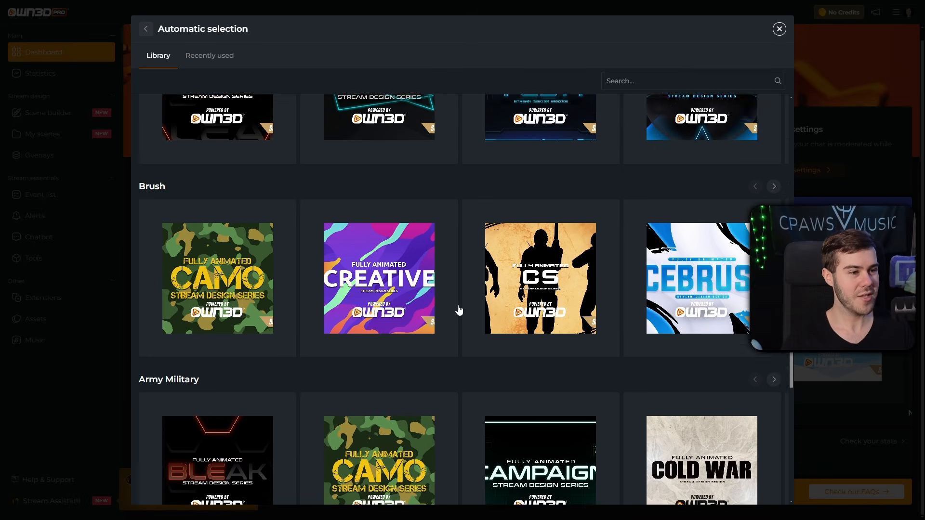
scroll(458, 310, "up", 6)
scroll(477, 316, "up", 3)
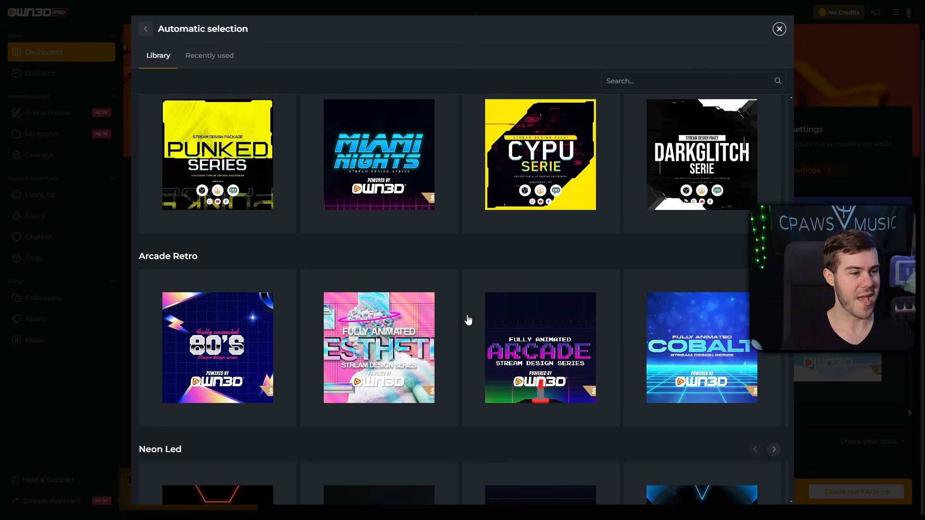
scroll(469, 320, "down", 2)
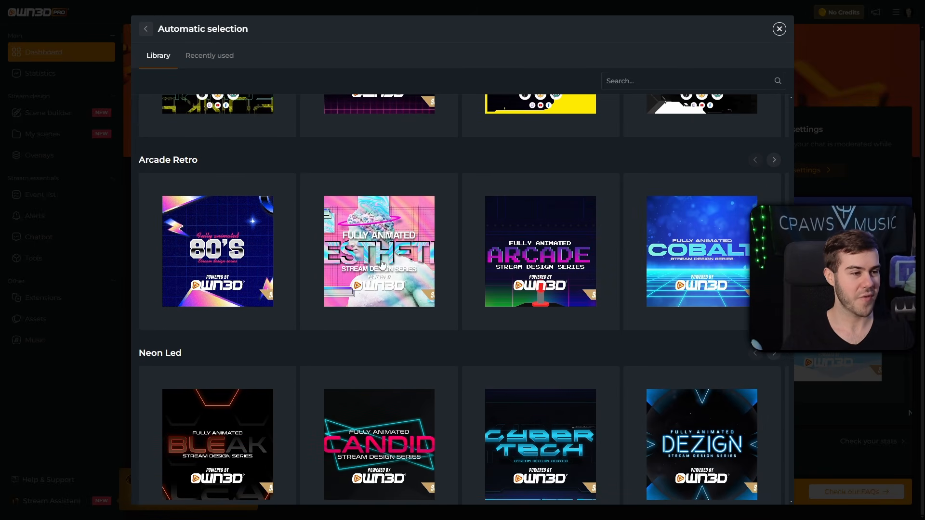
Step: Preview the Aesthetic series, then the Sanctuary series and its showcase layout
left_click(382, 264)
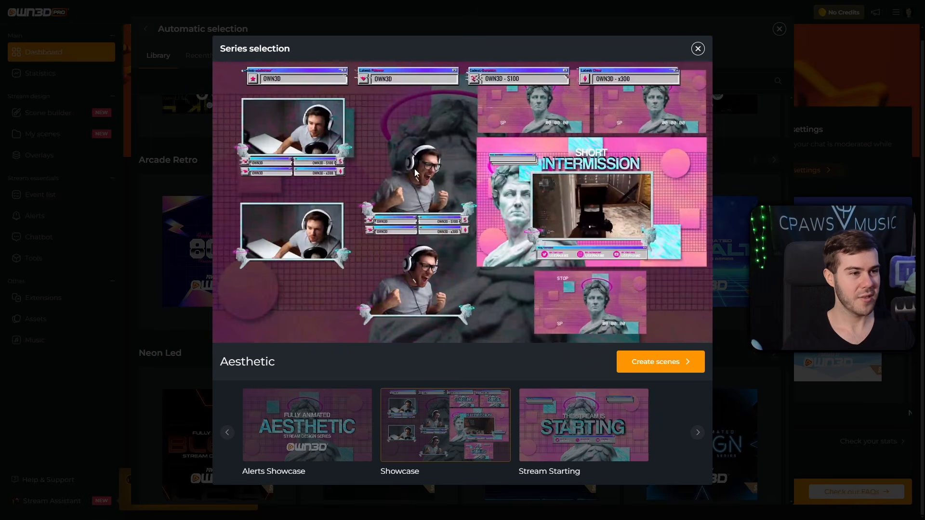
left_click(635, 359)
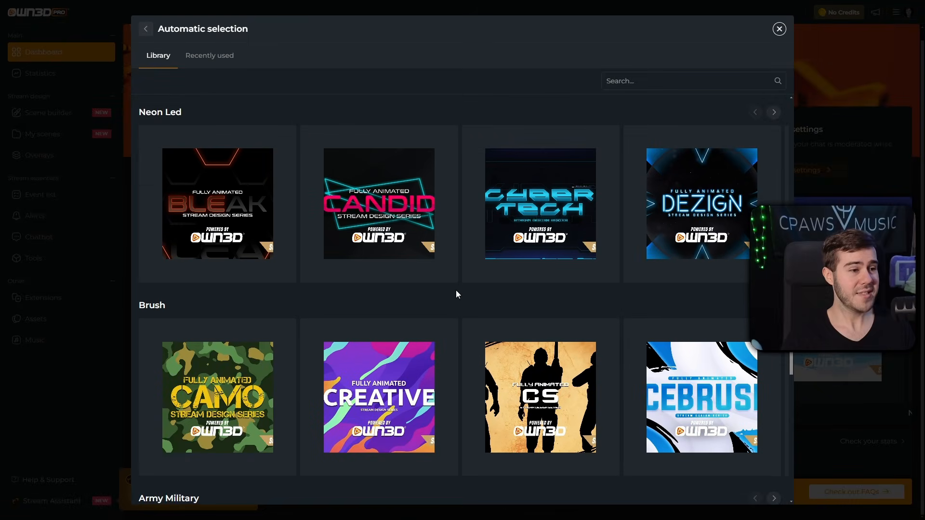
scroll(457, 292, "up", 10)
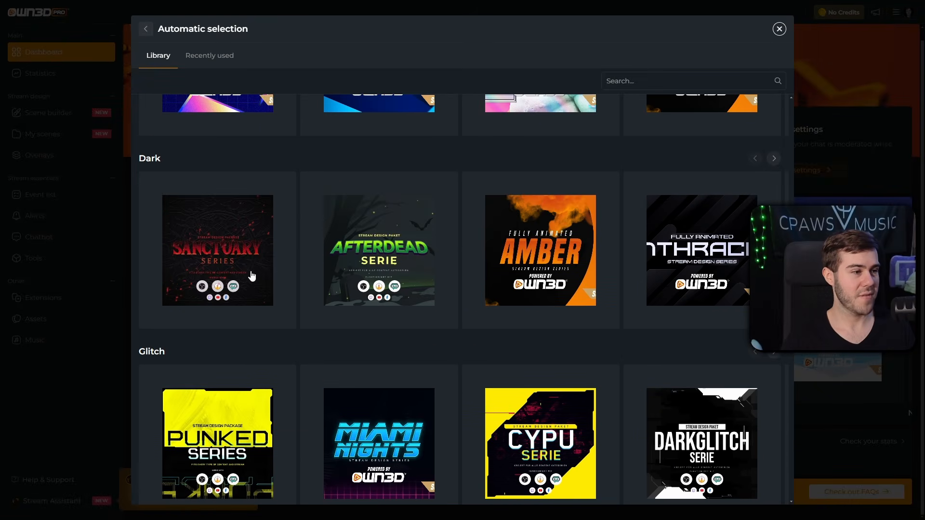
left_click(251, 276)
left_click(429, 413)
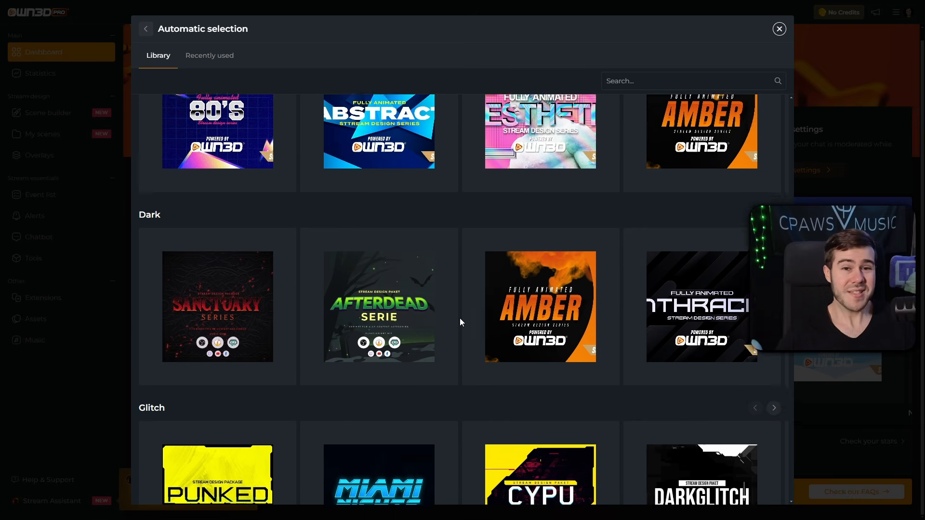
Step: Return to the Free row and page through its designs again
scroll(304, 429, "up", 12)
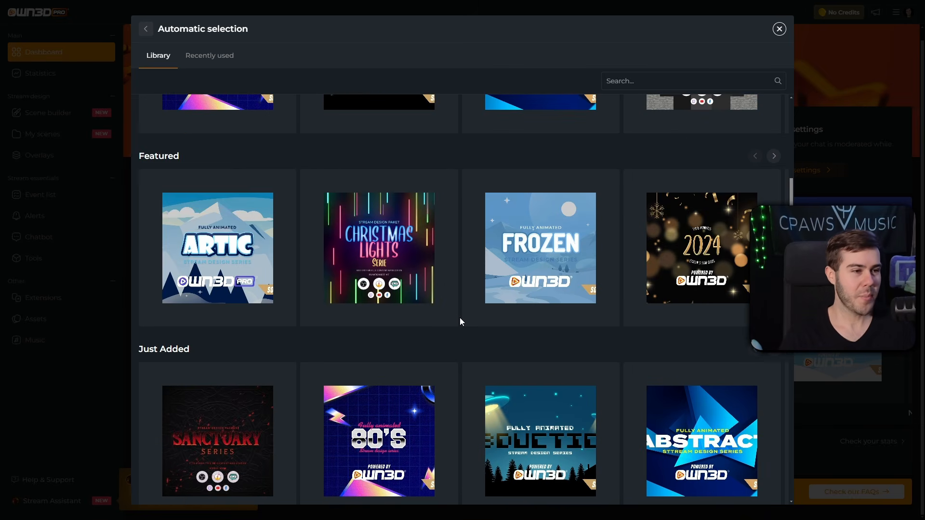
scroll(460, 320, "up", 15)
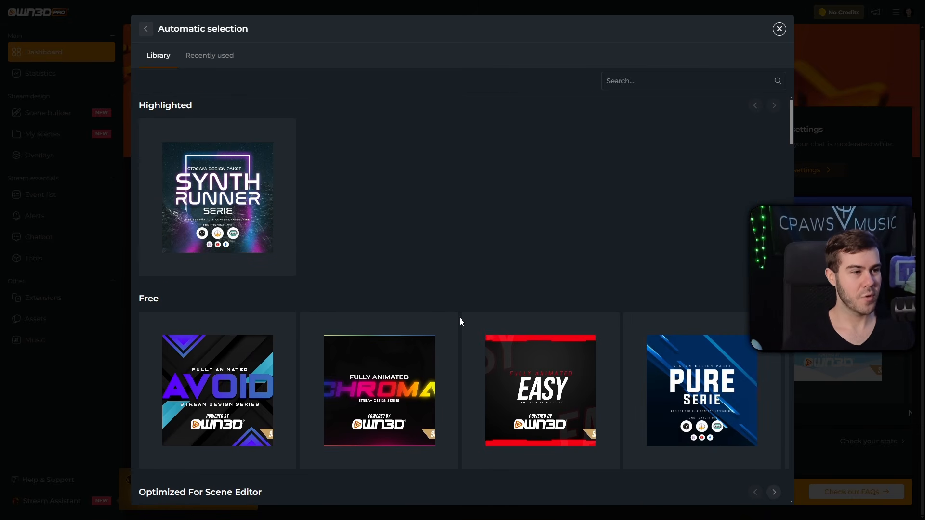
scroll(215, 264, "down", 3)
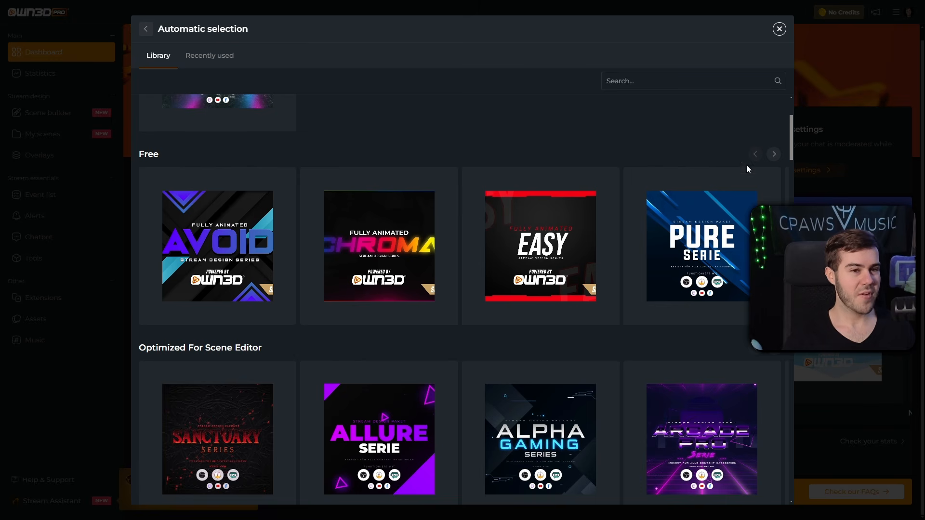
left_click(771, 155)
left_click(755, 155)
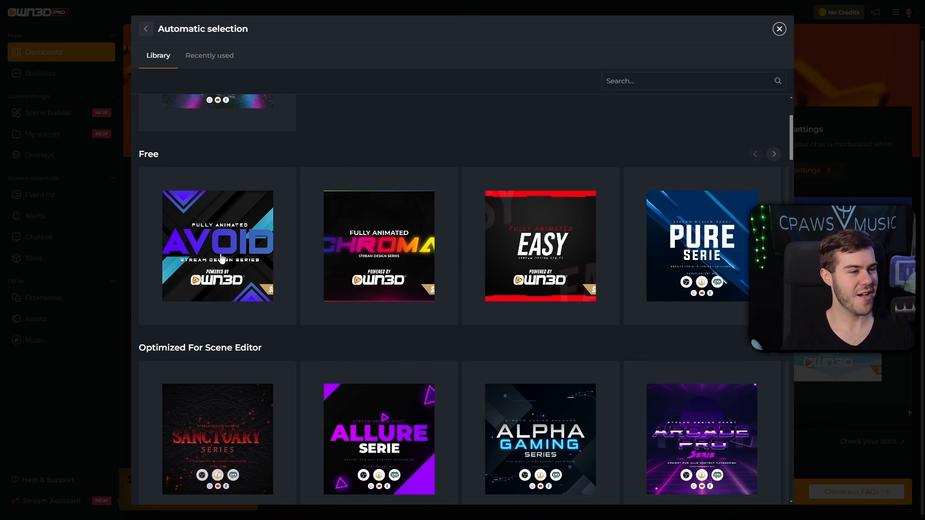
Step: Preview the Avoid series showcase and generate its scenes
left_click(221, 258)
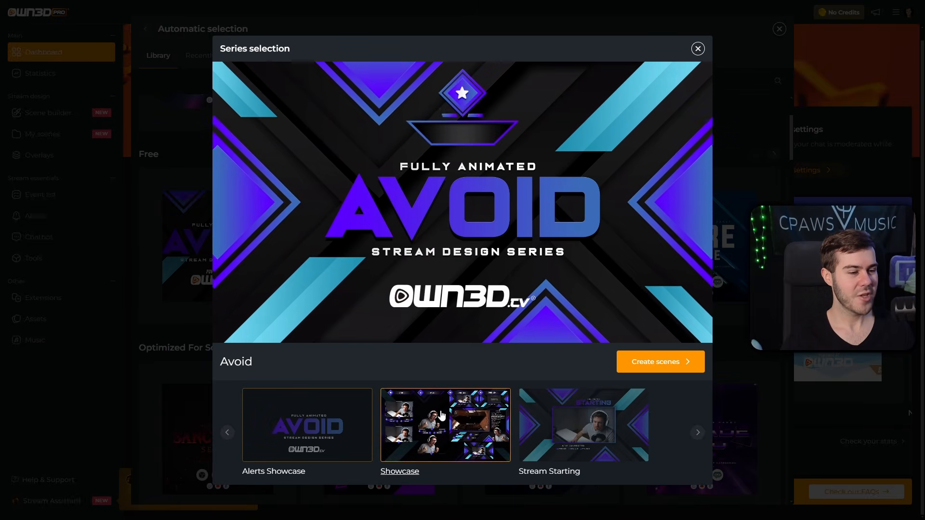
left_click(441, 415)
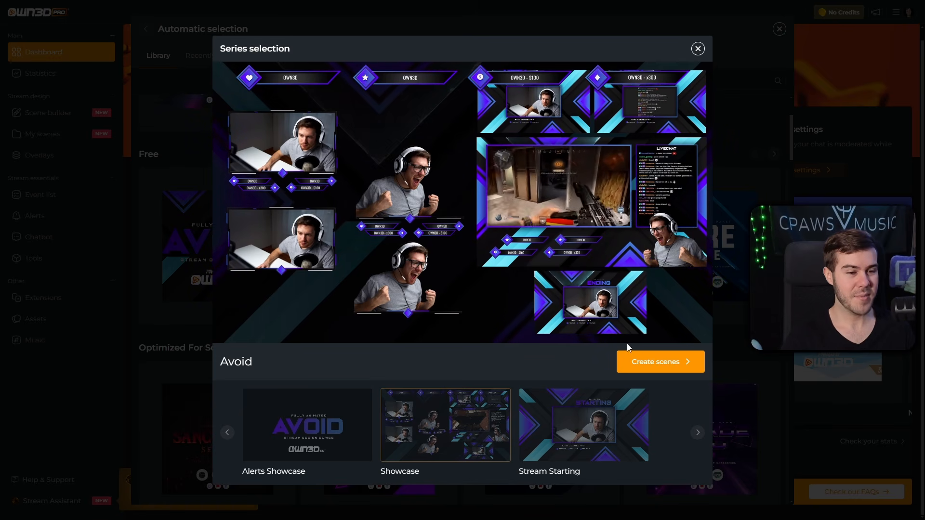
left_click(661, 361)
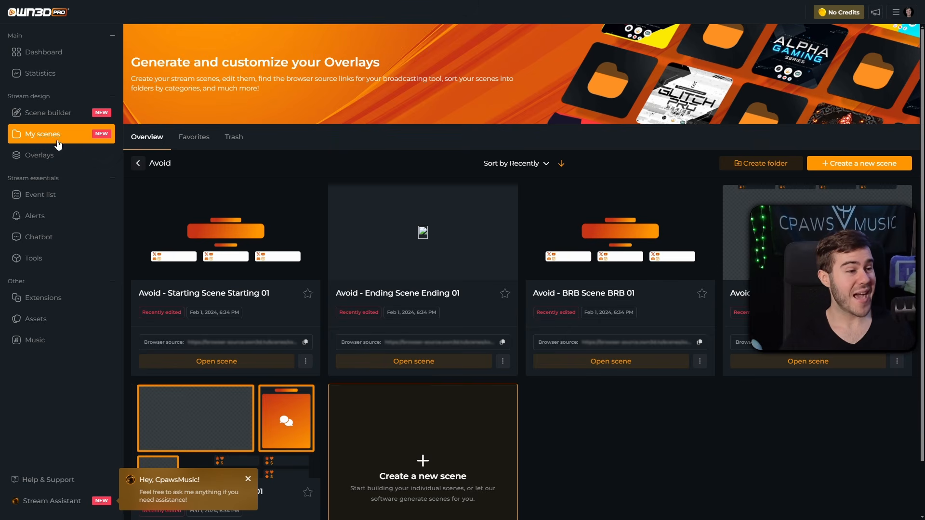
Step: Briefly reopen the scene setup choices, then dismiss them
scroll(525, 304, "down", 1)
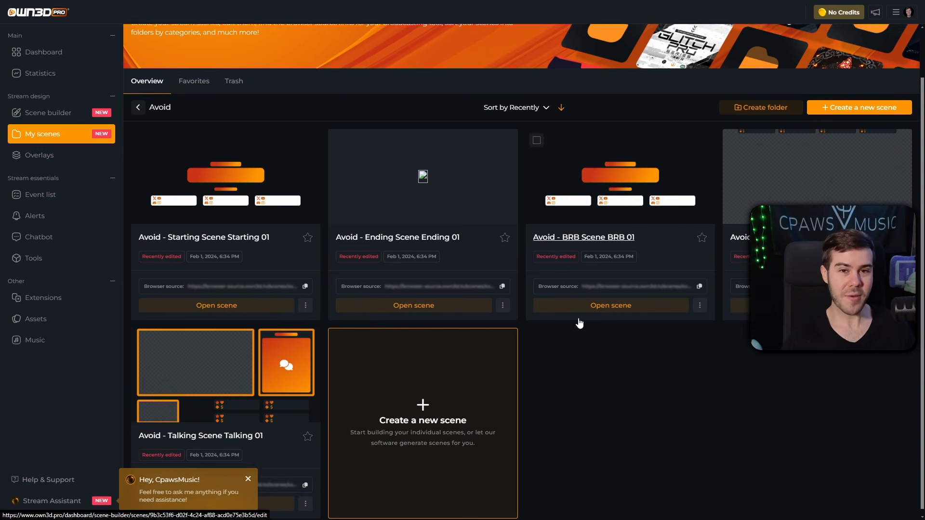
scroll(579, 323, "up", 1)
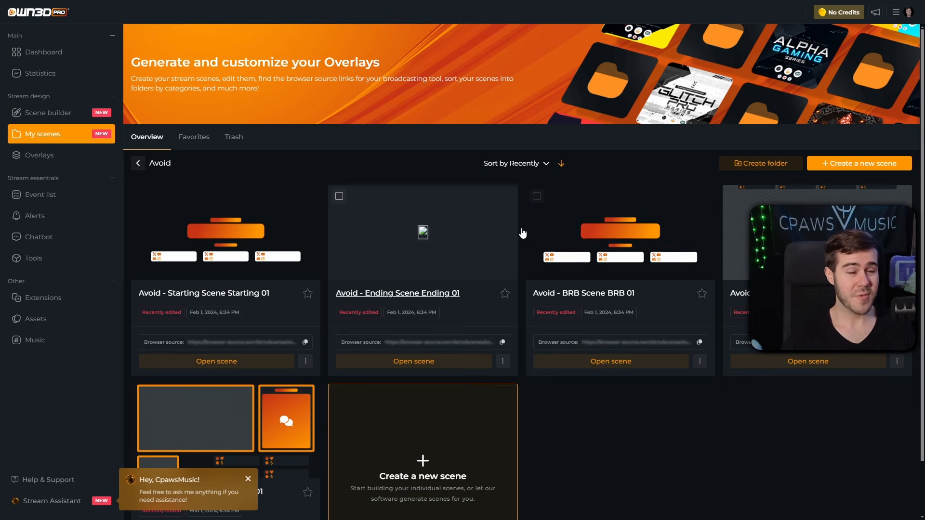
left_click(60, 116)
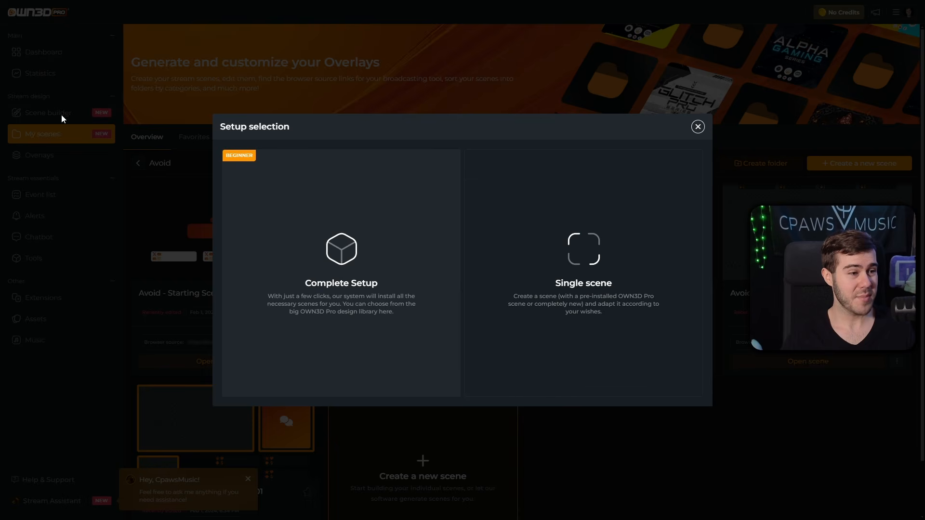
left_click(698, 128)
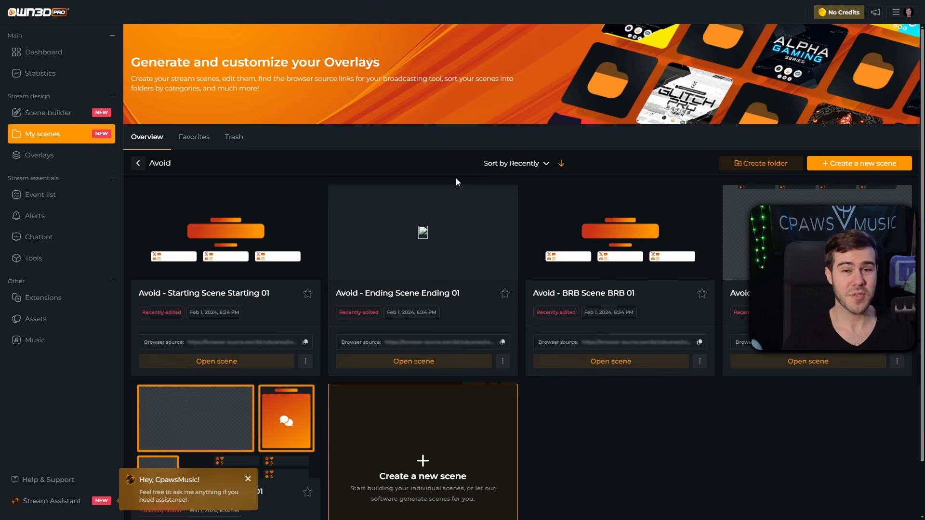
Step: Open the Avoid folder in My scenes and close the assistant chat popup
scroll(485, 282, "down", 1)
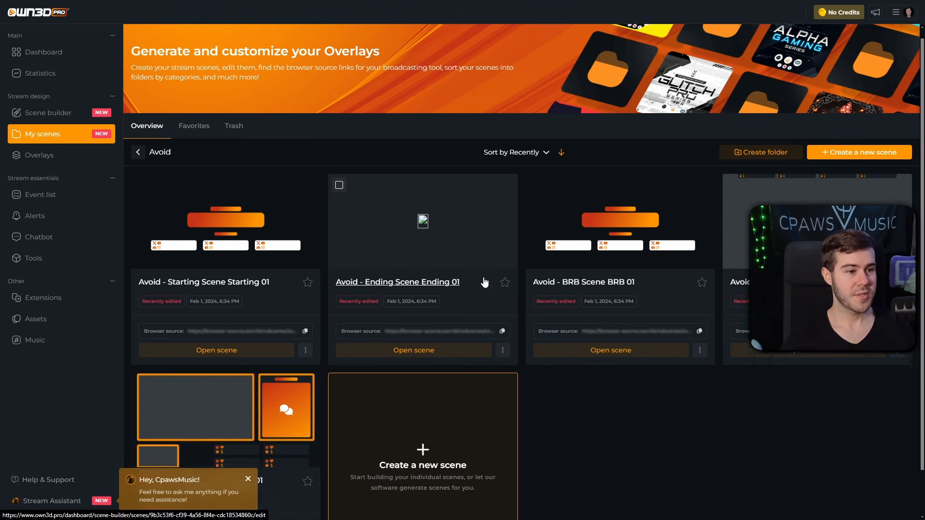
left_click(48, 134)
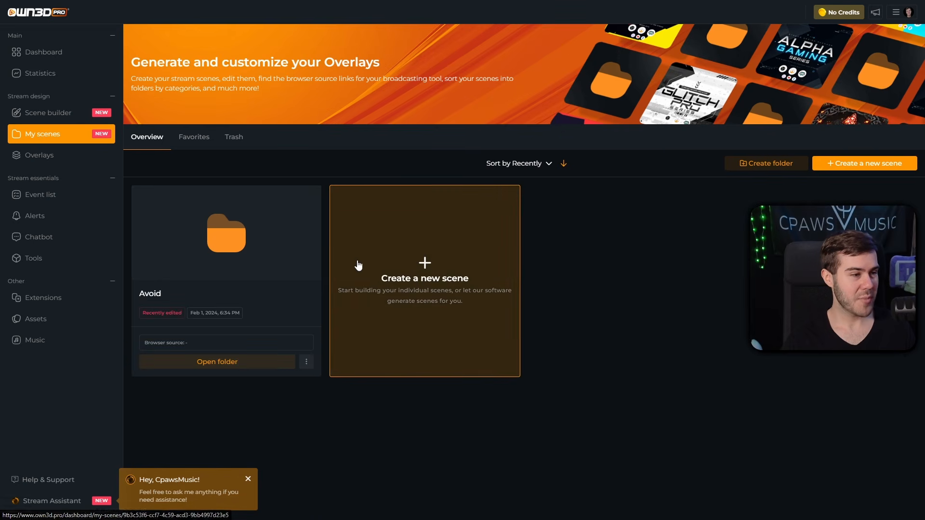
left_click(221, 248)
scroll(460, 289, "down", 2)
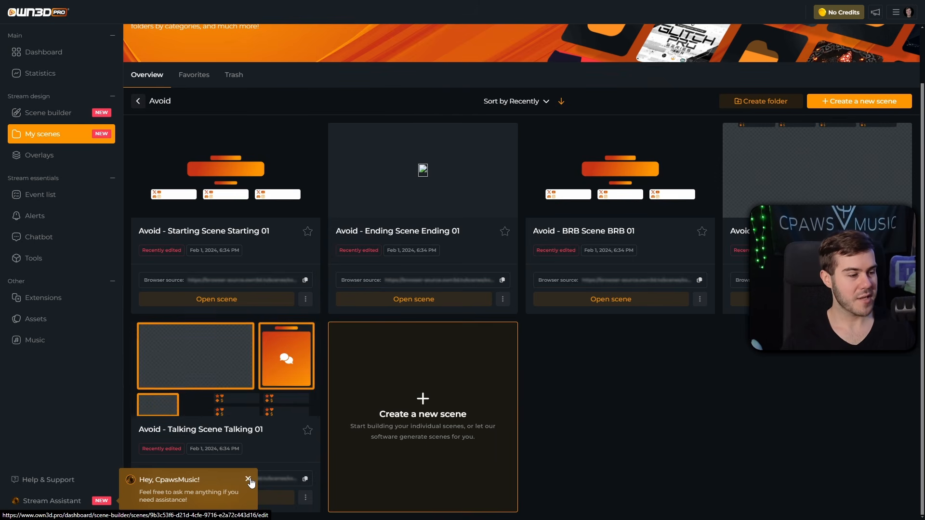
left_click(248, 480)
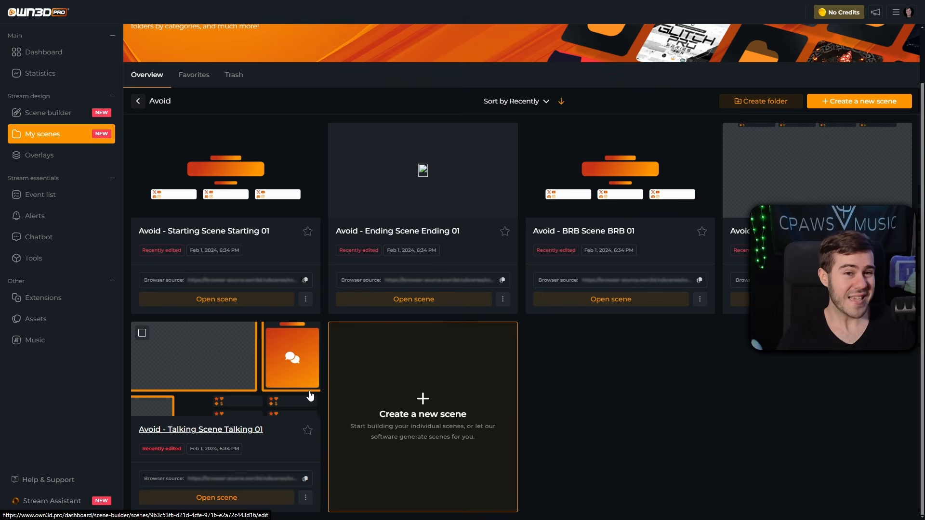
scroll(316, 398, "up", 1)
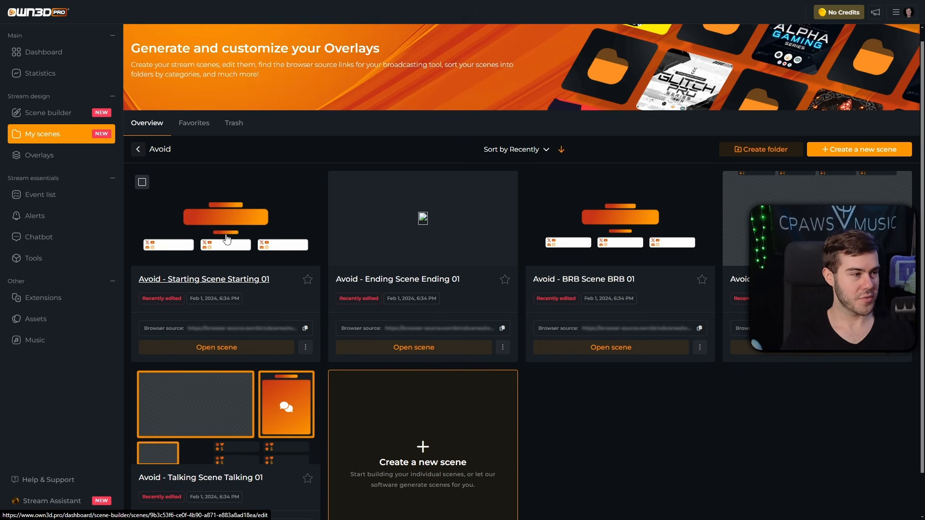
Step: Open Avoid - Starting Scene Starting 01 in the editor and inspect its alert box layer
left_click(229, 234)
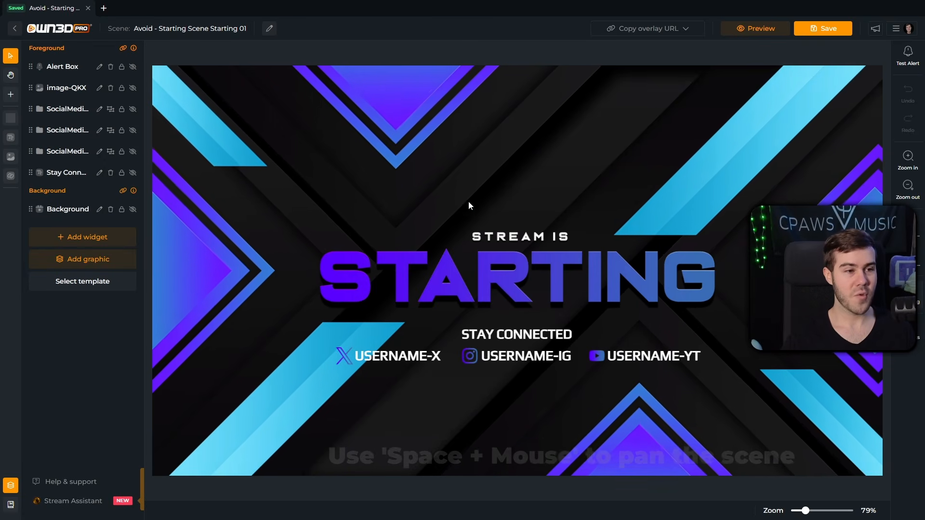
scroll(458, 206, "down", 3)
scroll(458, 204, "up", 1)
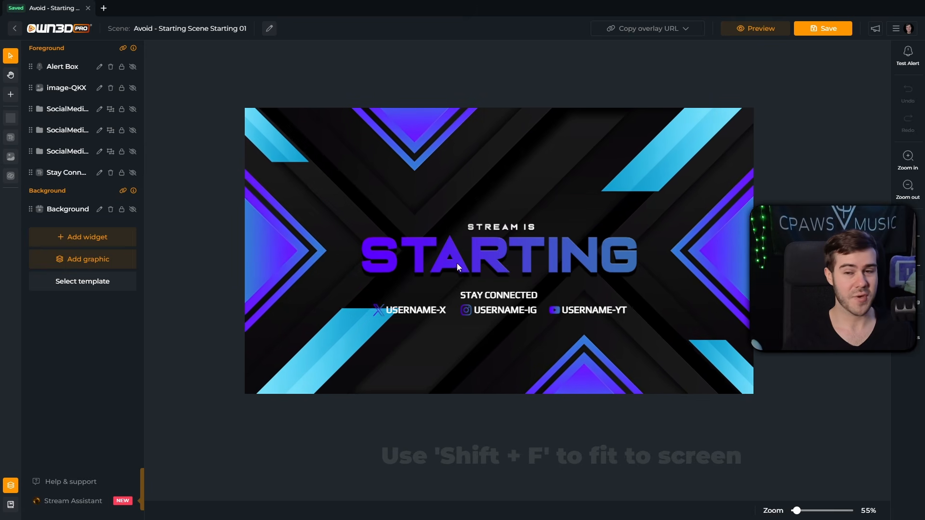
left_click(481, 254)
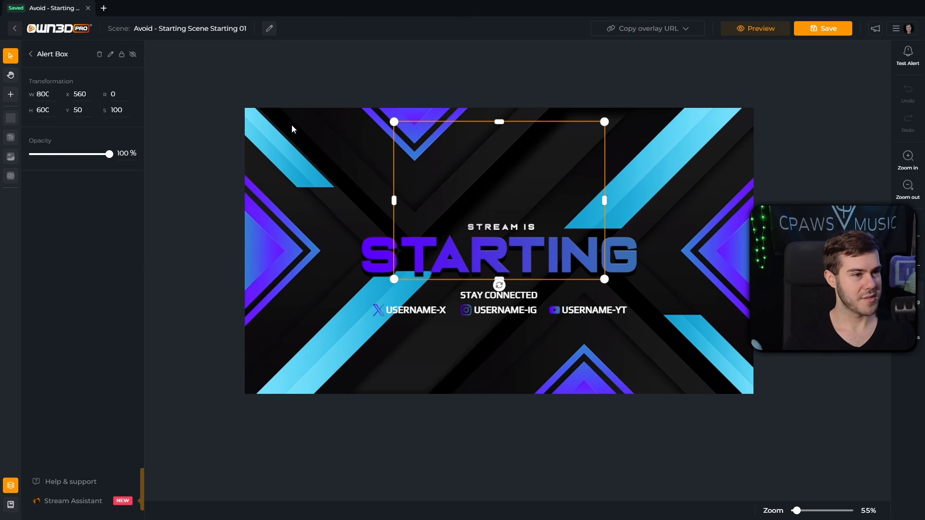
left_click(33, 55)
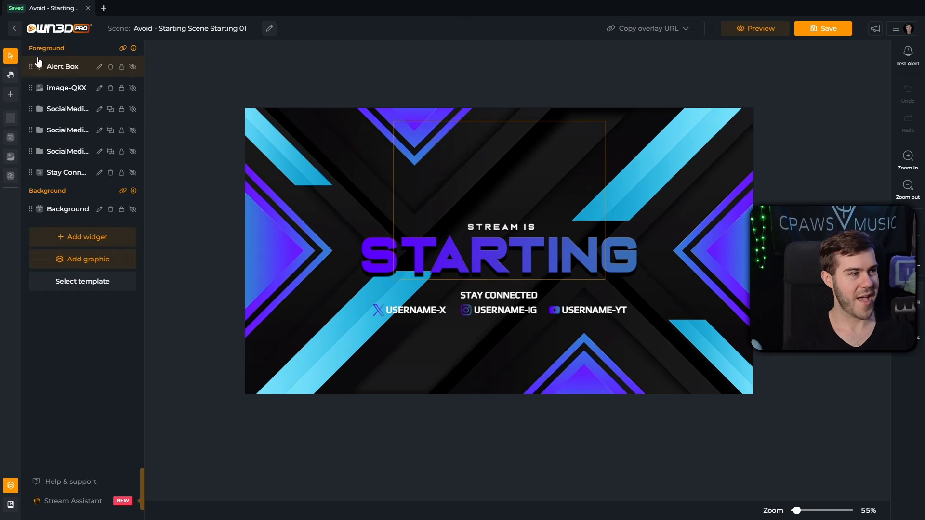
Step: Enlarge the STARTING title to 1274×314, centre it, and select the USERNAME-X text
left_click(369, 259)
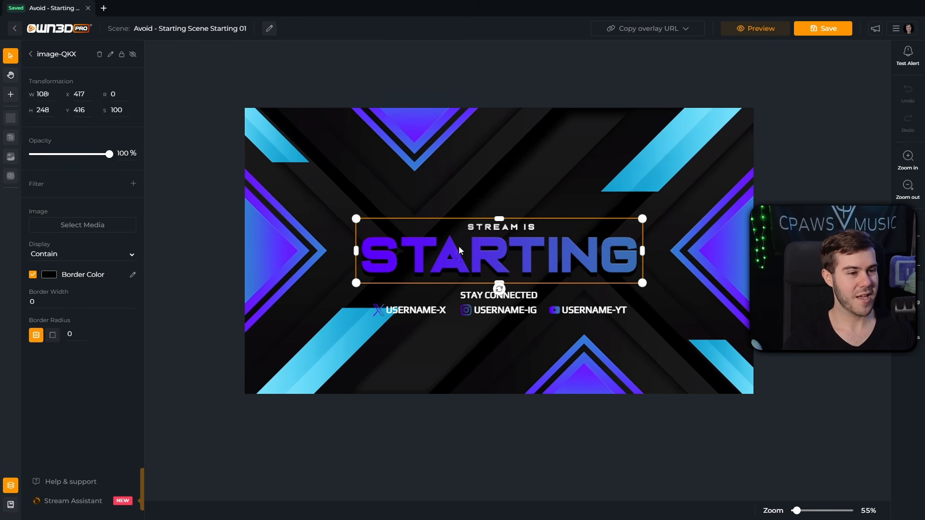
left_click_drag(357, 220, 299, 197)
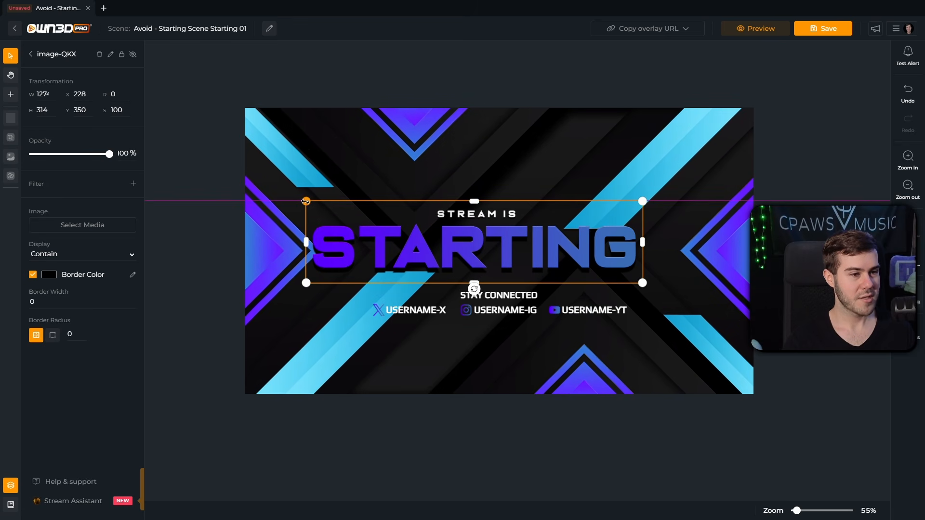
left_click_drag(323, 250, 346, 248)
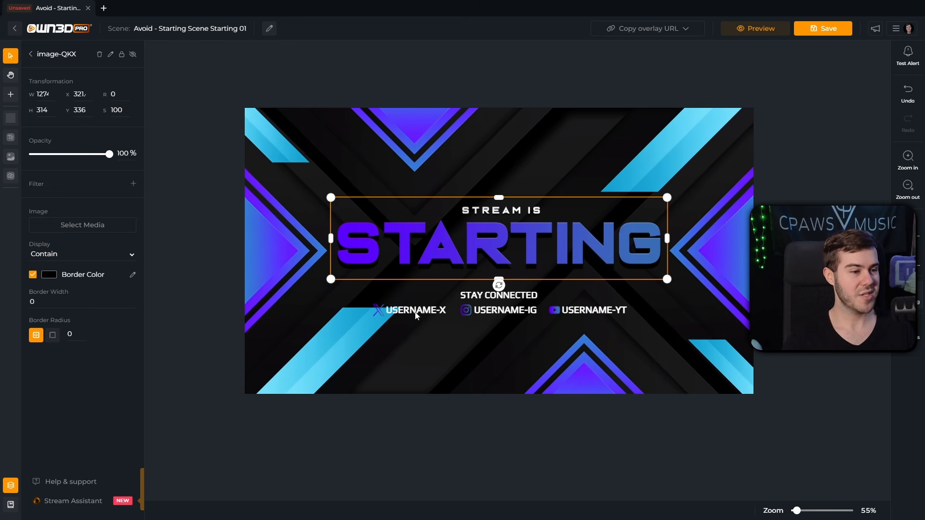
left_click(420, 312)
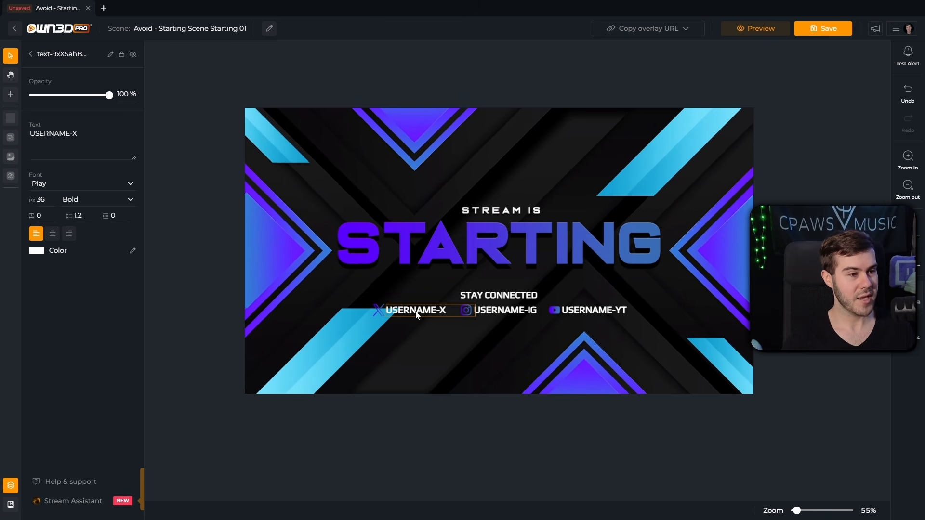
left_click_drag(82, 145, 28, 136)
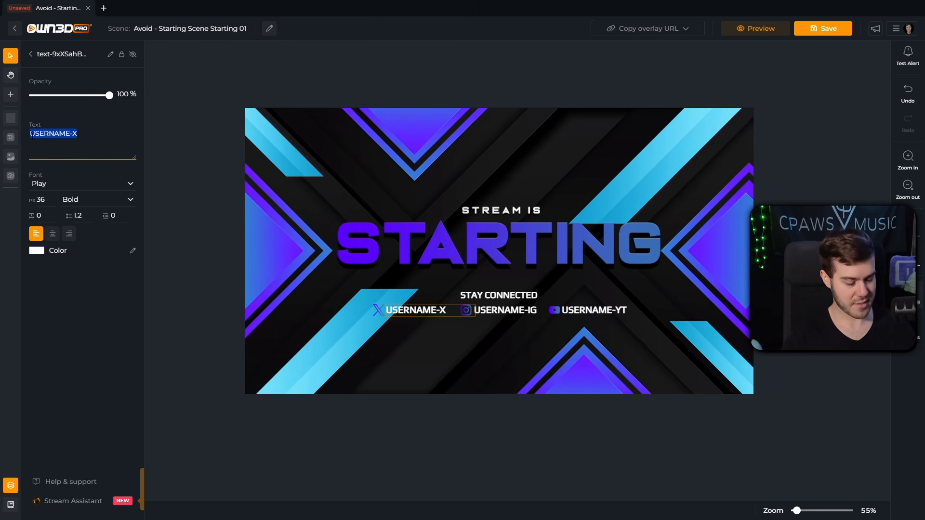
Step: Replace the USERNAME-X placeholder with the streamer's channel name
type("CpawsM")
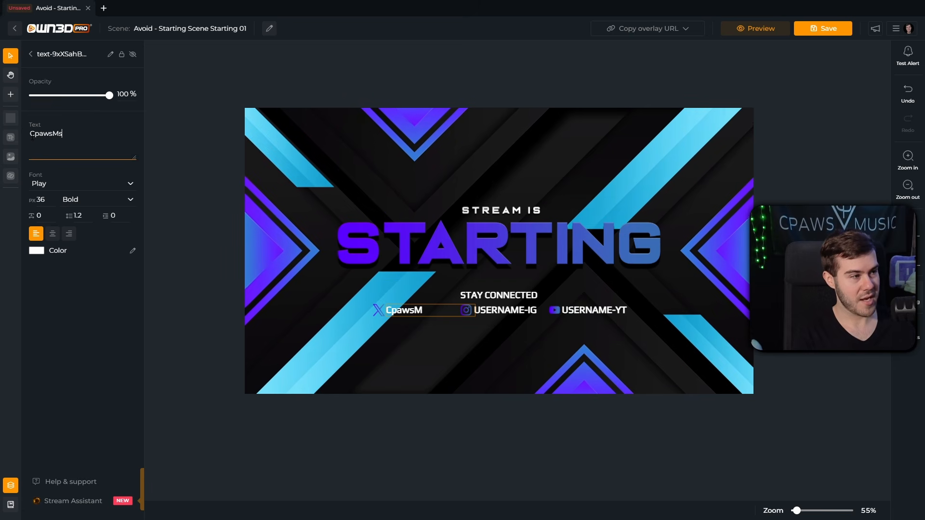
type("usic")
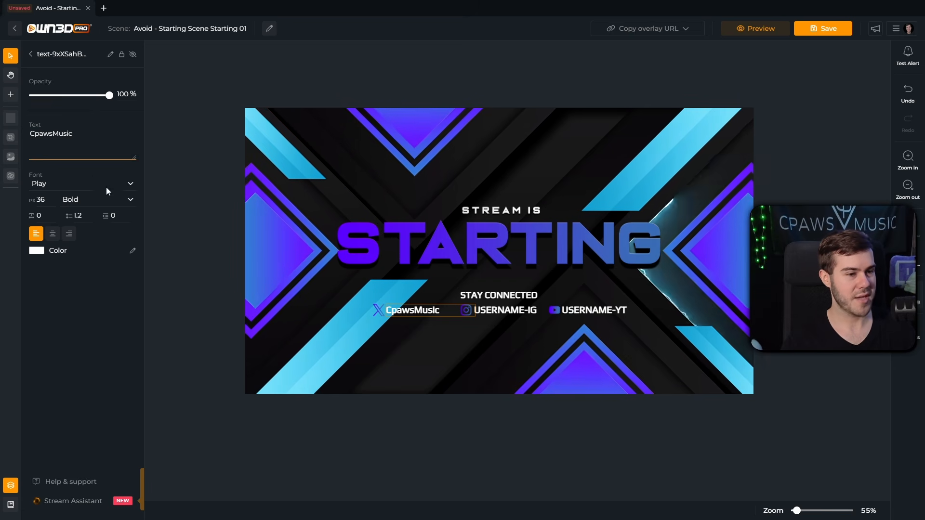
left_click(418, 337)
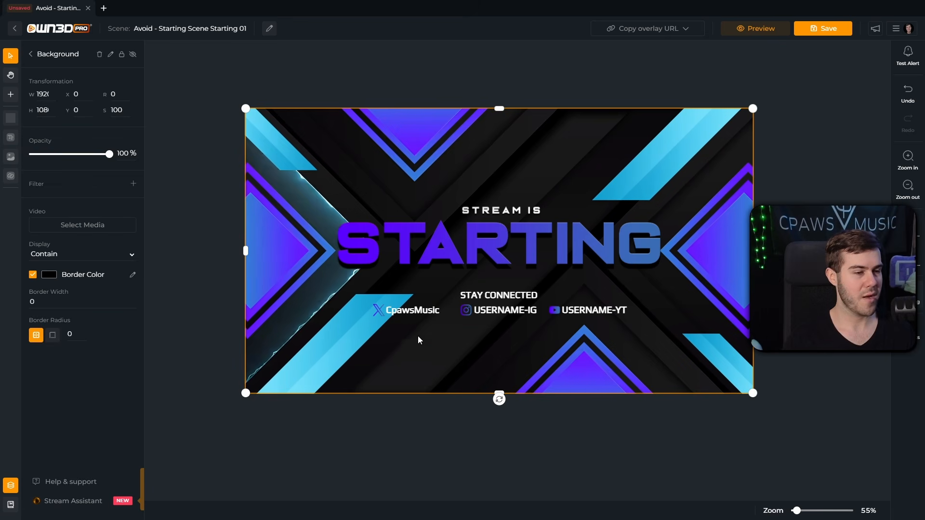
Step: Hide the USERNAME-IG group with its eye icon, after undoing an accidental delete
left_click(498, 315)
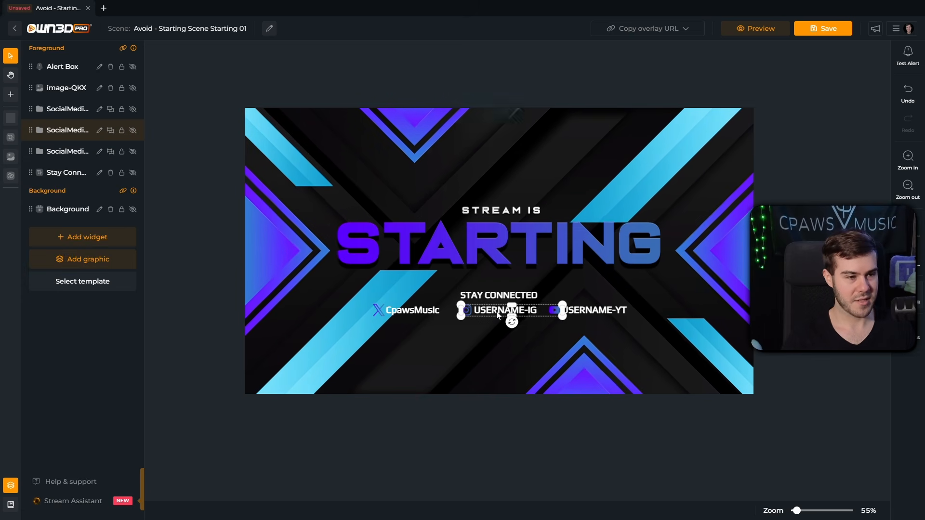
key("Delete")
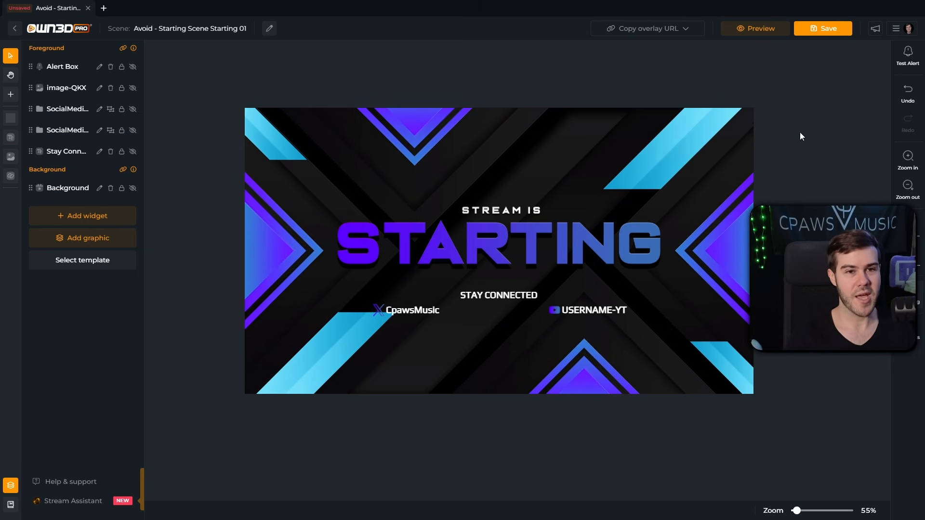
left_click(911, 96)
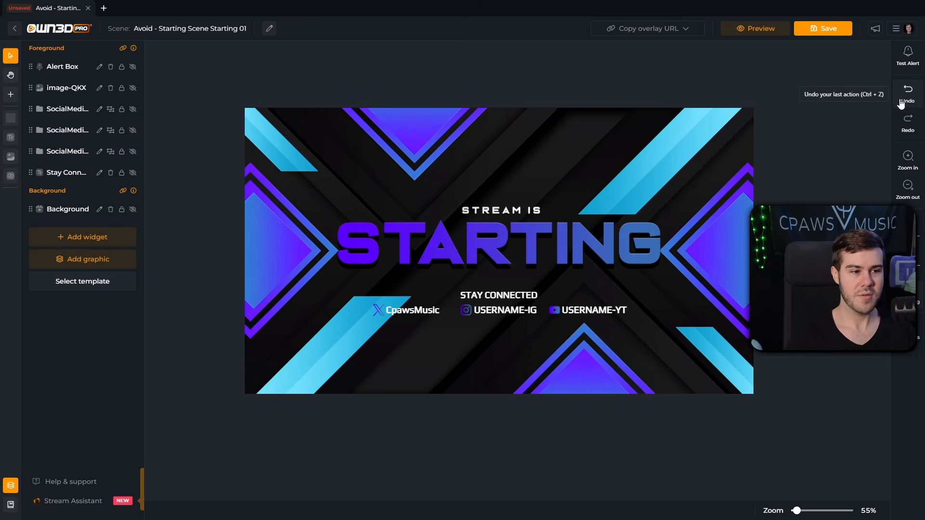
left_click(491, 314)
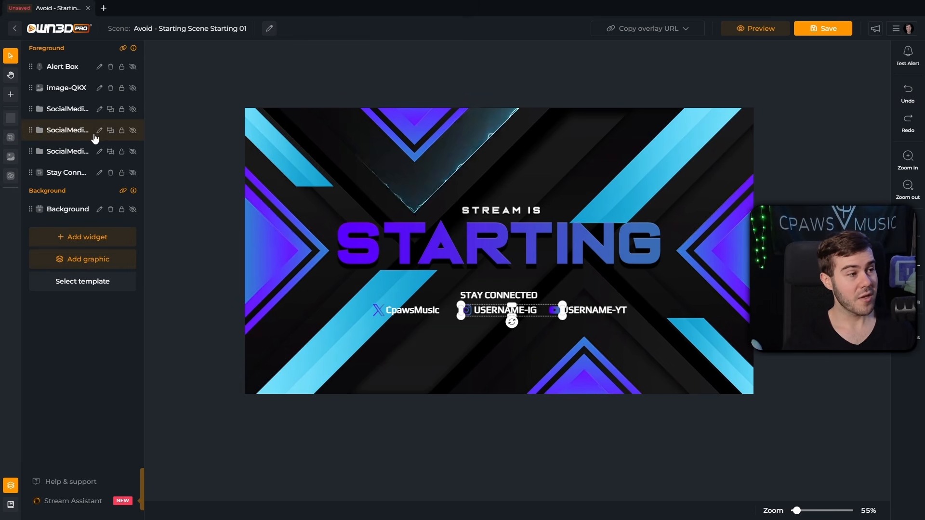
left_click(133, 131)
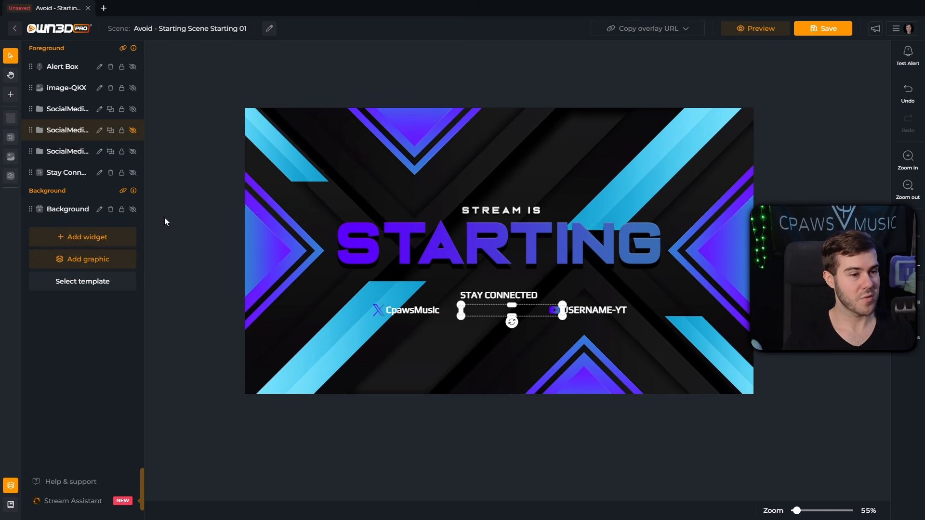
left_click(228, 267)
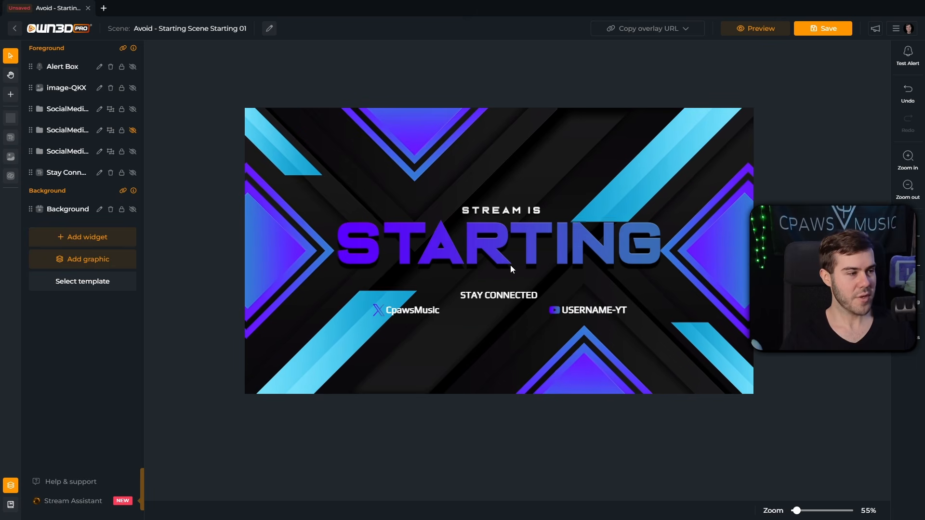
left_click(81, 263)
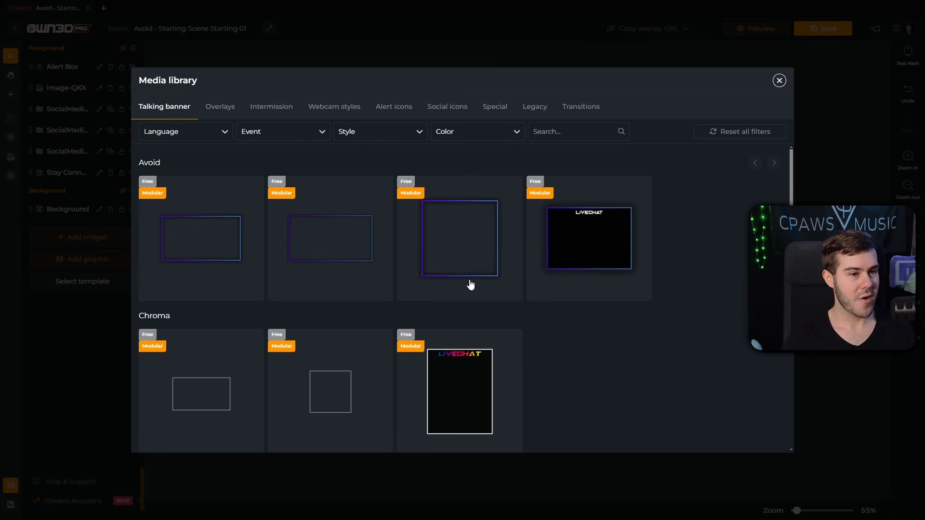
Step: Add the purple Avoid-style Discord icon from the Social icons library to the scene
scroll(351, 285, "down", 2)
scroll(205, 240, "up", 1)
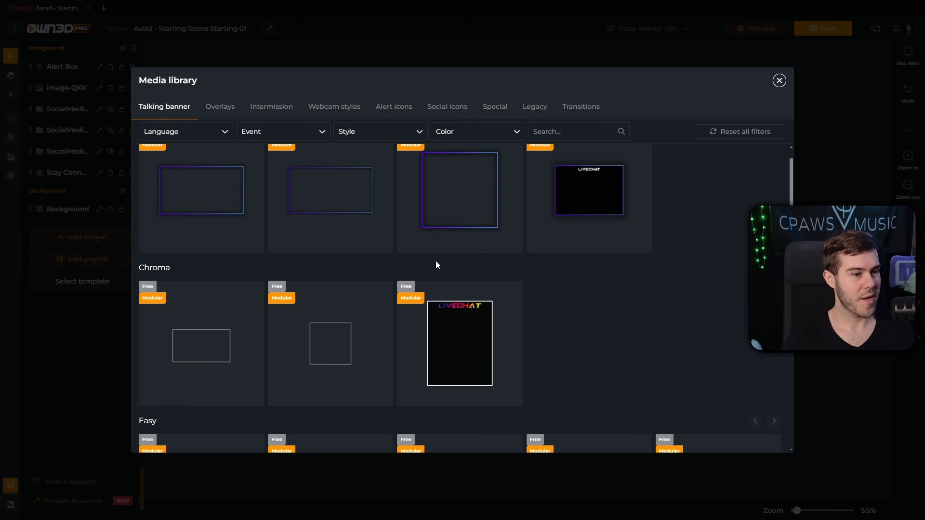
scroll(437, 265, "down", 3)
scroll(402, 283, "up", 4)
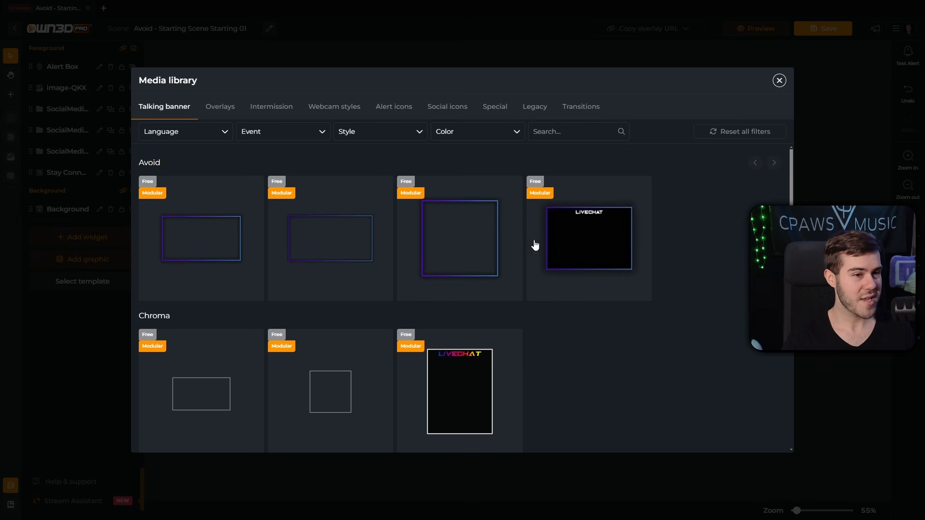
left_click(229, 114)
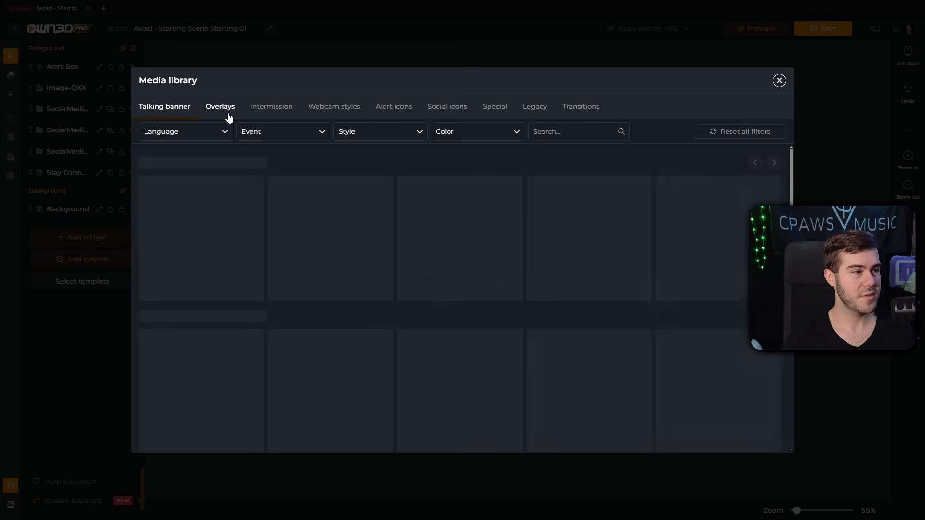
left_click(283, 113)
left_click(344, 112)
left_click(411, 113)
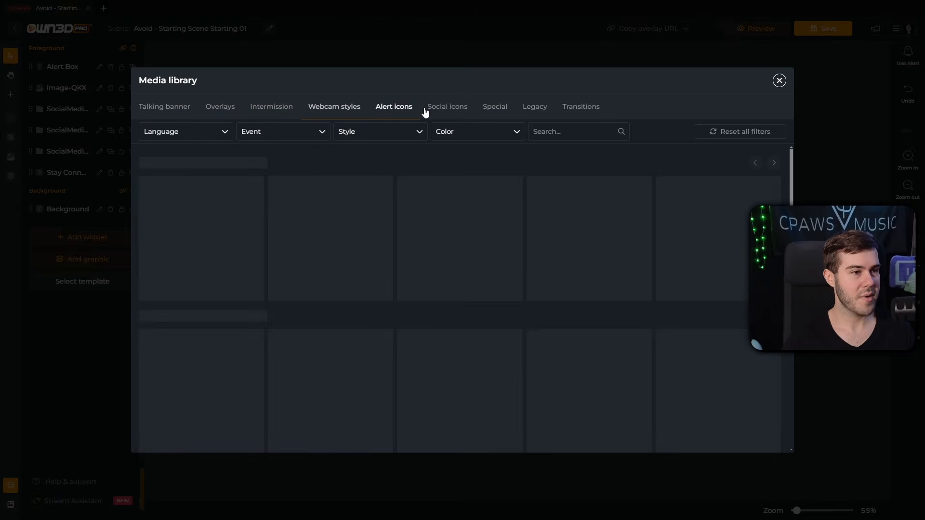
left_click(452, 112)
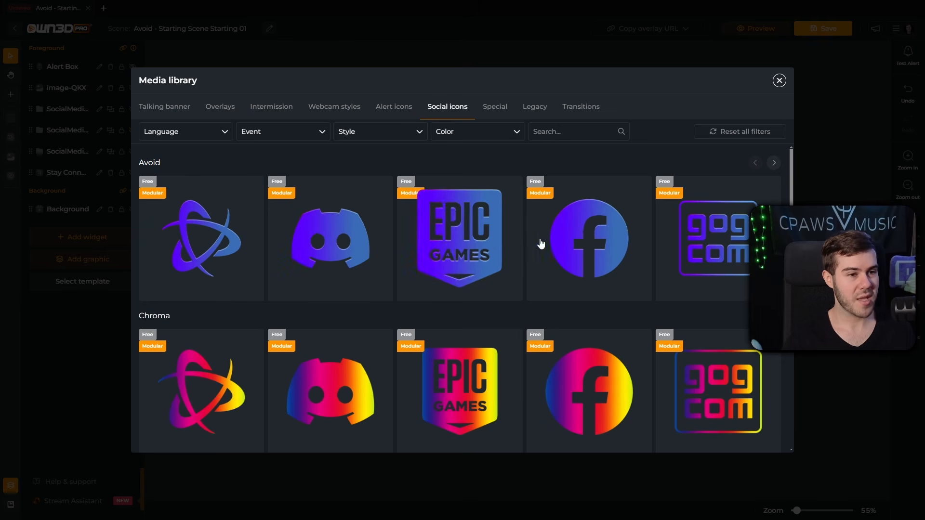
scroll(481, 285, "down", 2)
scroll(467, 291, "down", 3)
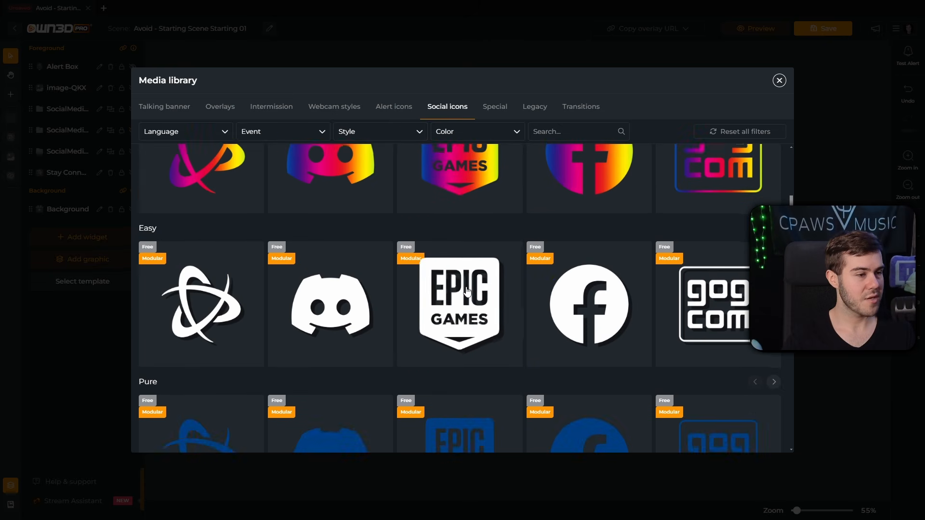
scroll(466, 291, "up", 5)
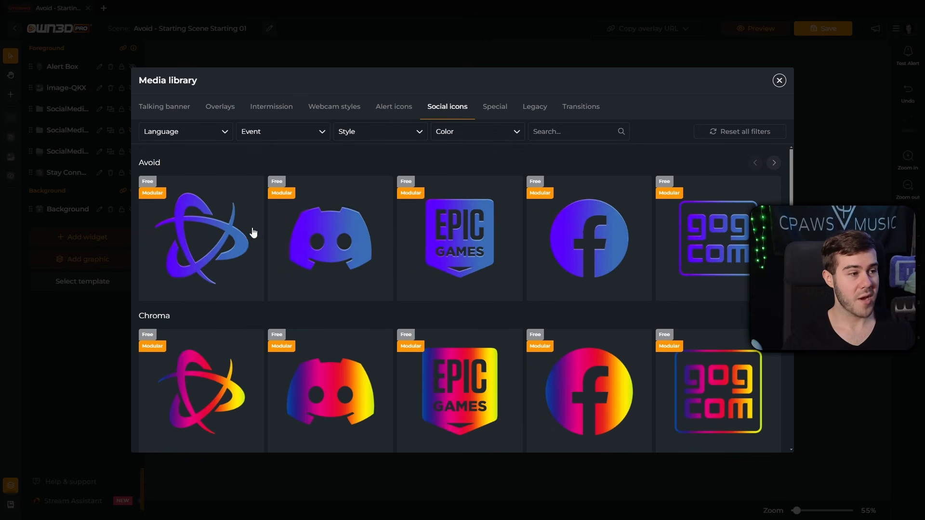
left_click(338, 265)
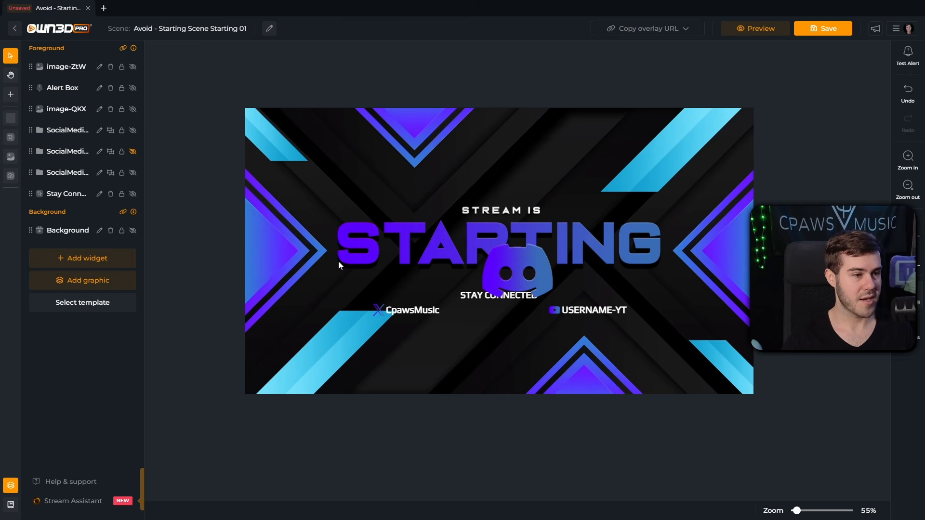
Step: Shrink the Discord icon to about 103×75 and place it beside the X handle
left_click(513, 279)
left_click_drag(514, 278, 484, 292)
left_click_drag(527, 246, 467, 310)
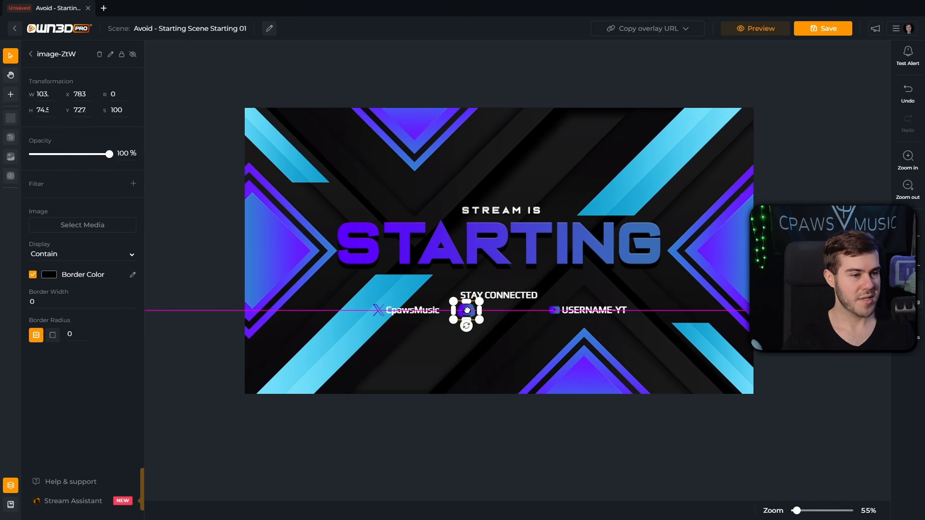
Step: Select the handle text layer inside the X handle social group
left_click(417, 317)
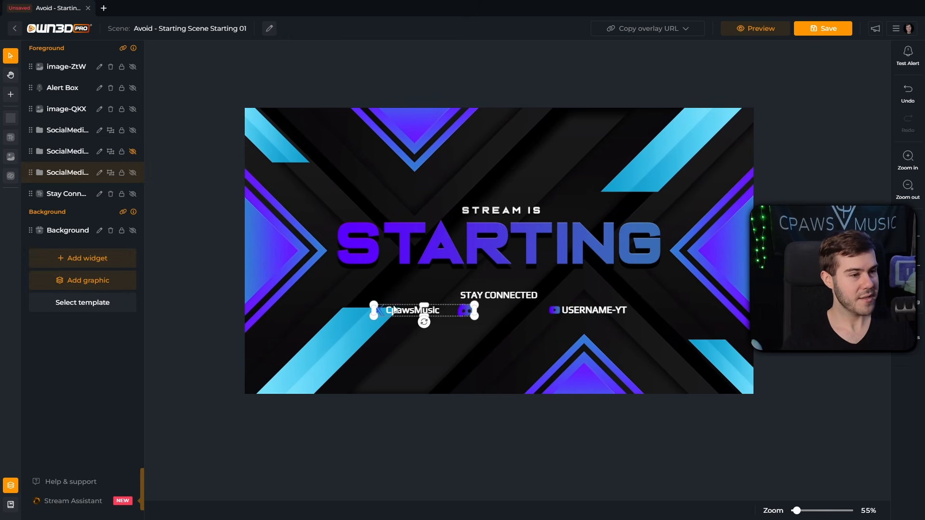
left_click(34, 175)
left_click(68, 194)
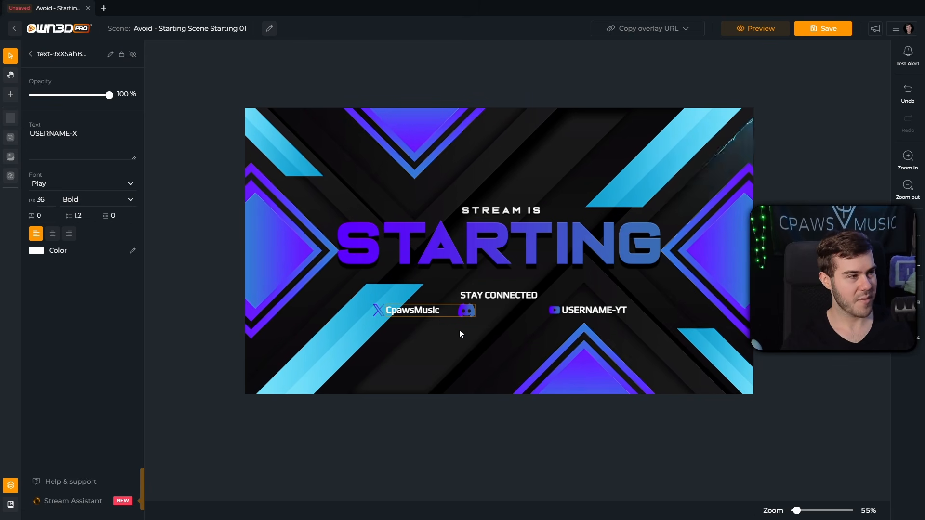
Step: Paste a copy of the X handle beside the Discord icon, change it to the channel name, and align the icon
key("ctrl+v")
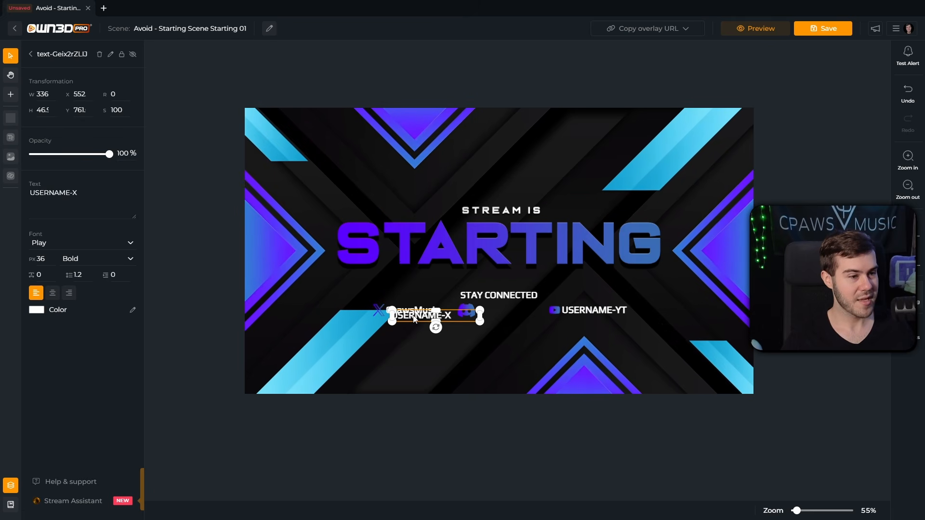
left_click_drag(420, 326, 487, 310)
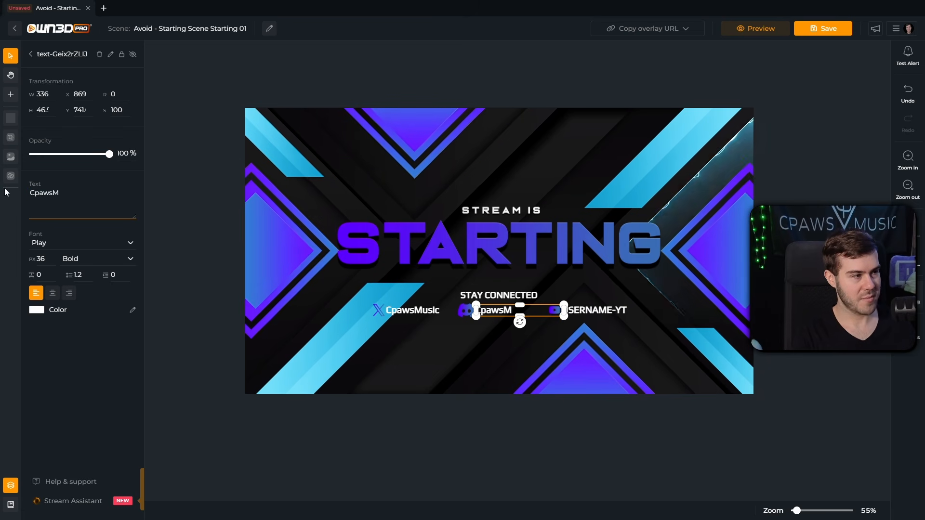
left_click(227, 273)
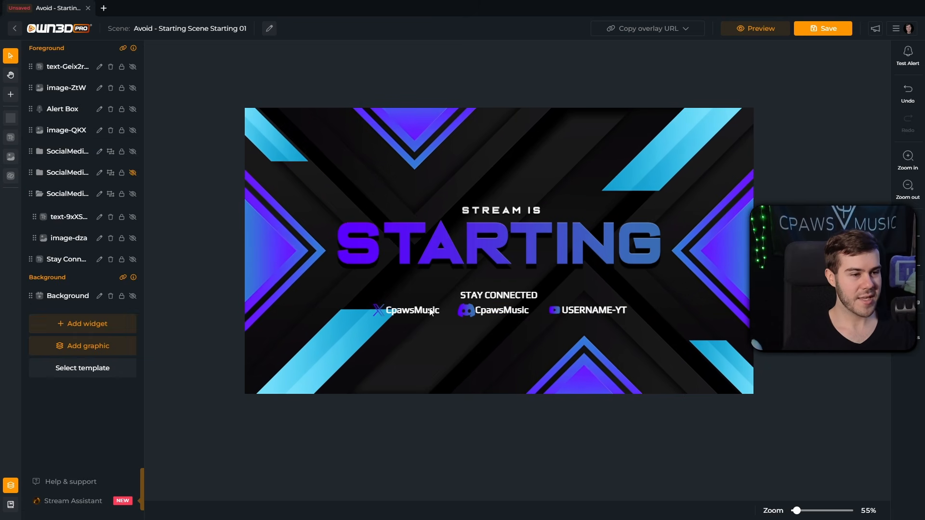
left_click_drag(466, 311, 464, 312)
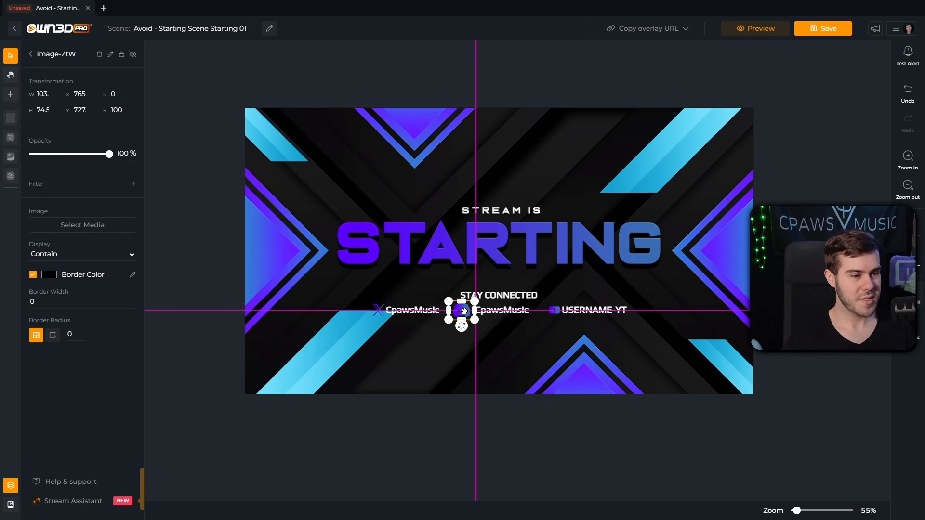
left_click(350, 324)
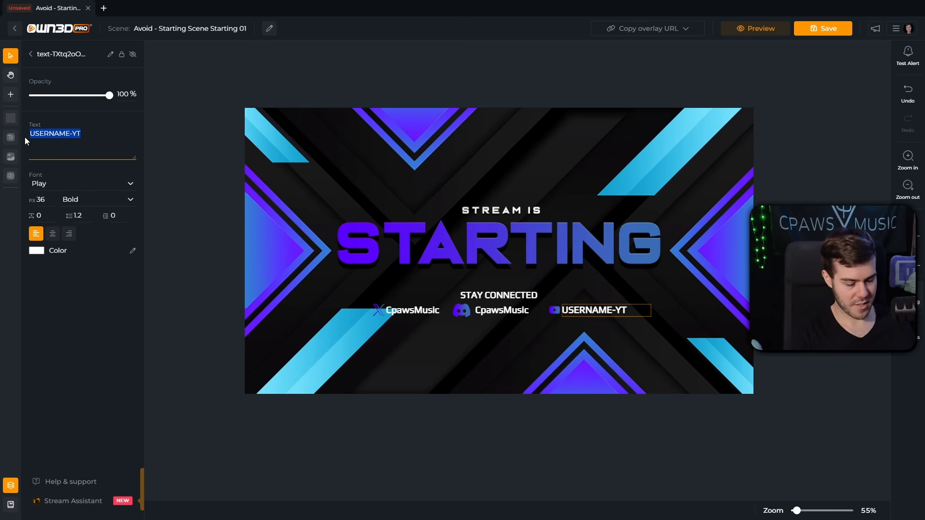
Step: Replace the USERNAME-YT text with the channel name, move Alert Box to the top of Foreground, and save
key("BackSpace")
type("CpawsMusic")
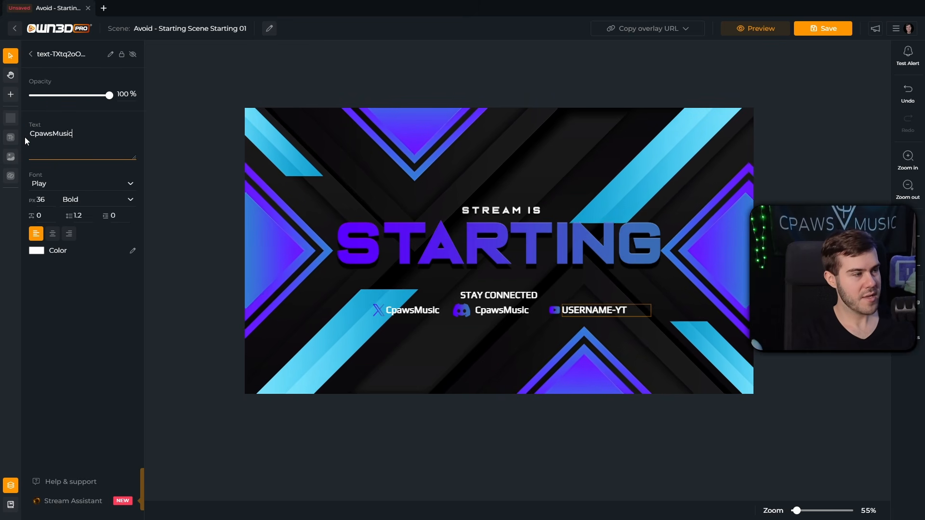
left_click(31, 55)
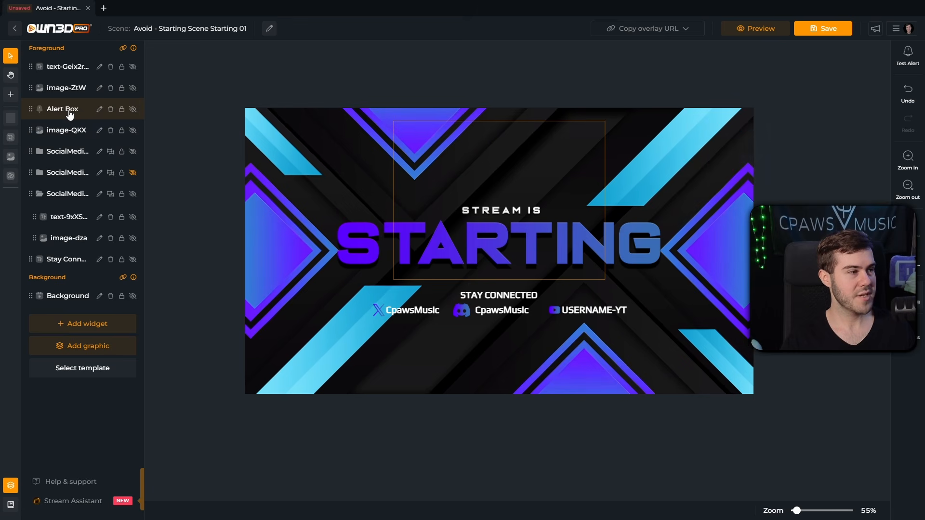
left_click_drag(64, 109, 65, 67)
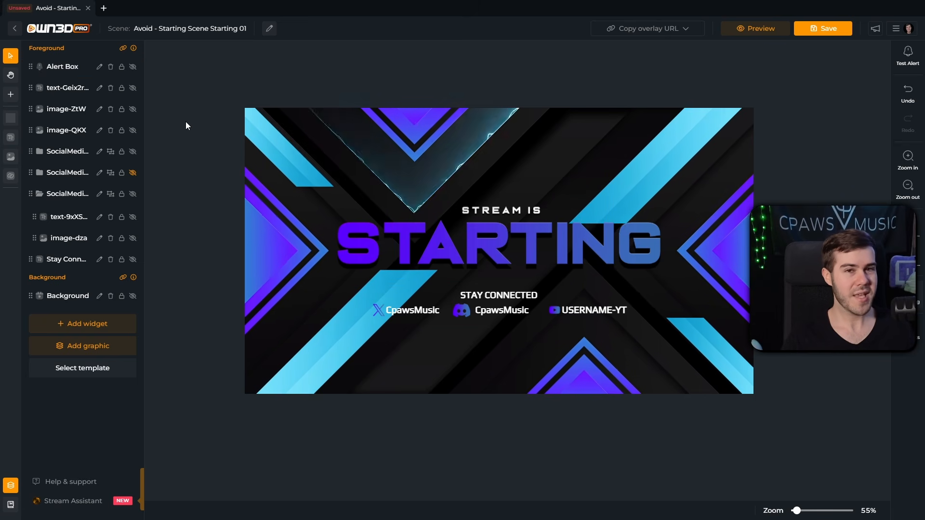
left_click(821, 28)
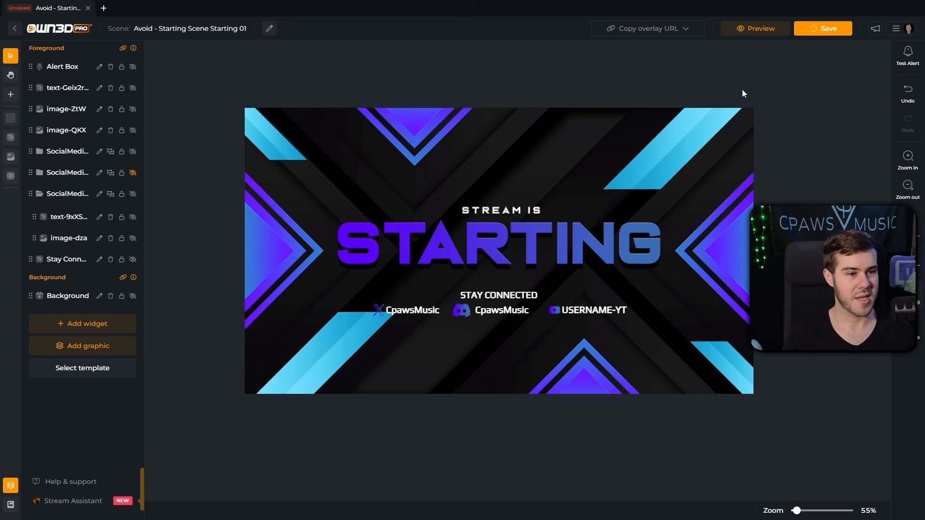
Step: Try replacing the USERNAME-YT text with the channel name through its text properties
double_click(598, 310)
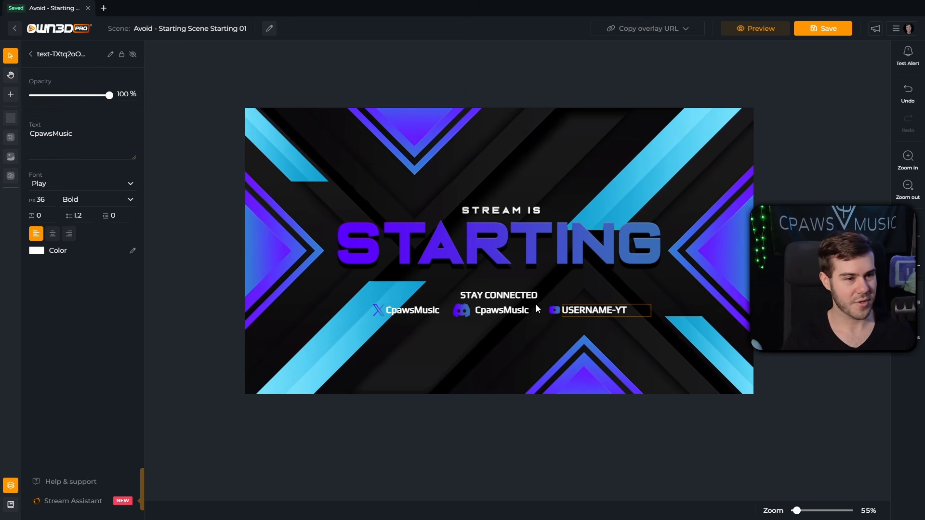
left_click(90, 139)
left_click_drag(91, 139, 31, 136)
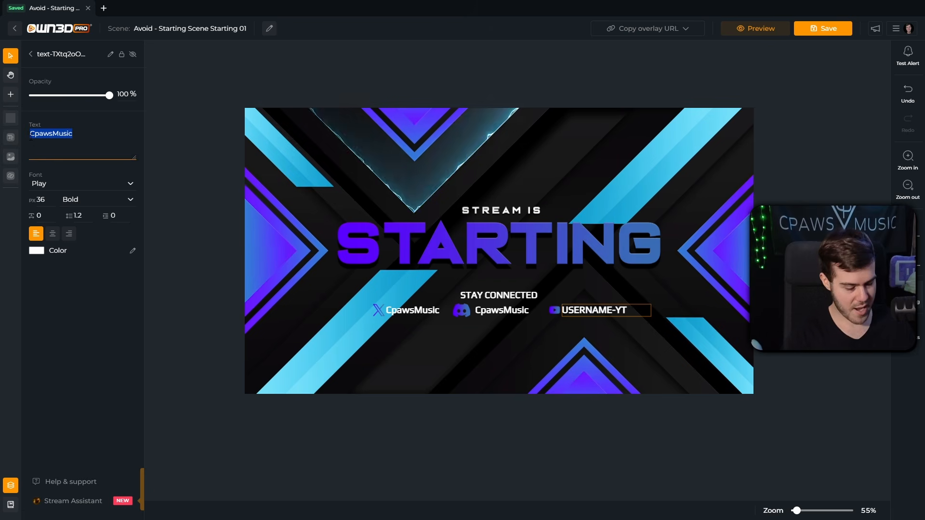
type("CpawsMusic")
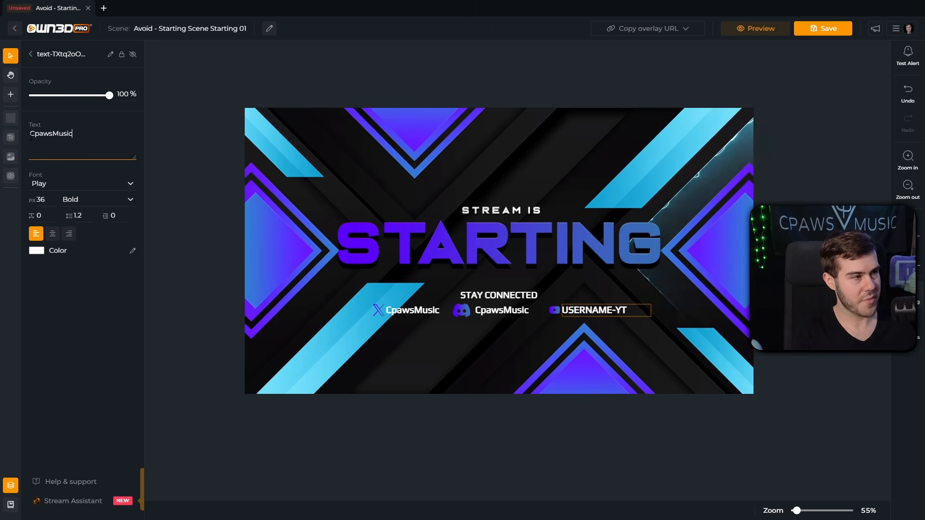
left_click(348, 247)
left_click(582, 314)
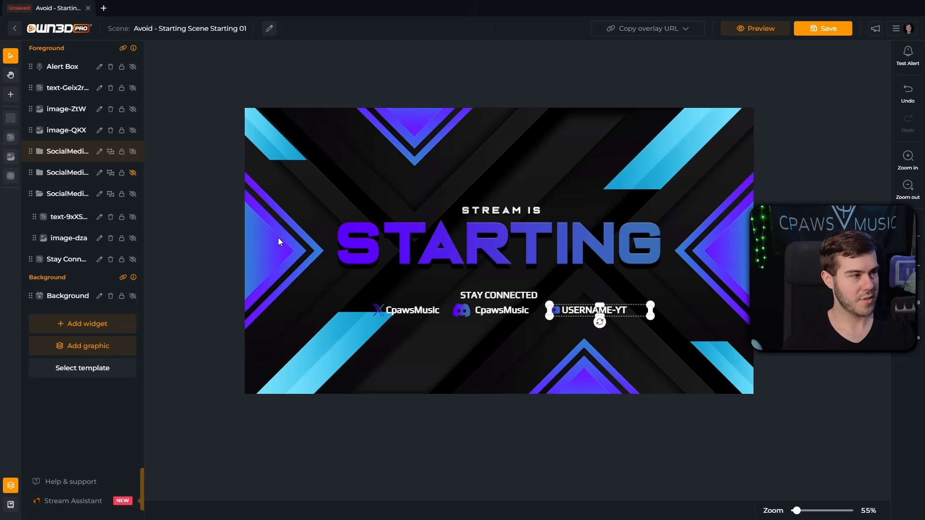
double_click(588, 310)
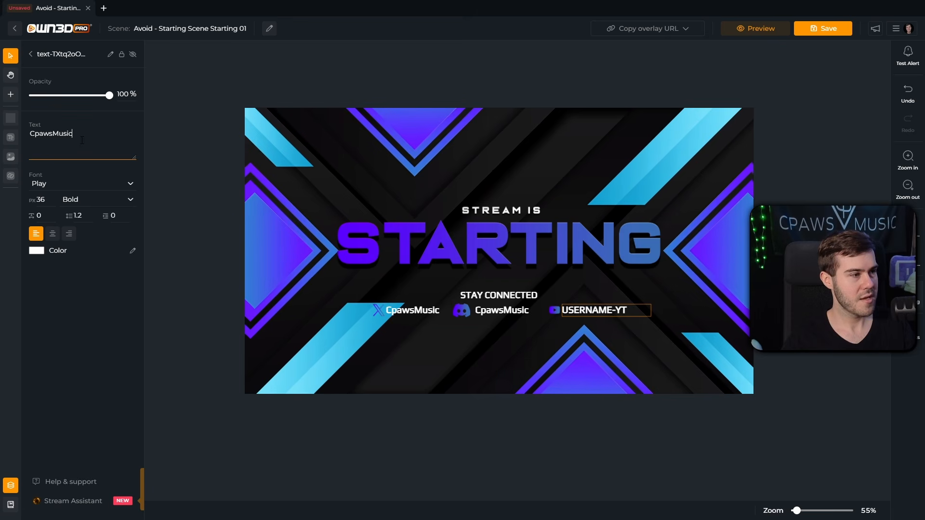
Step: Duplicate the Discord channel-name label below USERNAME-YT, undoing an accidental delete of the YouTube group
left_click(510, 315)
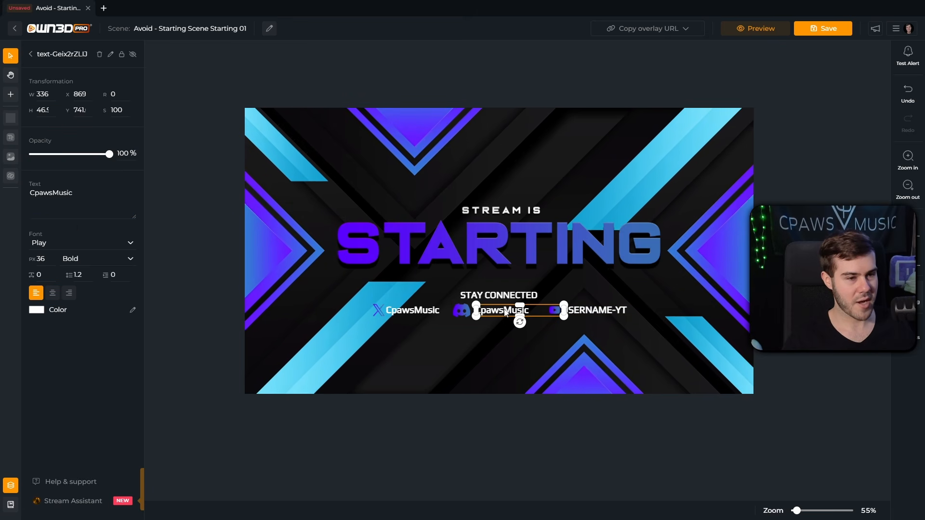
key("ctrl+c")
key("ctrl+v")
left_click_drag(511, 318, 608, 323)
left_click(593, 312)
key("Delete")
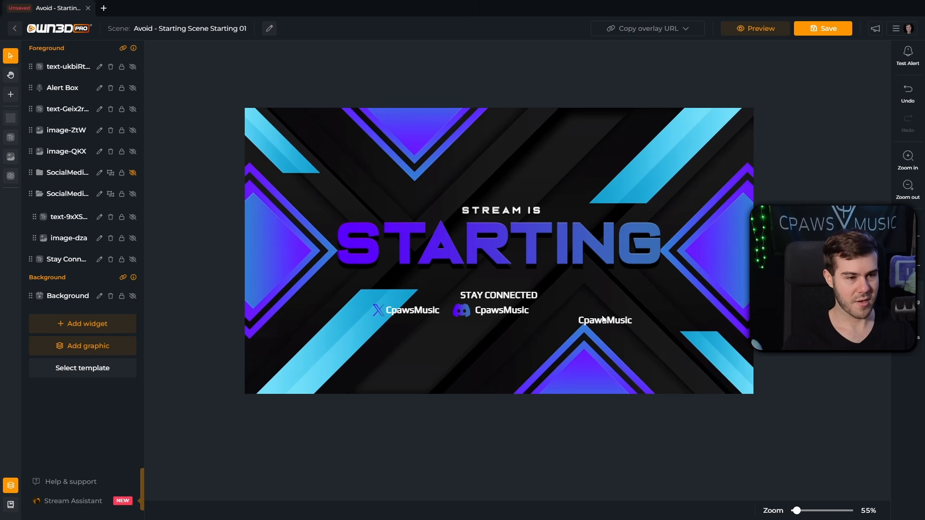
key("ctrl+z")
left_click(600, 315)
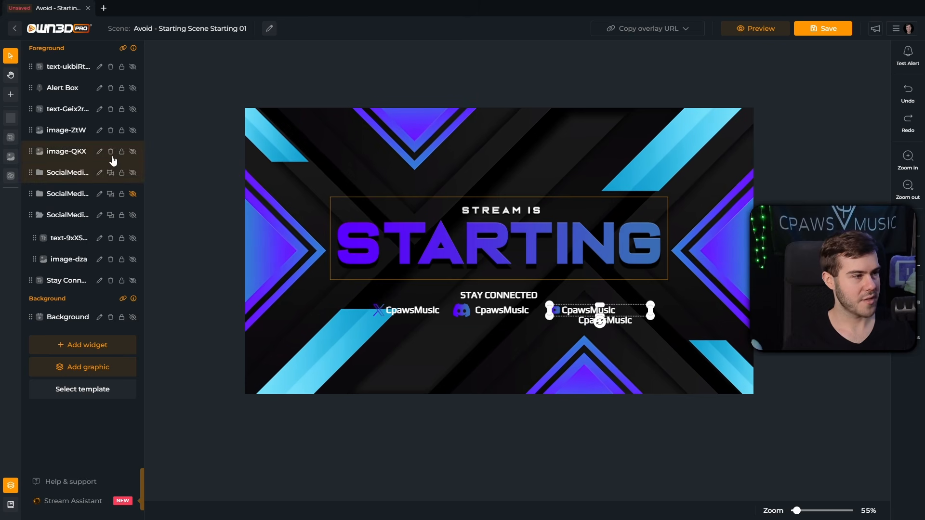
Step: Select the YouTube text layer in the SocialMedia folder and settle the copied label into the YouTube slot
left_click(39, 173)
left_click(43, 195)
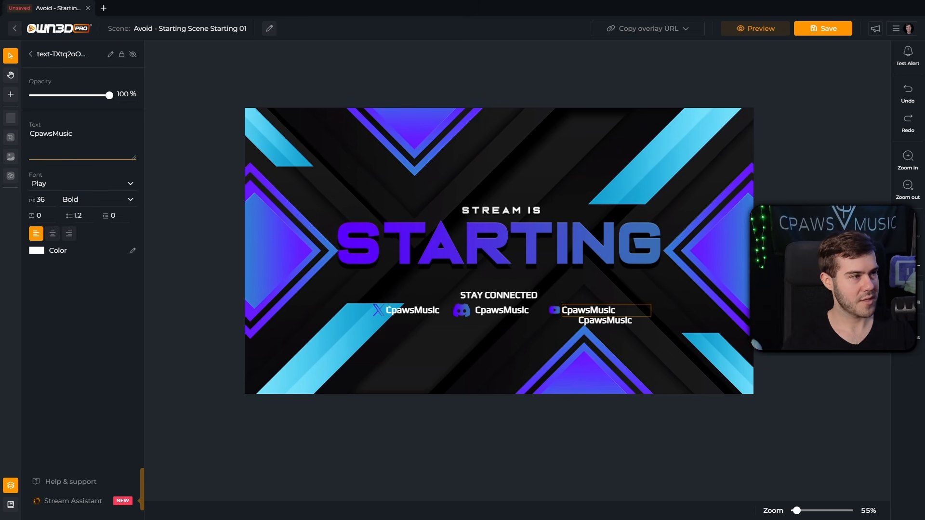
left_click_drag(604, 320, 592, 310)
left_click(580, 315)
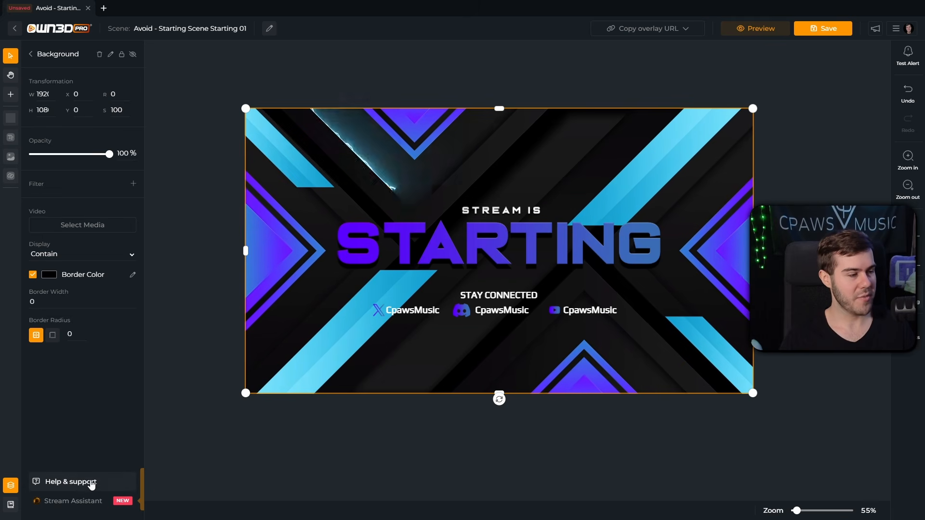
Step: View the 24/7 Livesupport chat under Help & support, then attempt a save that returns a Server Error
left_click(68, 483)
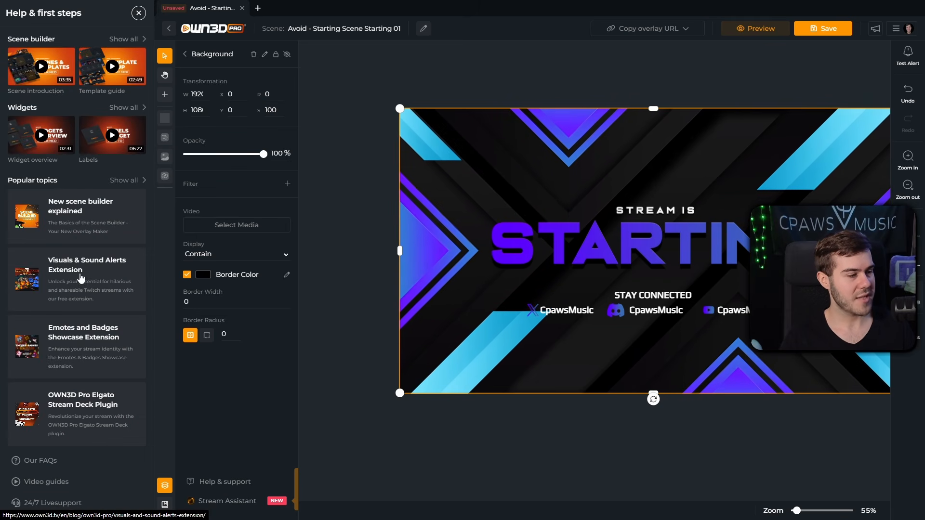
left_click(50, 504)
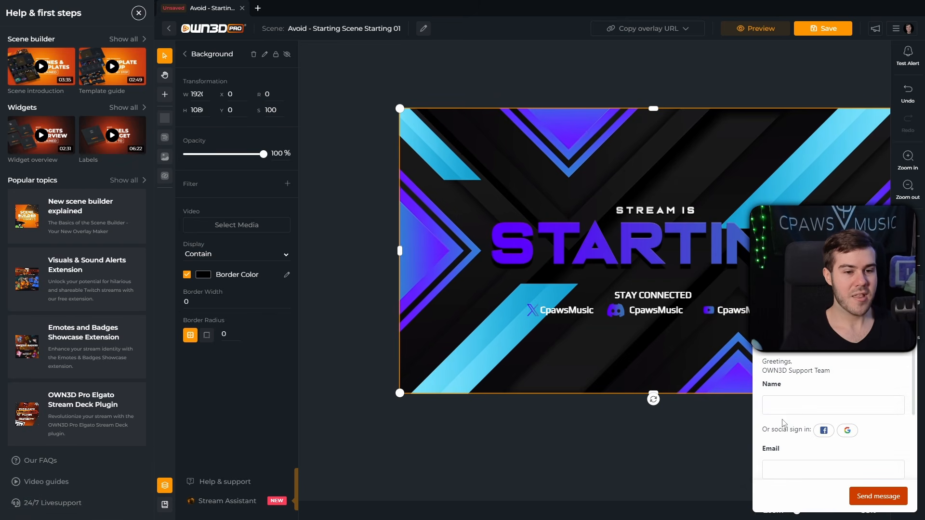
scroll(812, 424, "down", 2)
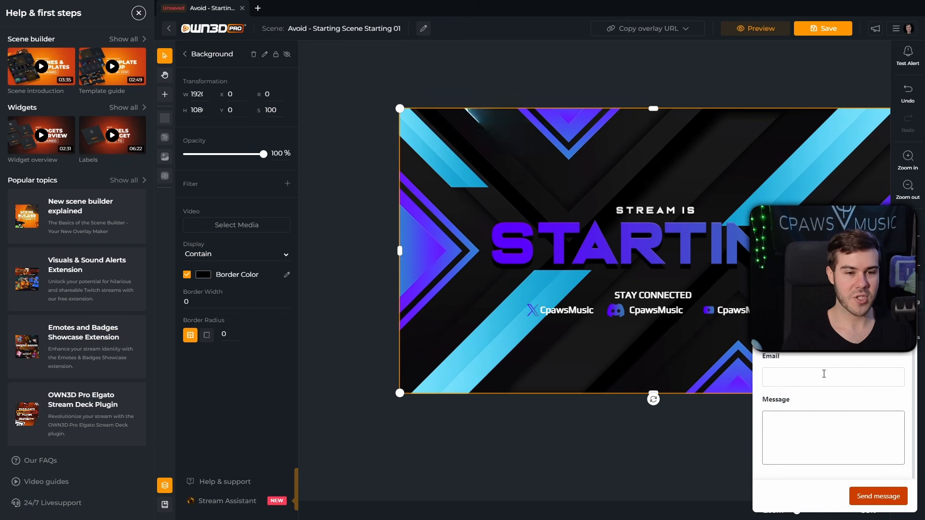
scroll(819, 423, "up", 3)
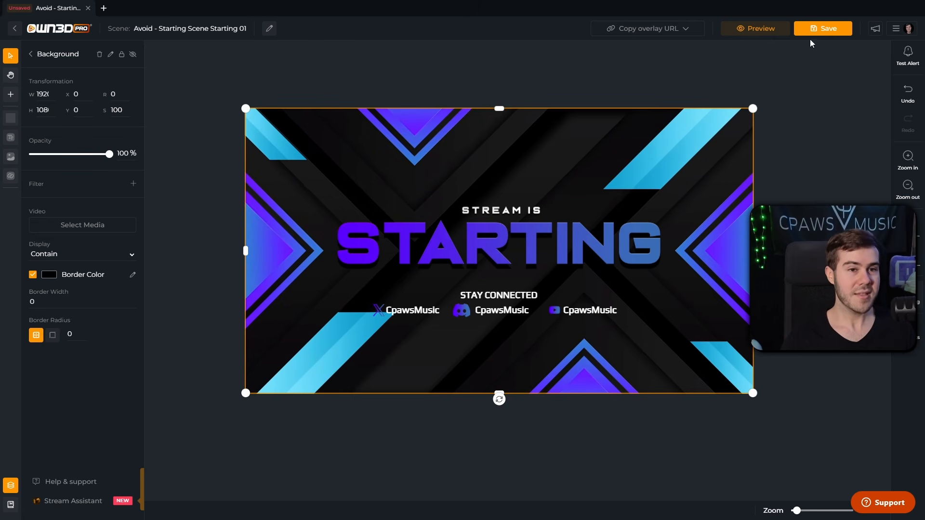
left_click(824, 28)
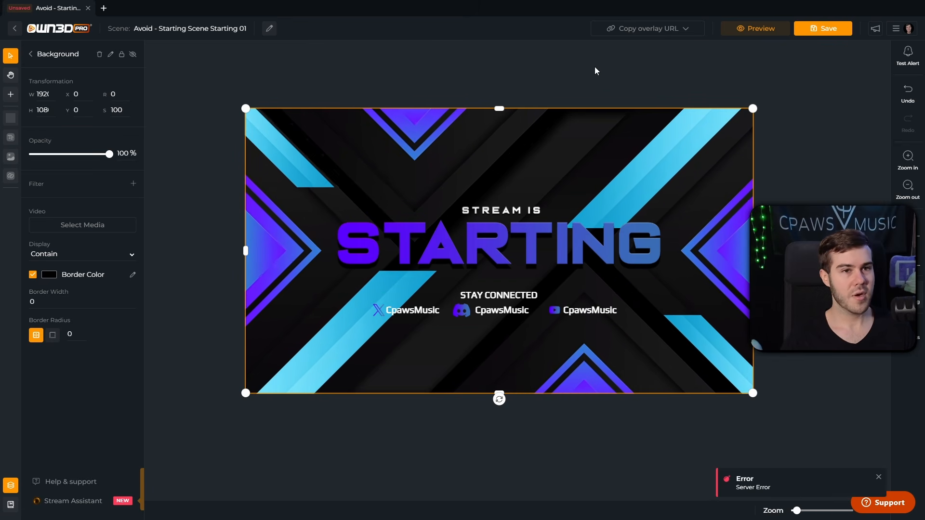
Step: Cancel the Close Tab prompt, save the scene, and return to the My scenes overview
left_click(15, 31)
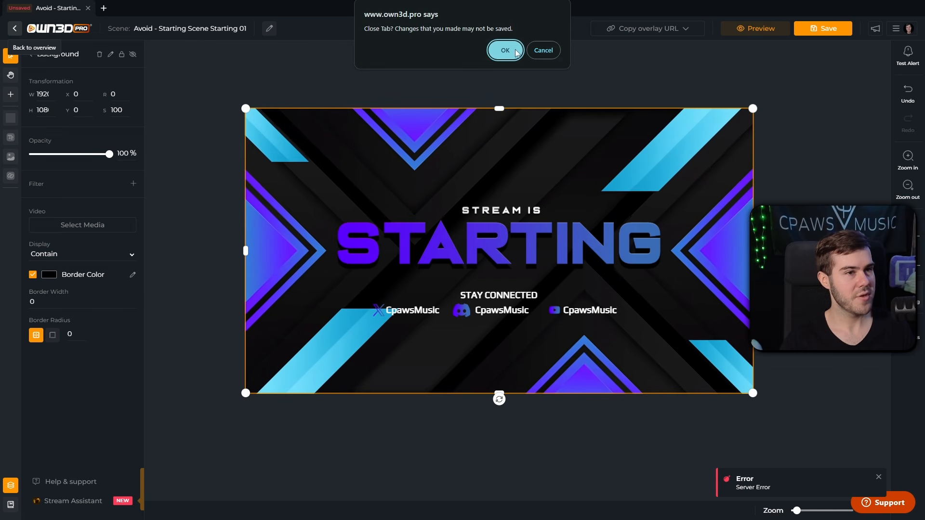
left_click(543, 50)
left_click(818, 33)
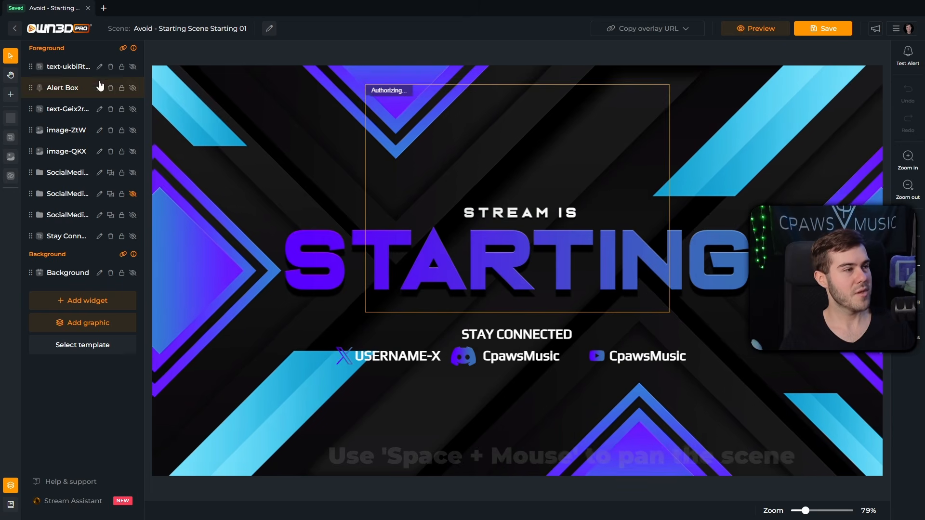
left_click(15, 30)
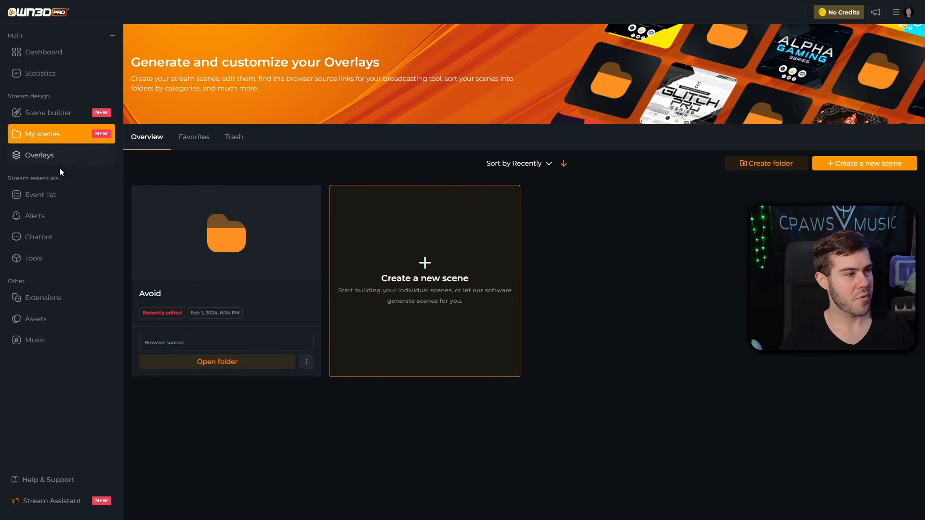
Step: Create an alert set named AVOID ALERTS from the free Avoid design in the Pro alert library
left_click(51, 223)
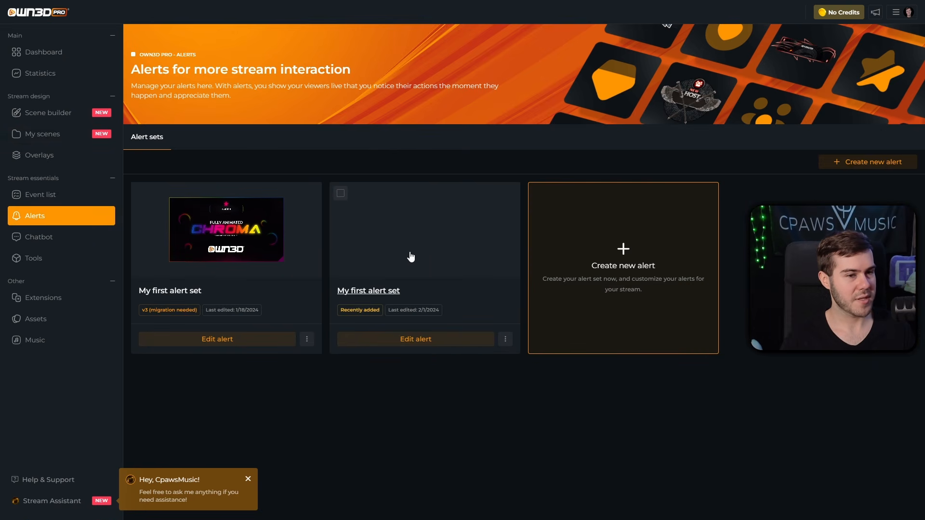
left_click(626, 252)
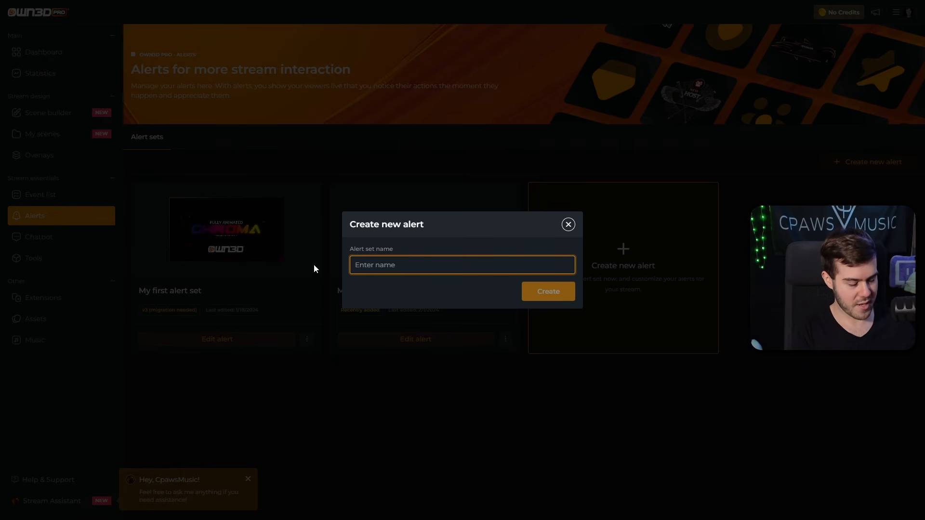
type("AV")
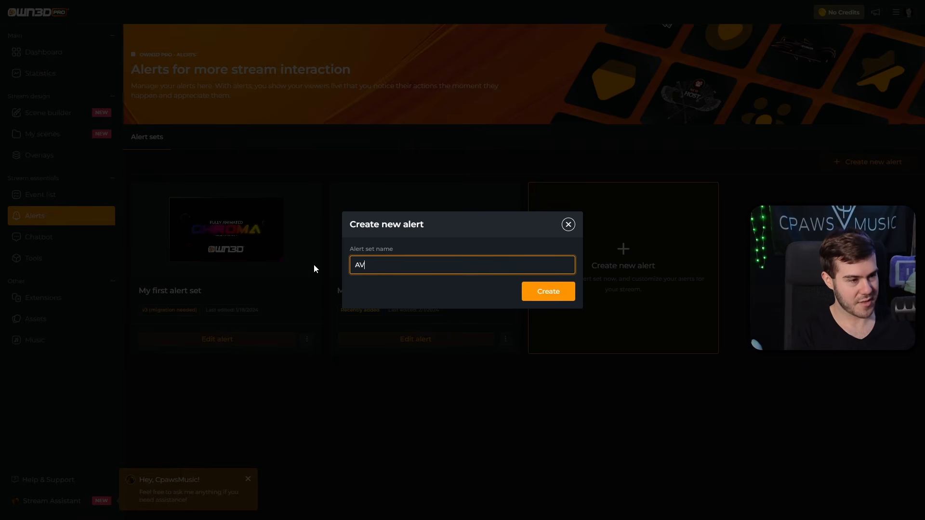
type("OID ALERTS")
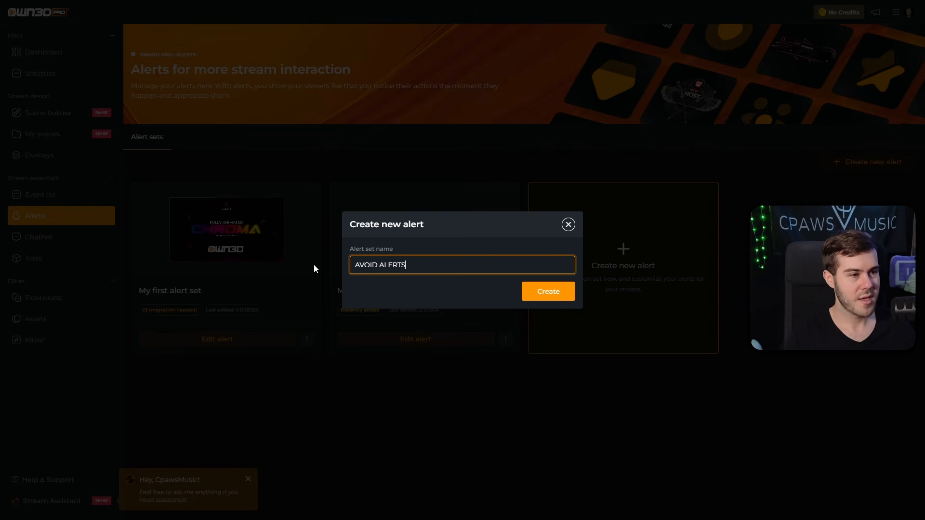
left_click(554, 297)
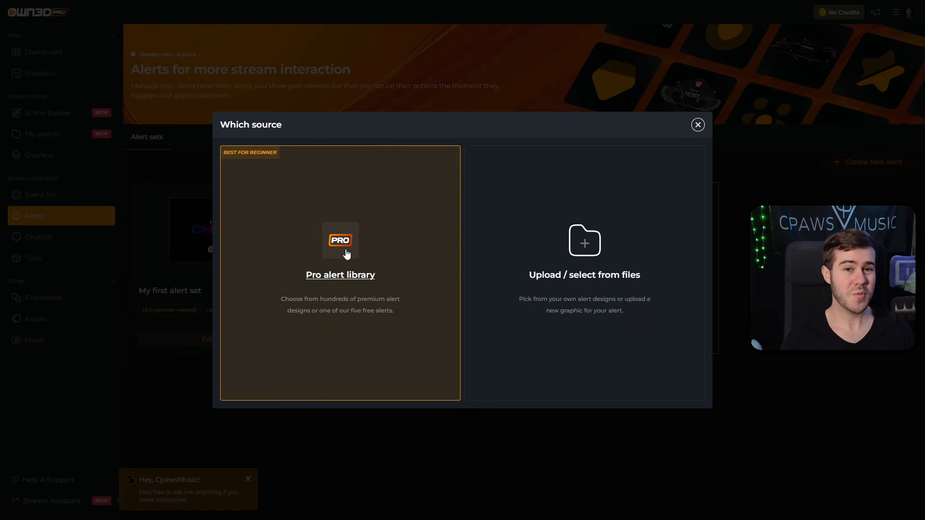
left_click(340, 281)
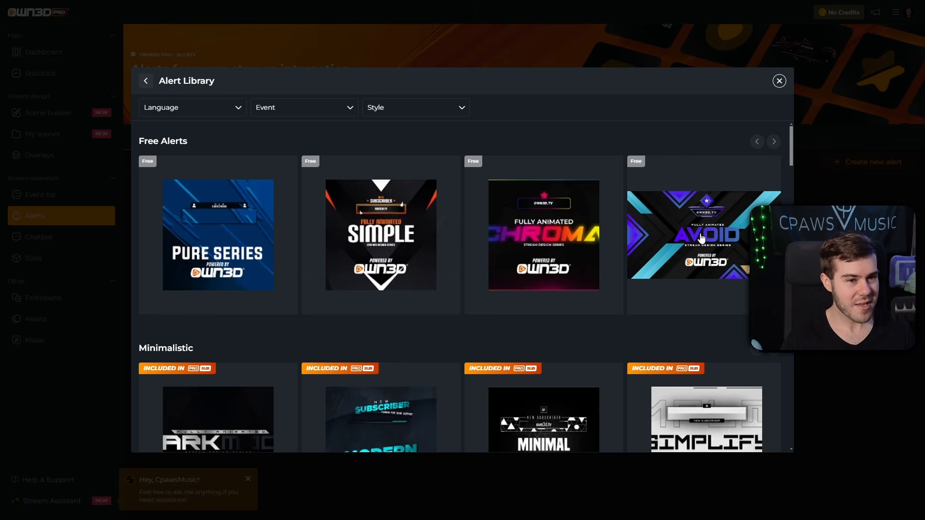
left_click(711, 242)
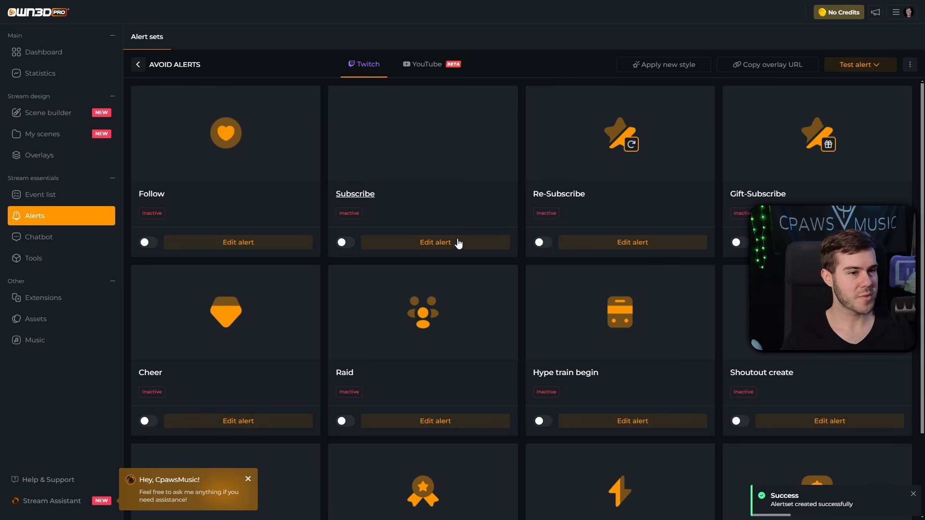
Step: Activate the Follow, Subscribe, Re-Subscribe, Gift-Subscribe, Shoutout create, Hype train begin and Raid alerts
scroll(484, 289, "down", 2)
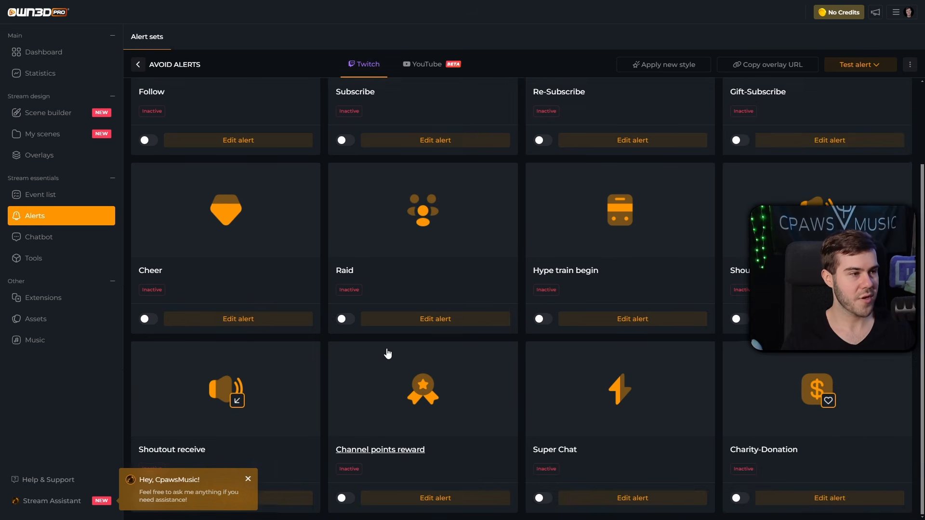
scroll(384, 353, "up", 2)
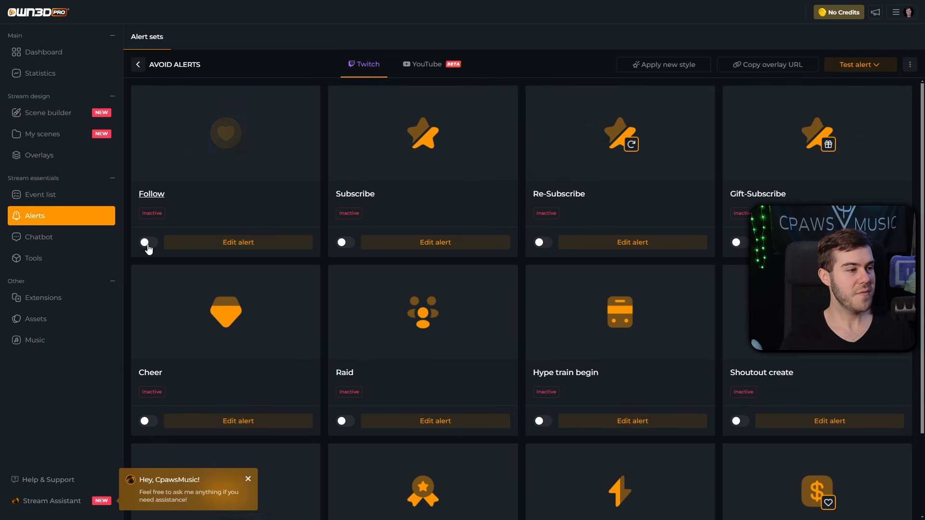
left_click(346, 243)
left_click(543, 243)
left_click(742, 243)
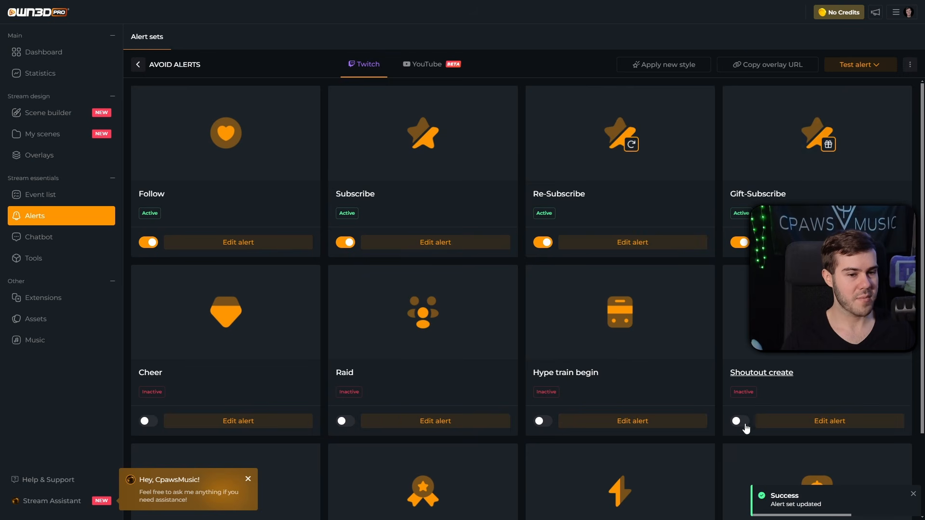
left_click(740, 421)
left_click(543, 421)
left_click(343, 422)
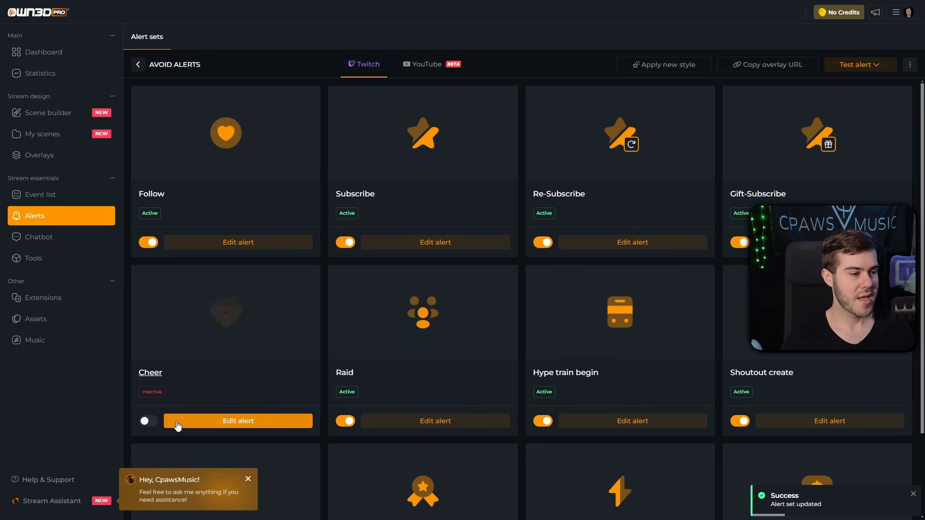
left_click(147, 421)
Step: Activate the Cheer, Shoutout receive, Channel points reward, Super Chat and Charity-Donation alerts
scroll(188, 414, "down", 2)
left_click(235, 481)
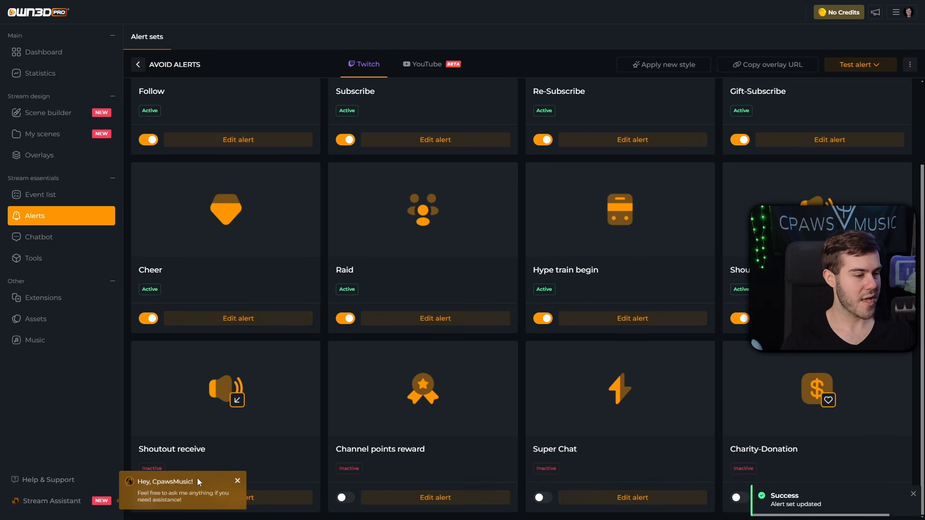
left_click(148, 498)
left_click(345, 498)
left_click(543, 498)
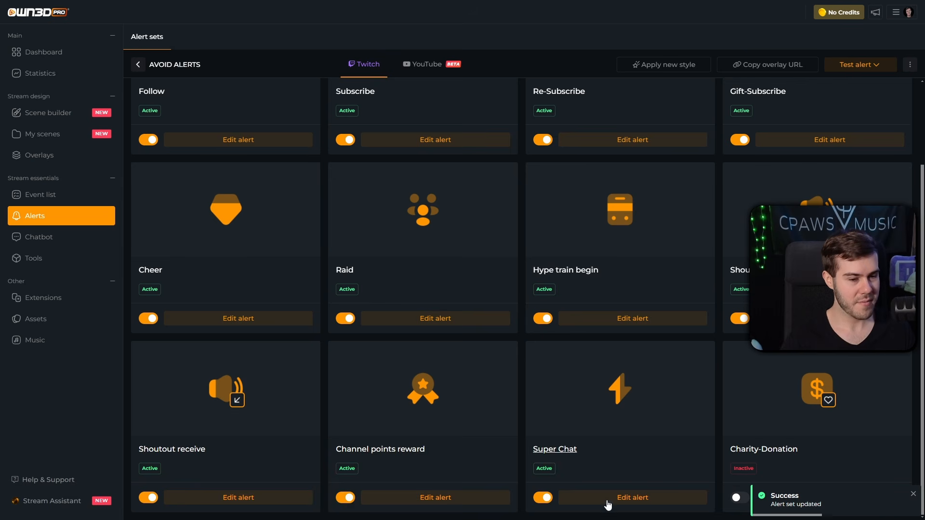
left_click(737, 497)
scroll(538, 341, "up", 2)
scroll(537, 317, "up", 1)
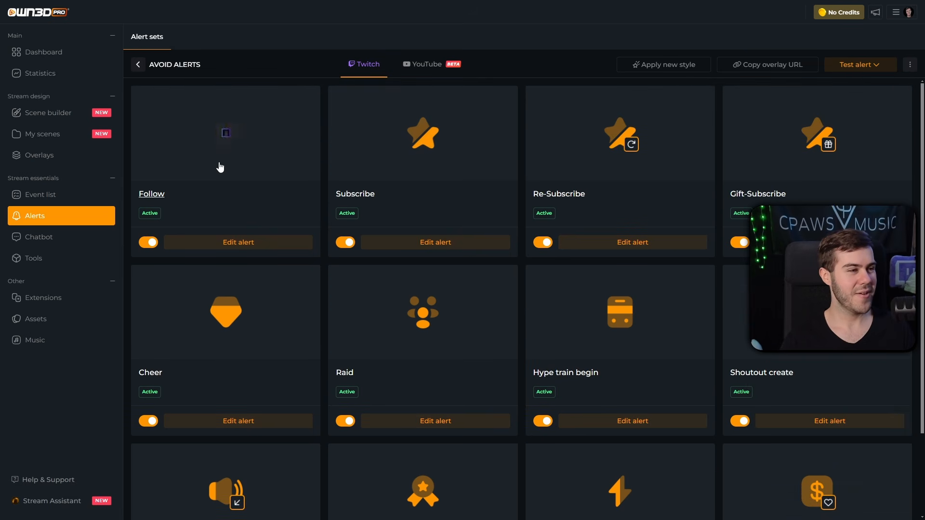
Step: Open the Follow alert's editor and scroll down to its Audio & Text-to-speech settings
left_click(244, 243)
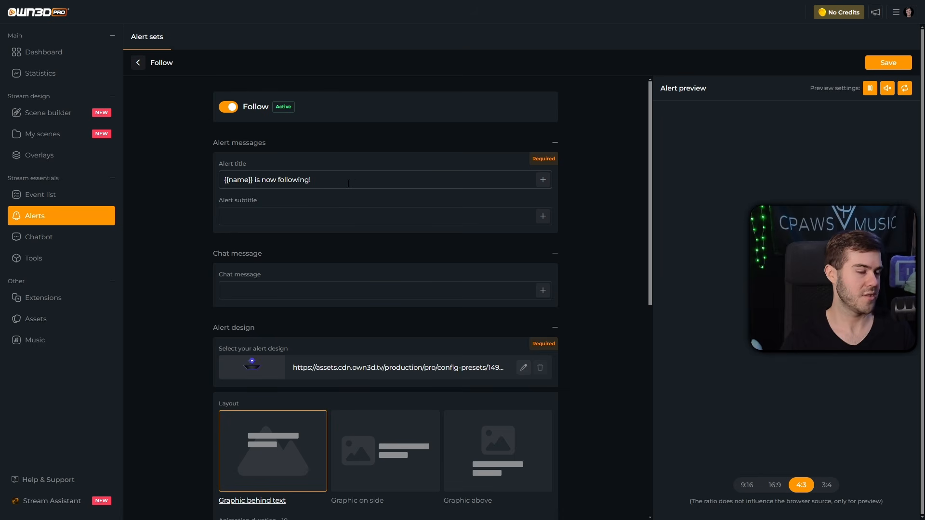
scroll(348, 183, "down", 2)
scroll(357, 202, "down", 2)
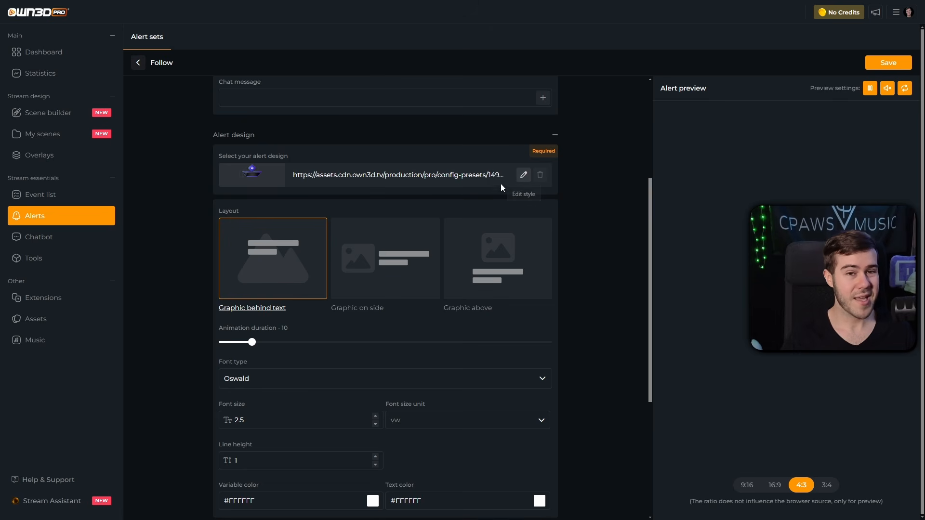
scroll(434, 207, "down", 2)
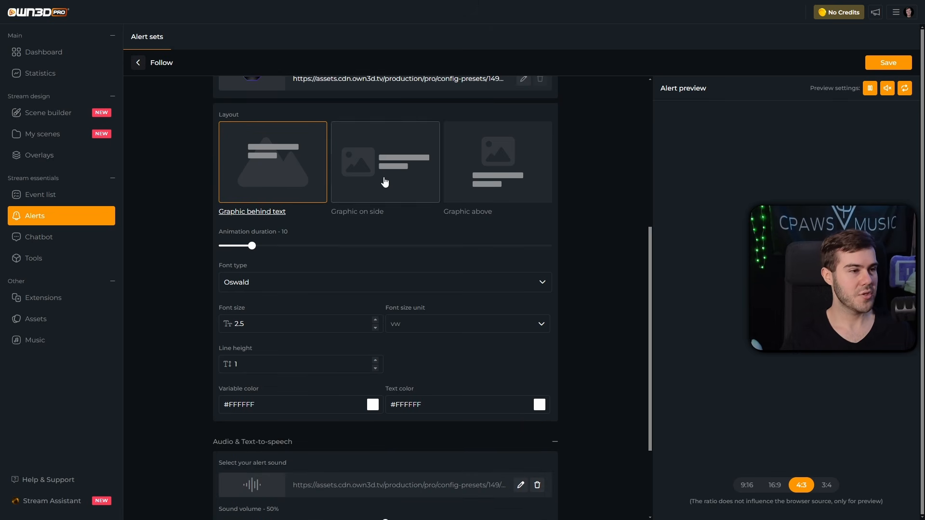
scroll(405, 188, "down", 3)
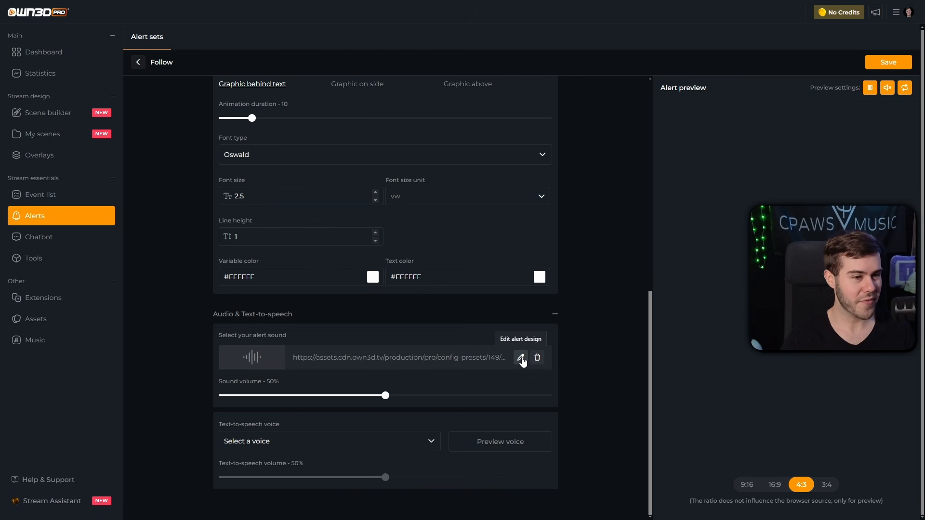
left_click(521, 358)
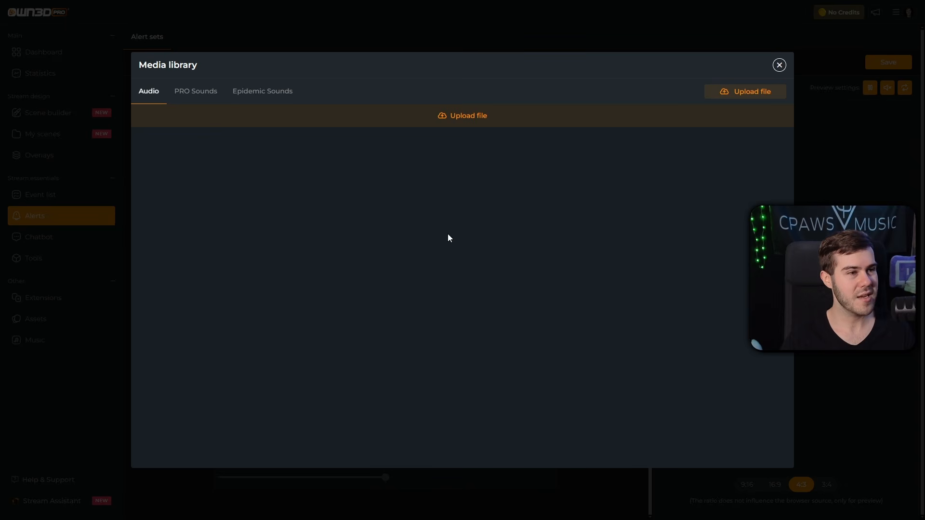
left_click(201, 97)
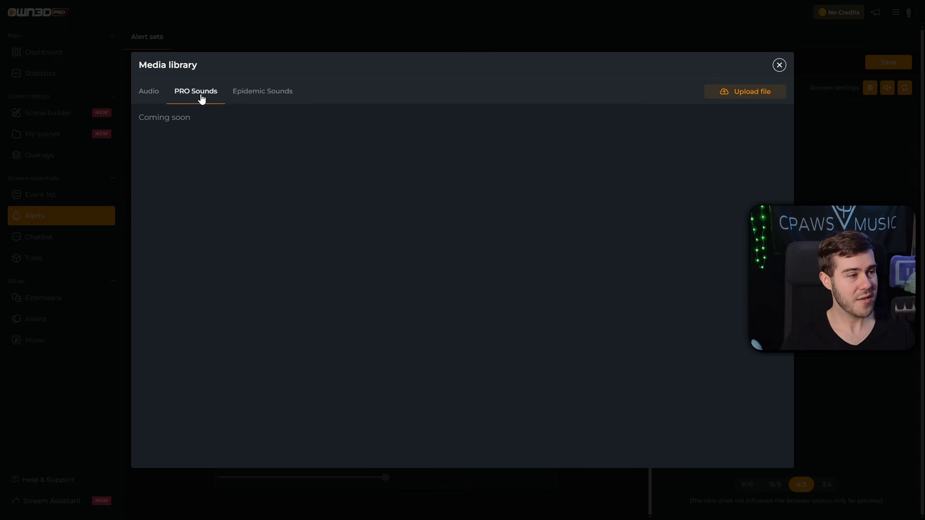
left_click_drag(140, 116, 201, 122)
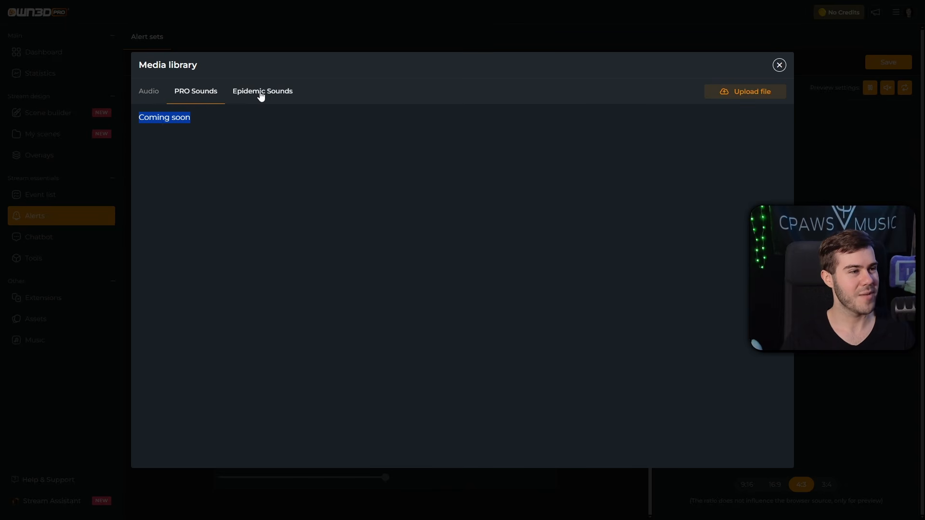
left_click(268, 96)
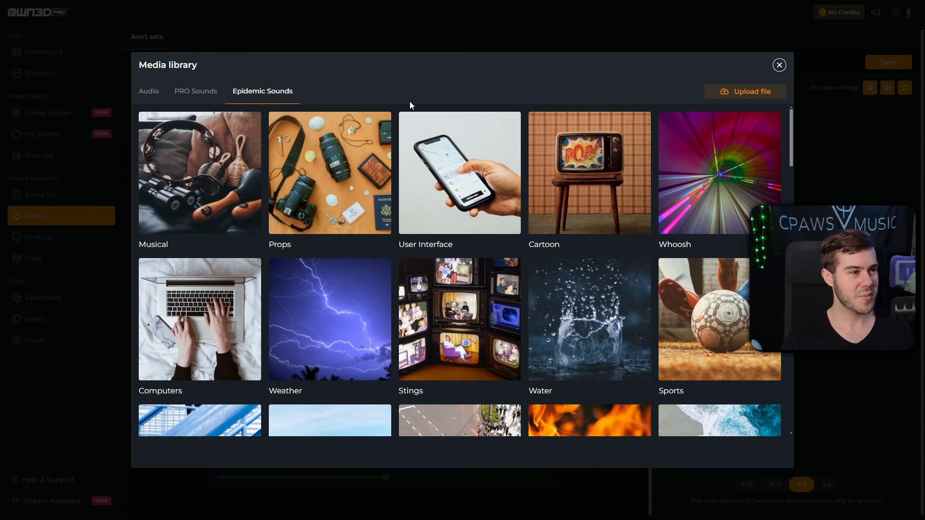
scroll(544, 270, "down", 5)
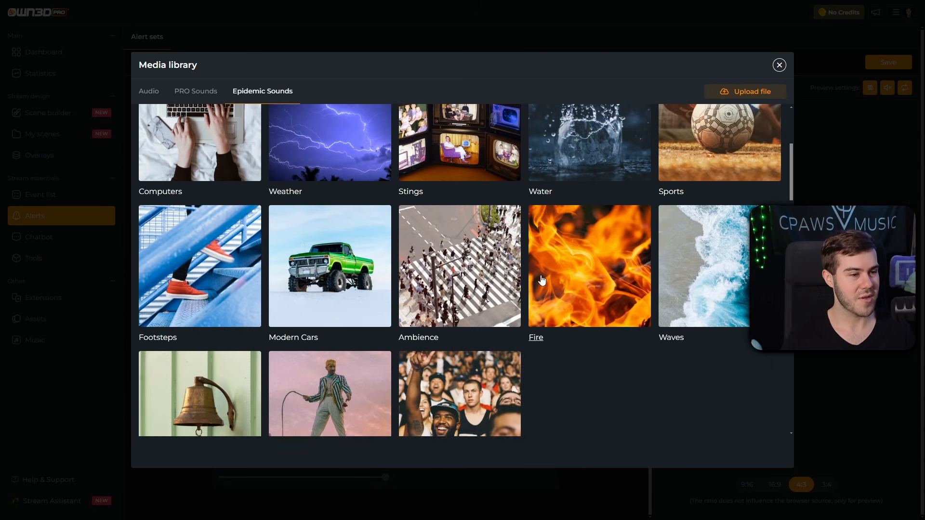
scroll(538, 294, "up", 5)
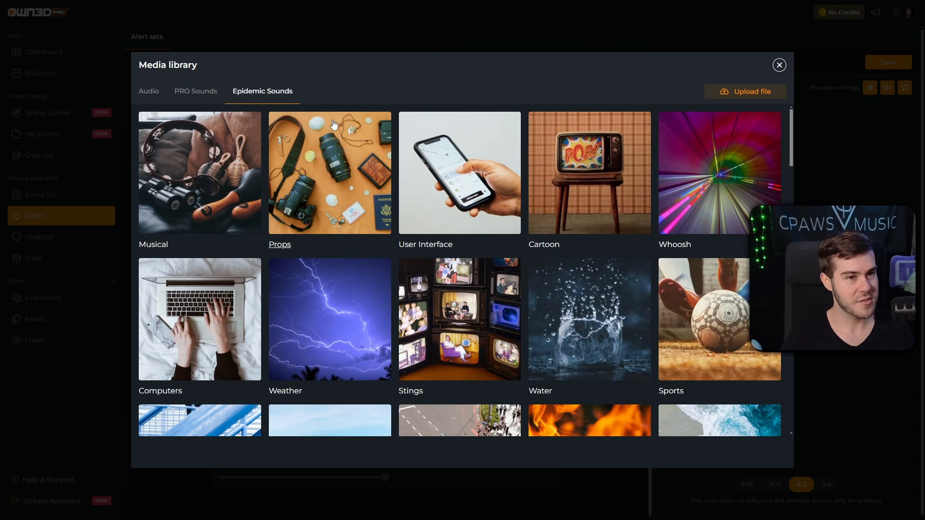
left_click(154, 96)
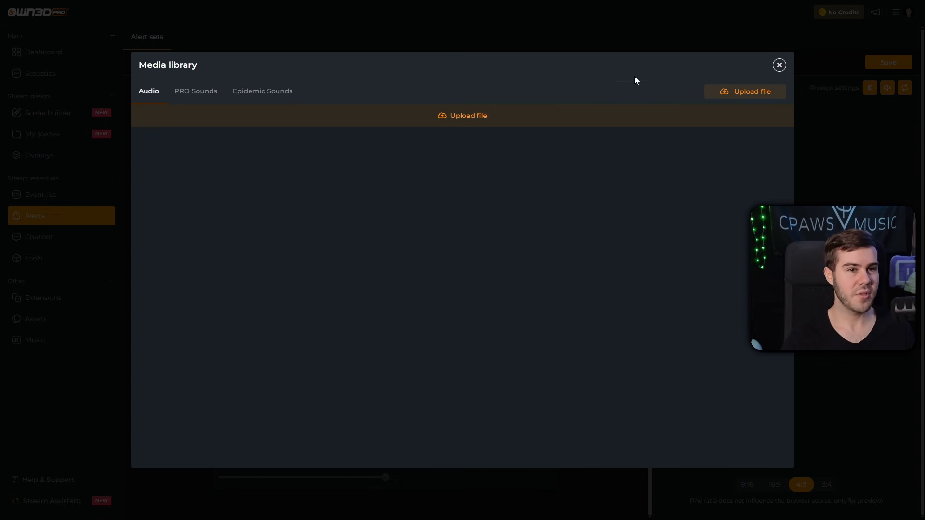
left_click(779, 66)
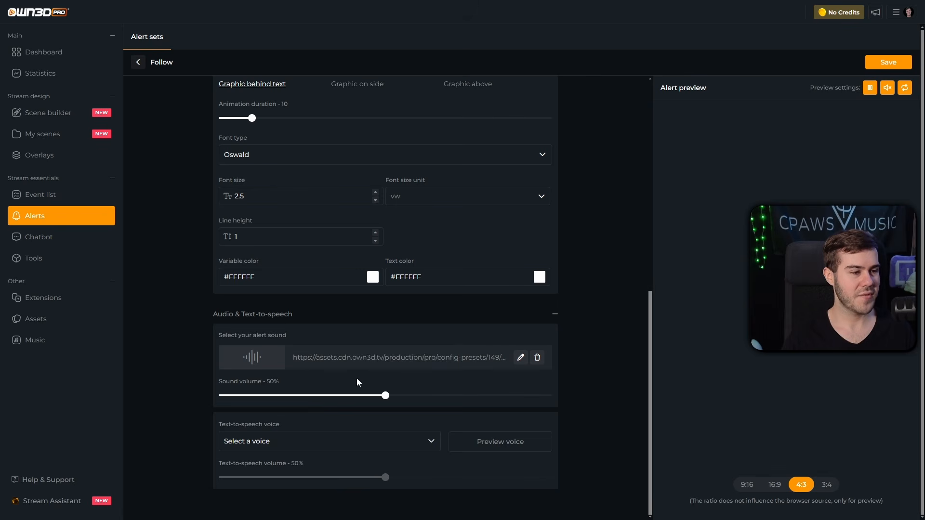
Step: Set the Follow alert's sound volume to 20%, checking it with the preview's sound and Pause controls
left_click_drag(385, 396, 289, 403)
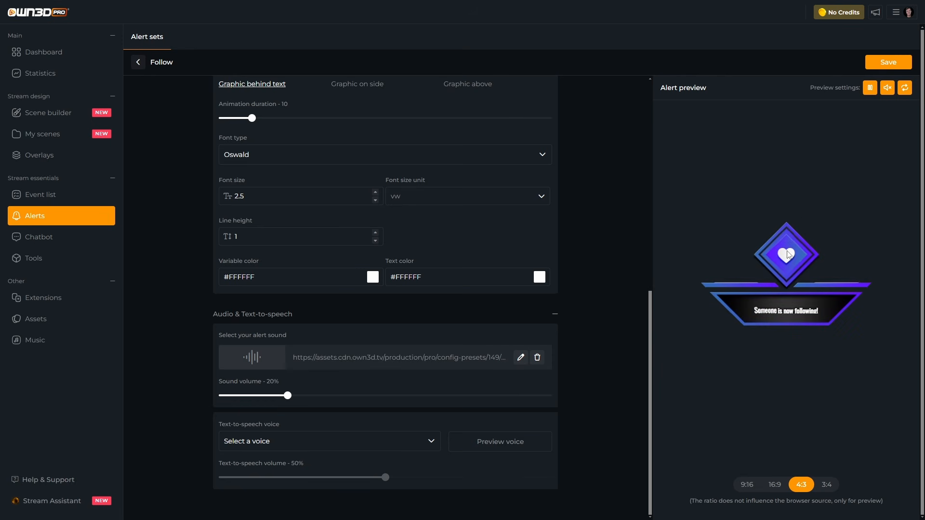
left_click(887, 87)
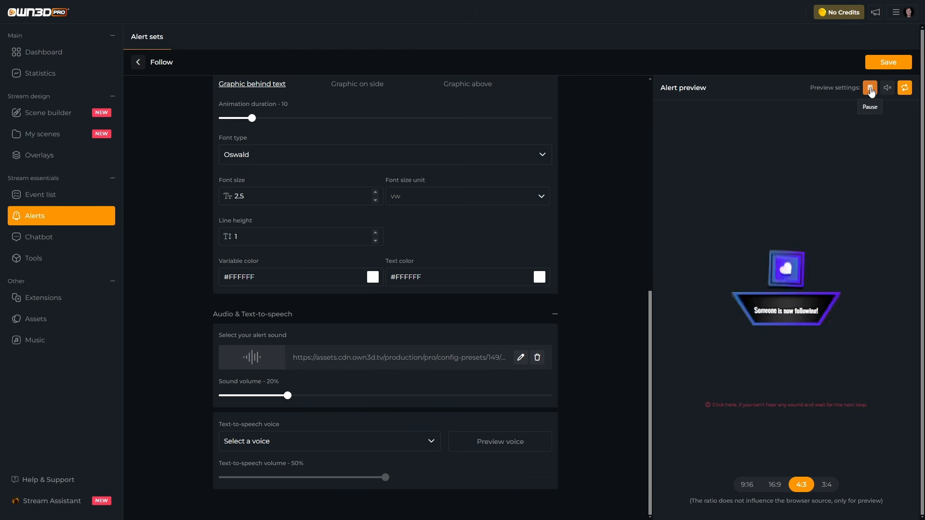
left_click(871, 89)
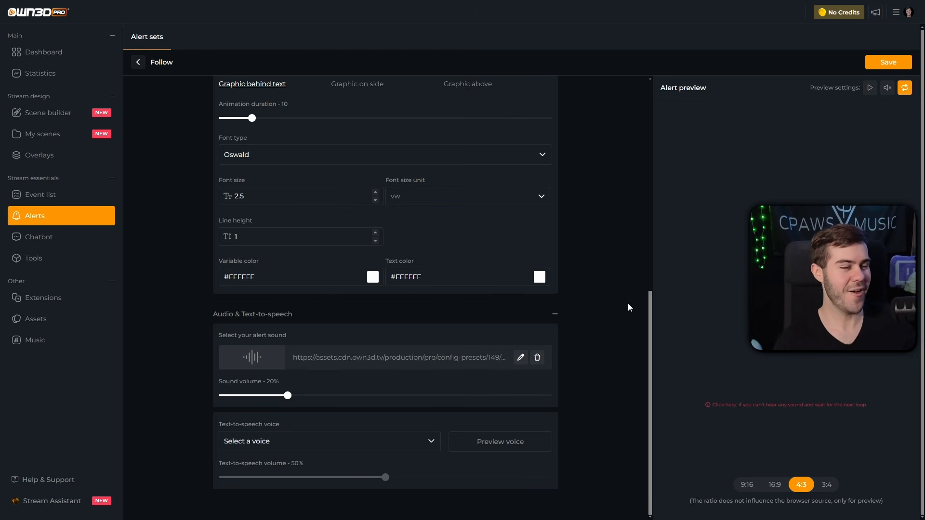
scroll(583, 369, "up", 2)
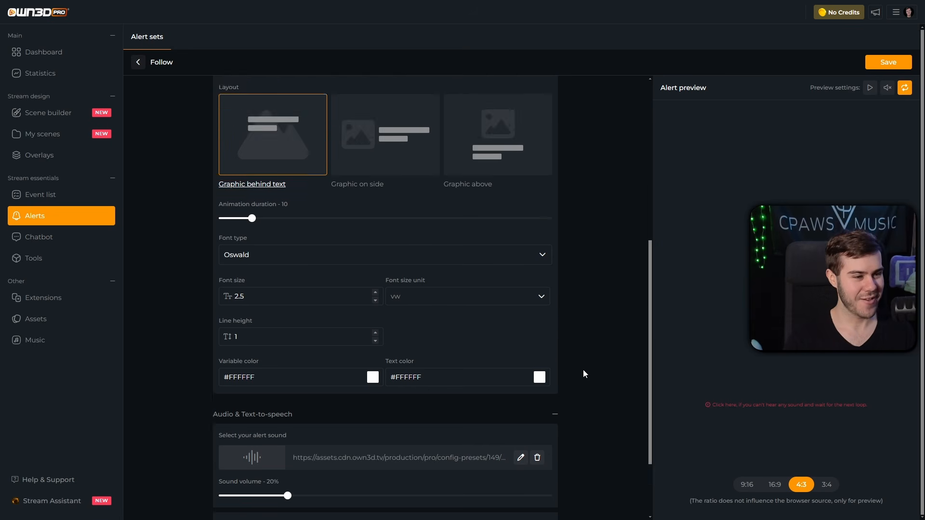
scroll(583, 368, "down", 2)
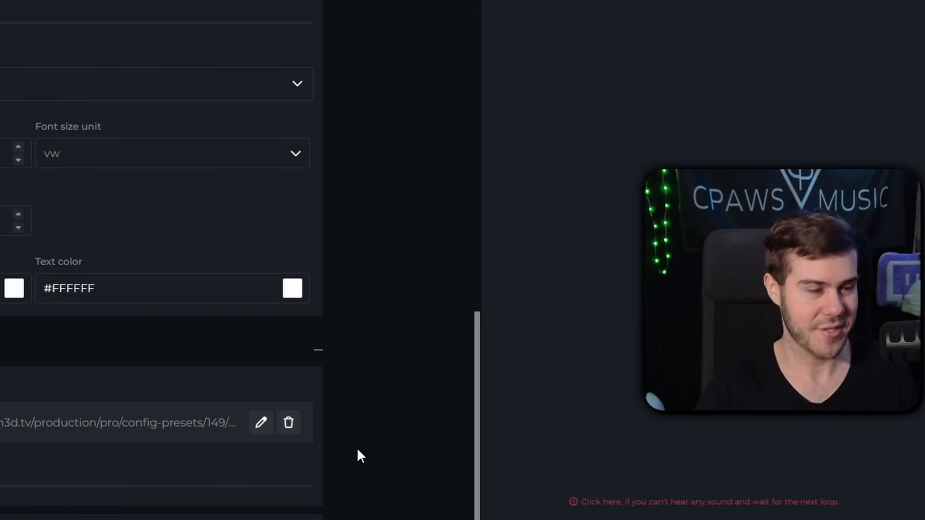
scroll(522, 383, "up", 6)
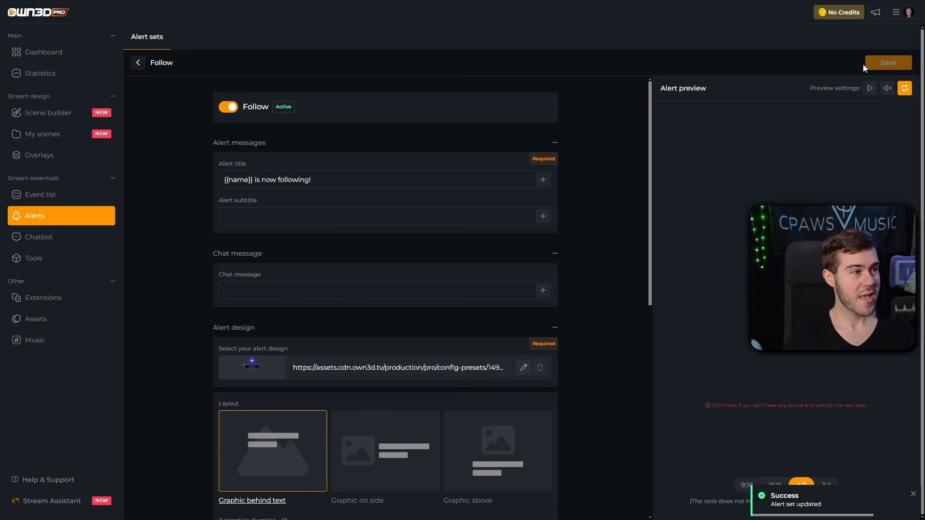
Step: Open the Avoid starting scene from the saved scenes and remove its Alert Box layer
left_click(66, 137)
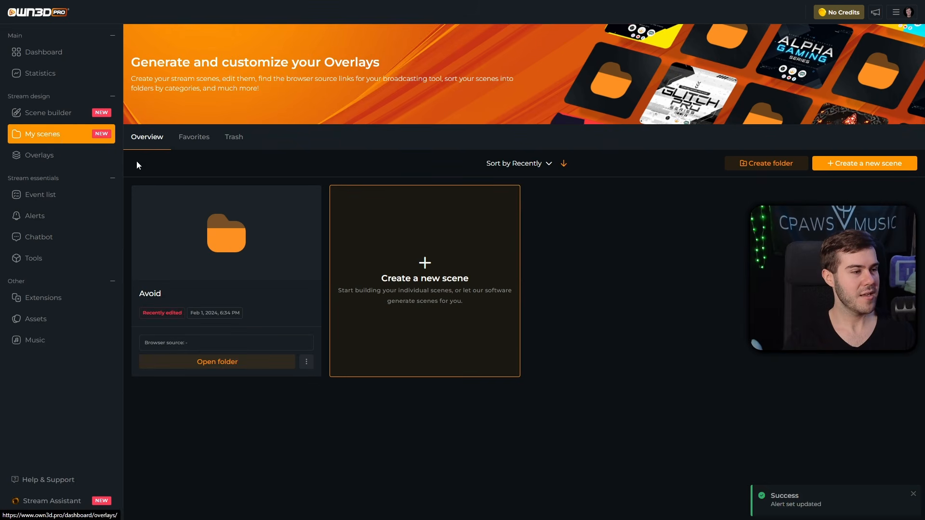
left_click(227, 243)
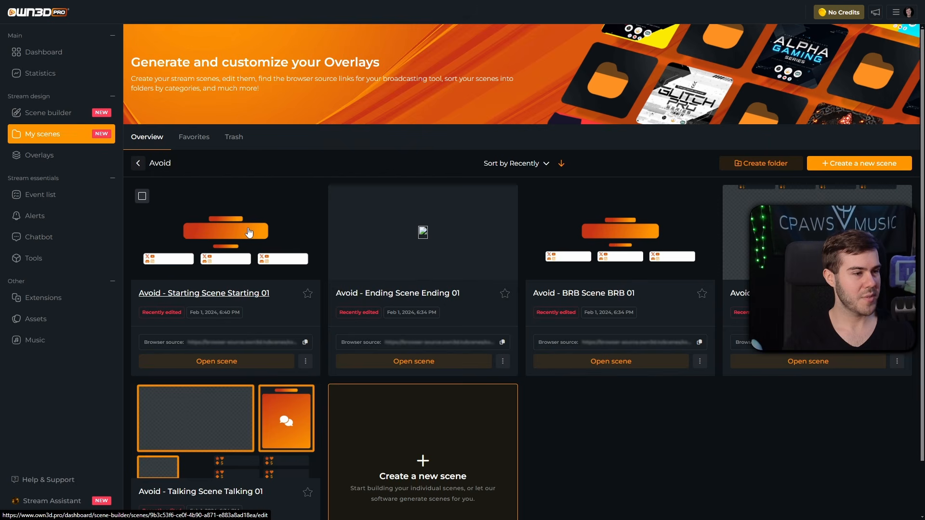
left_click(242, 240)
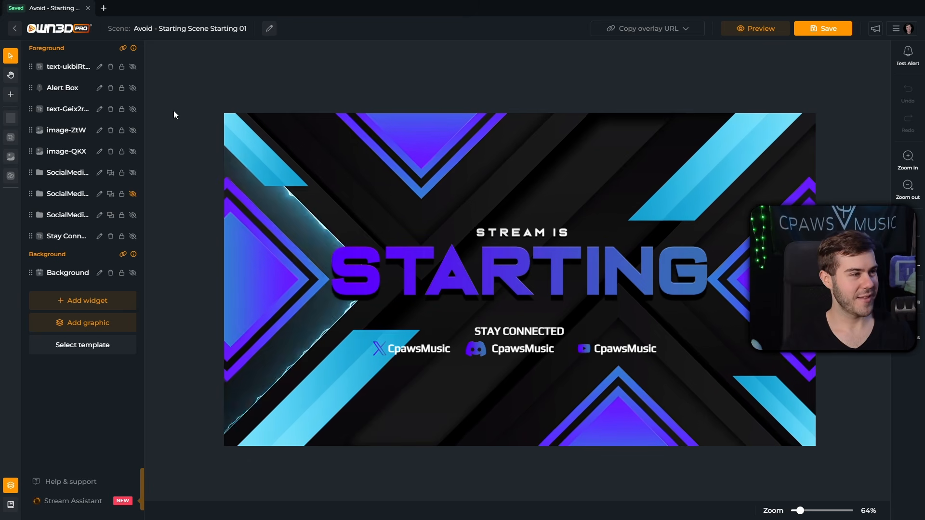
left_click(111, 88)
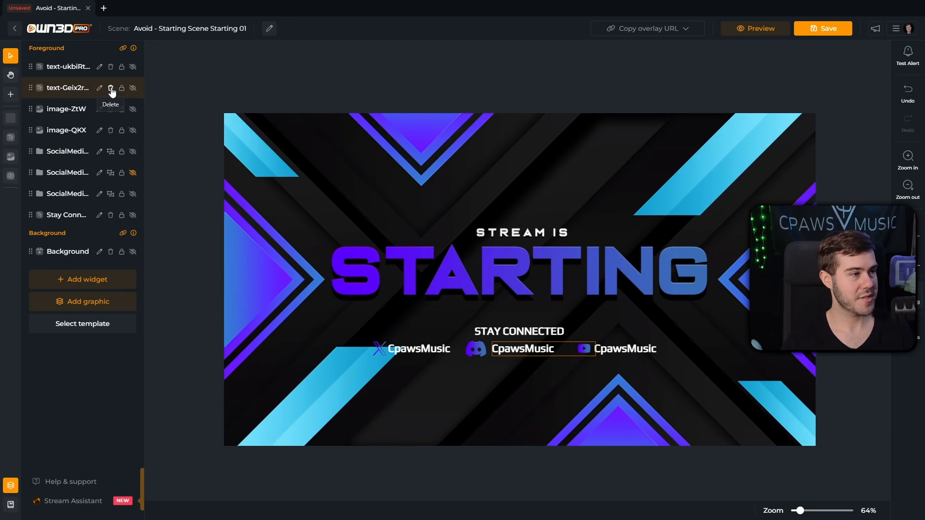
Step: Browse the Elements widget cards, then show the Live widgets: Alert Box, Chatbox and Label
left_click(90, 279)
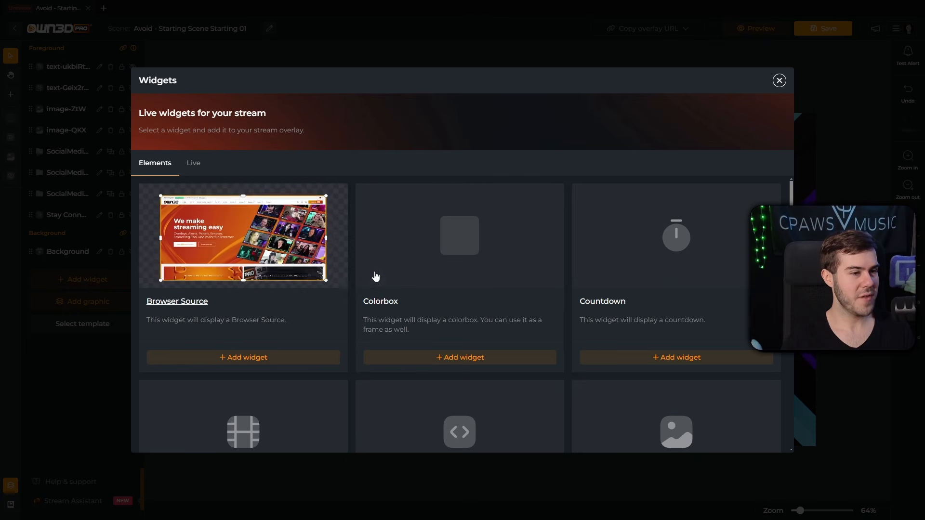
scroll(607, 279, "down", 1)
scroll(599, 286, "up", 2)
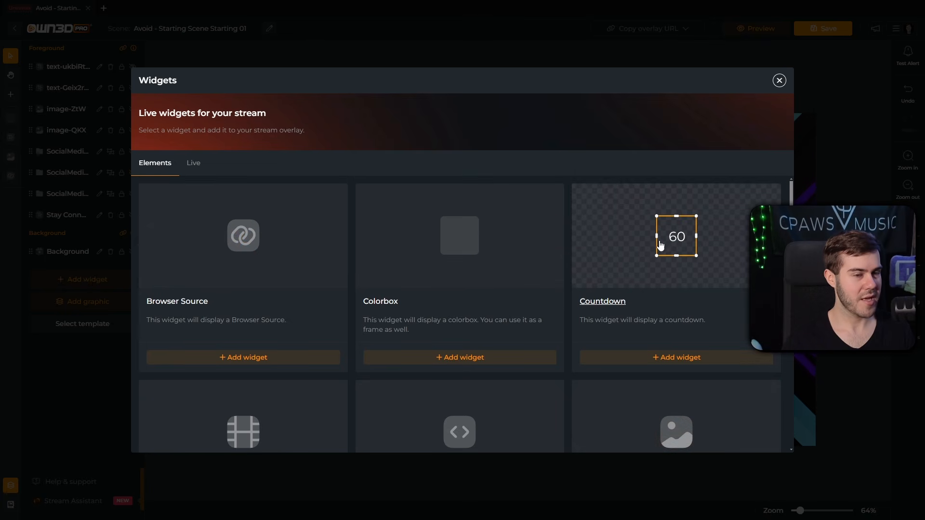
scroll(646, 252, "down", 8)
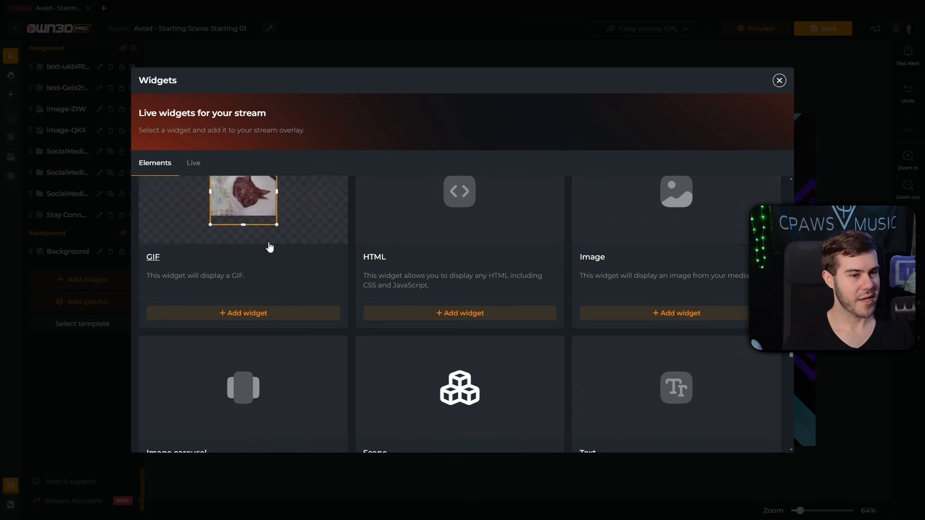
scroll(304, 327, "down", 3)
scroll(267, 314, "up", 8)
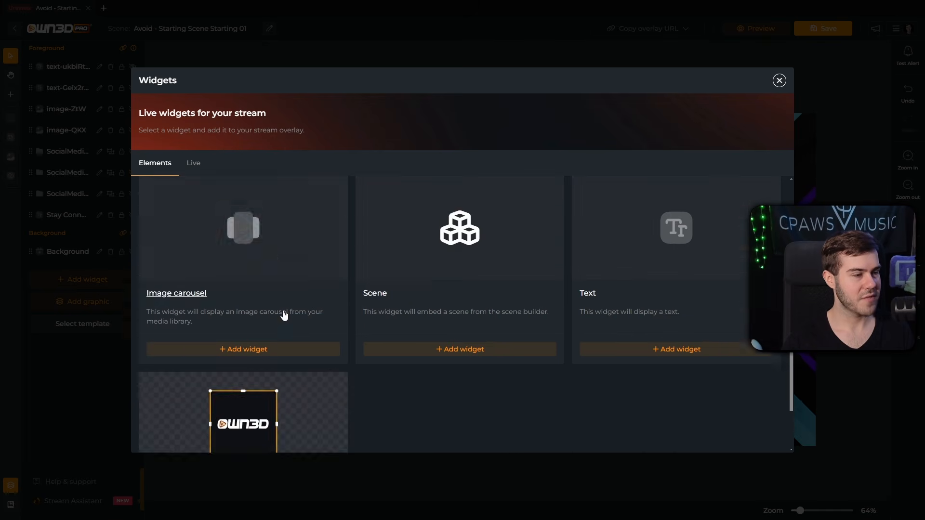
scroll(321, 279, "up", 1)
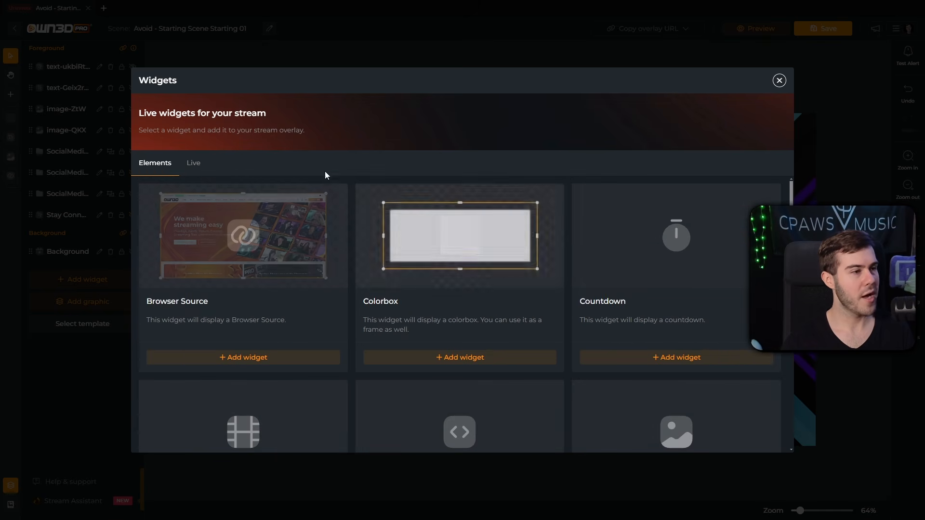
left_click(194, 163)
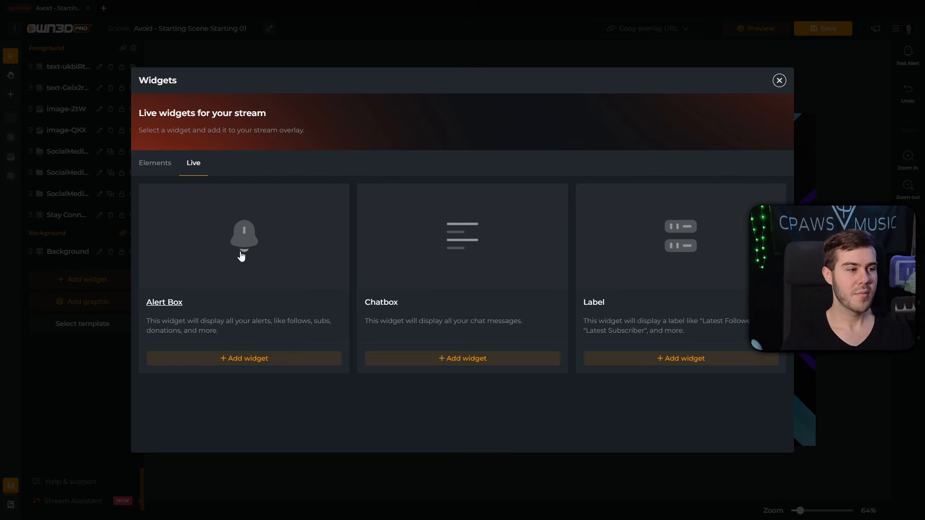
Step: Insert the AVOID ALERTS alert box as alerts-Vc3 atop the foreground layers, then save
left_click(247, 361)
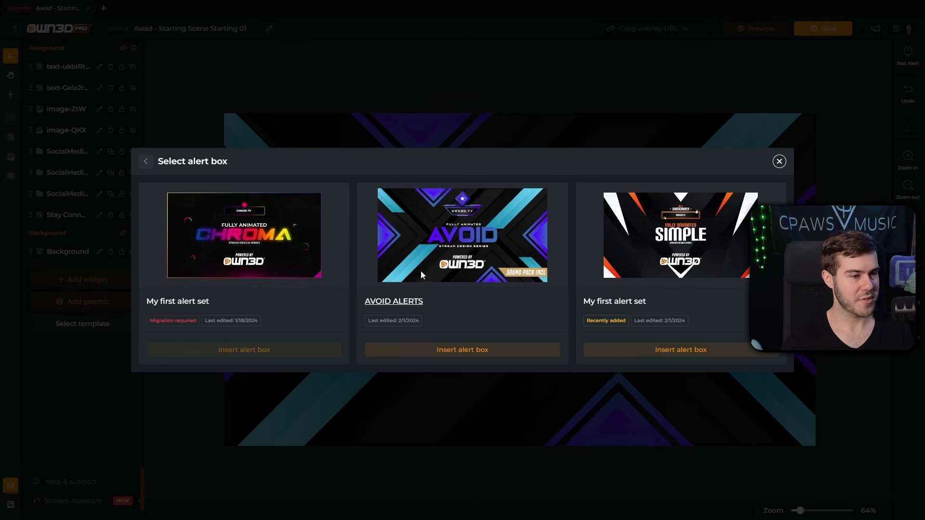
left_click(434, 351)
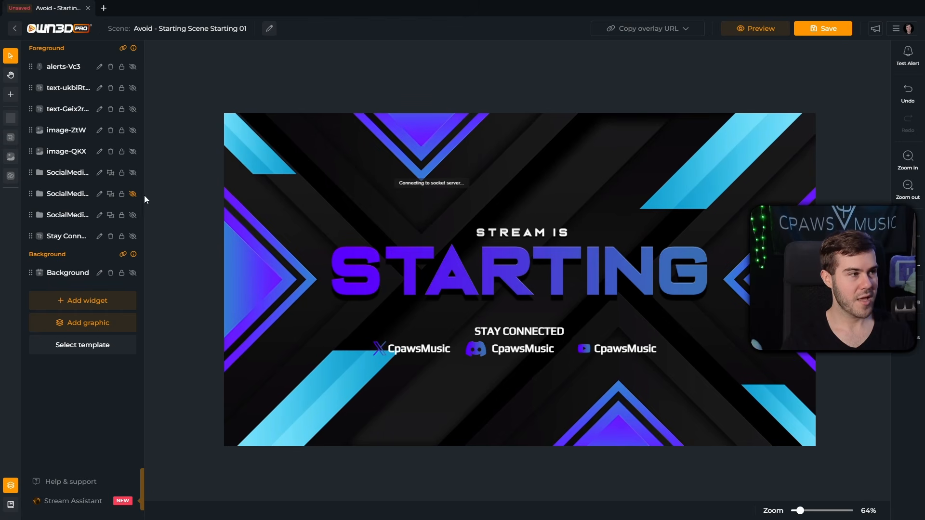
left_click(65, 68)
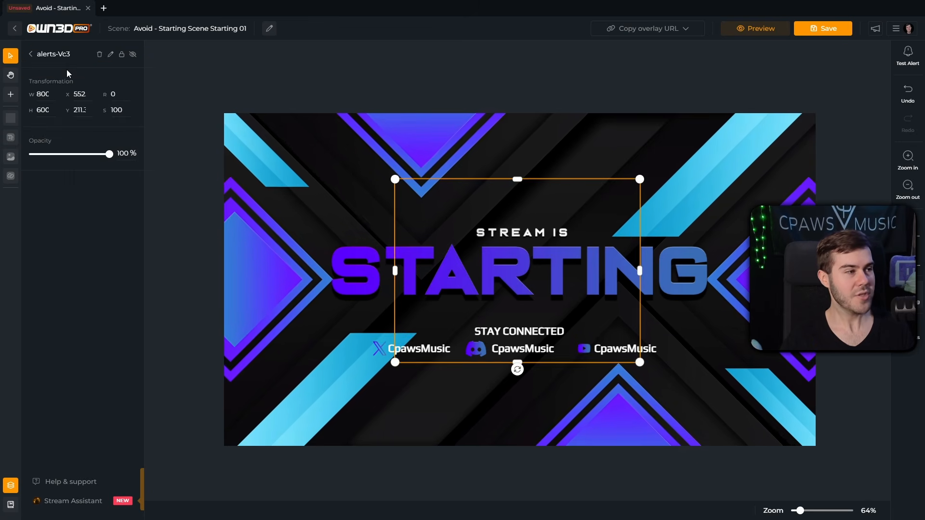
left_click(31, 55)
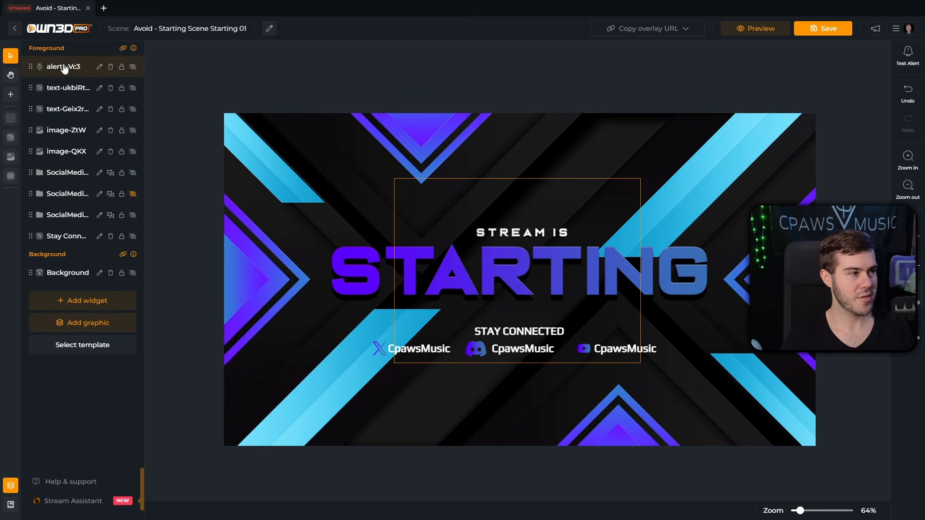
mouse_move(63, 68)
left_mouse_down()
mouse_move(72, 127)
mouse_move(72, 70)
left_mouse_up()
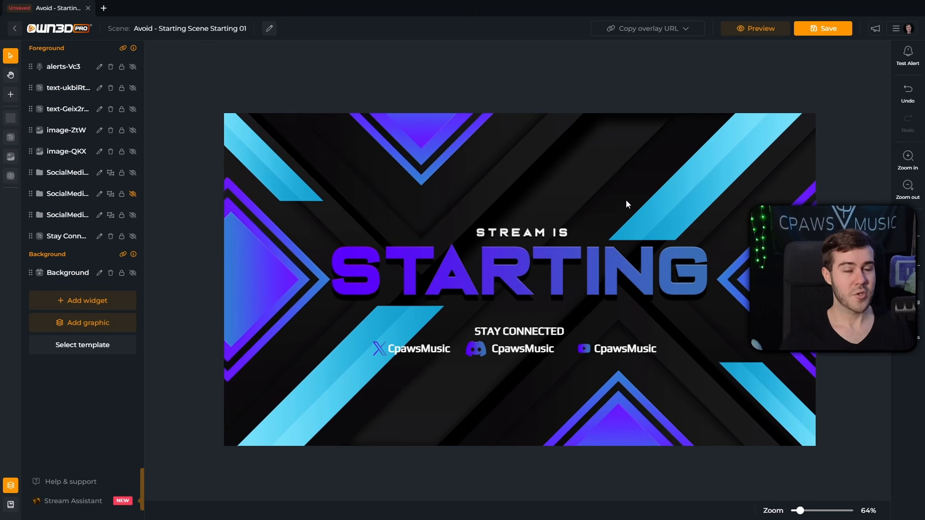
left_click(825, 30)
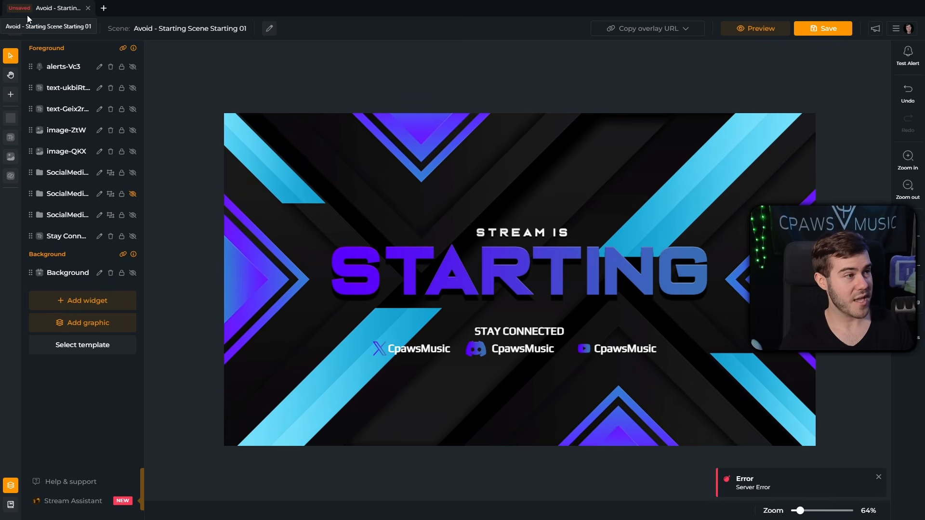
Step: Save the Starting scene and copy the Complete scene overlay URL
left_click(816, 31)
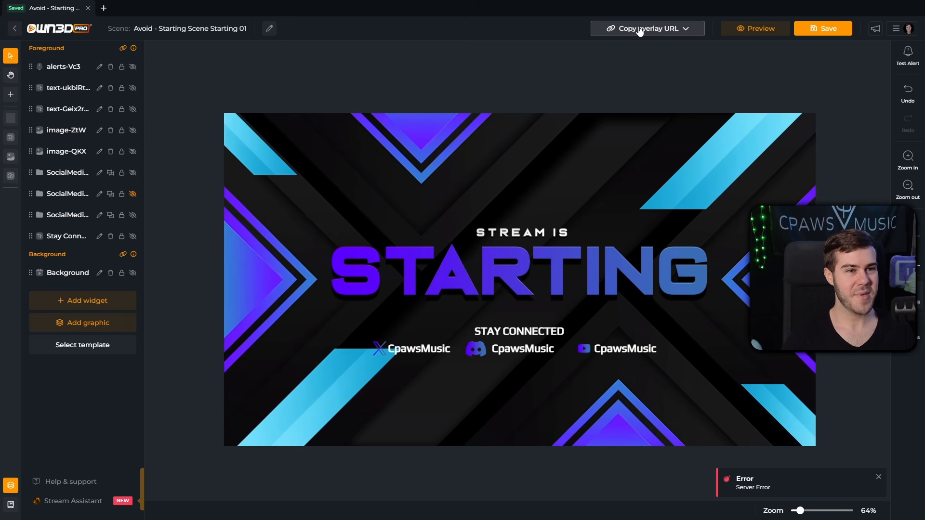
left_click(686, 30)
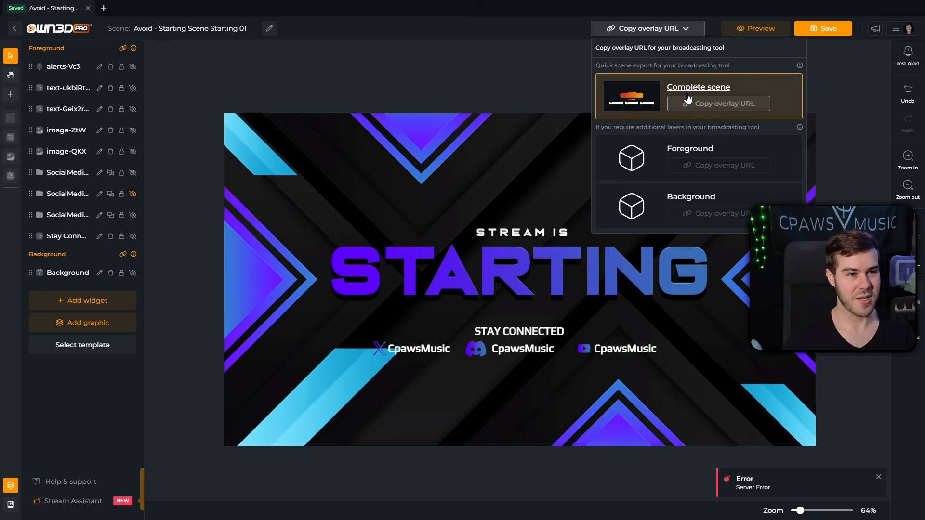
left_click(713, 107)
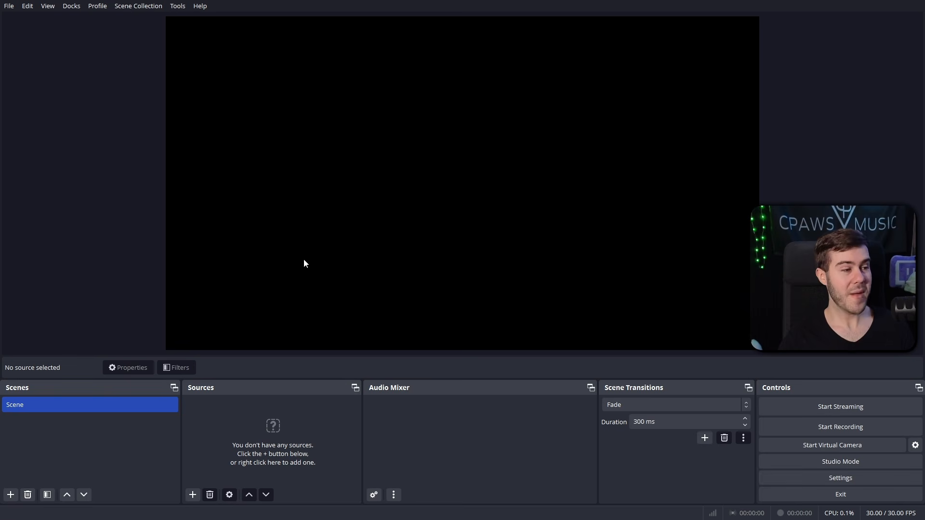
Step: Rename the default Scene entry to Starting Soon
right_click(40, 409)
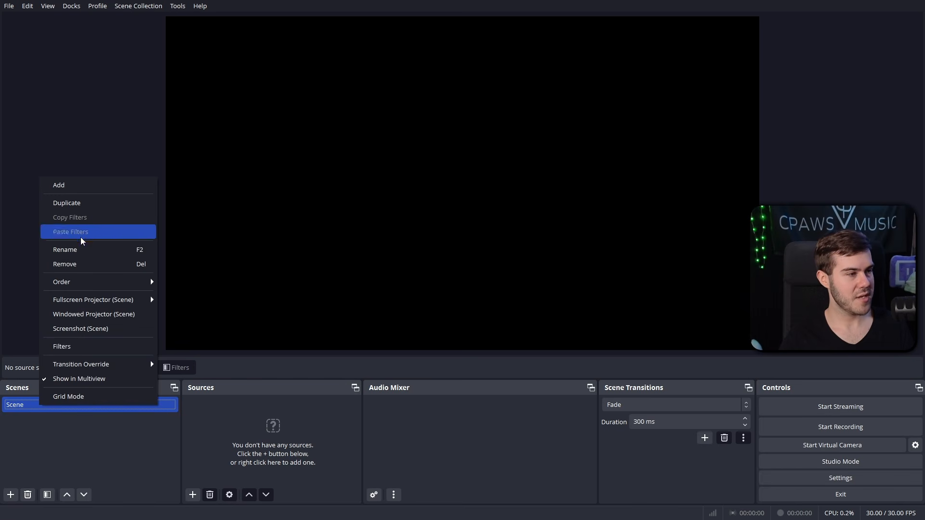
left_click(100, 251)
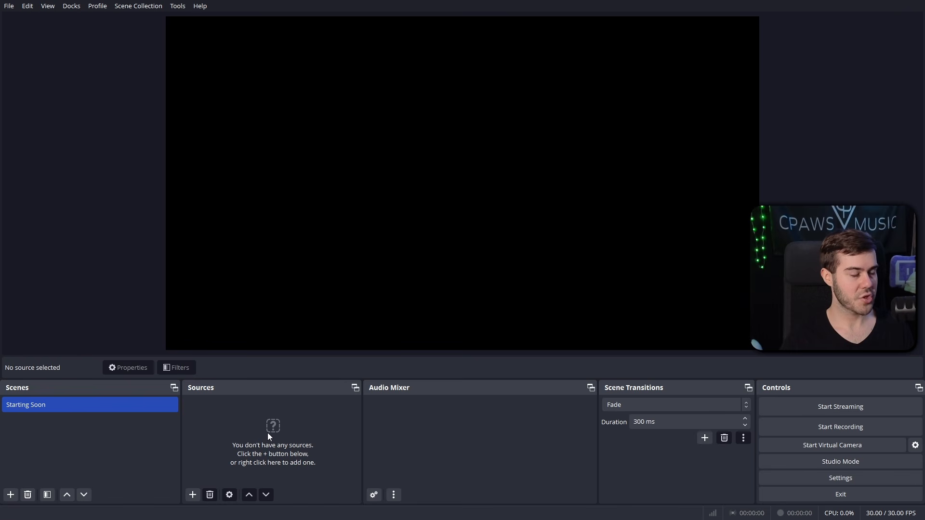
left_click(193, 495)
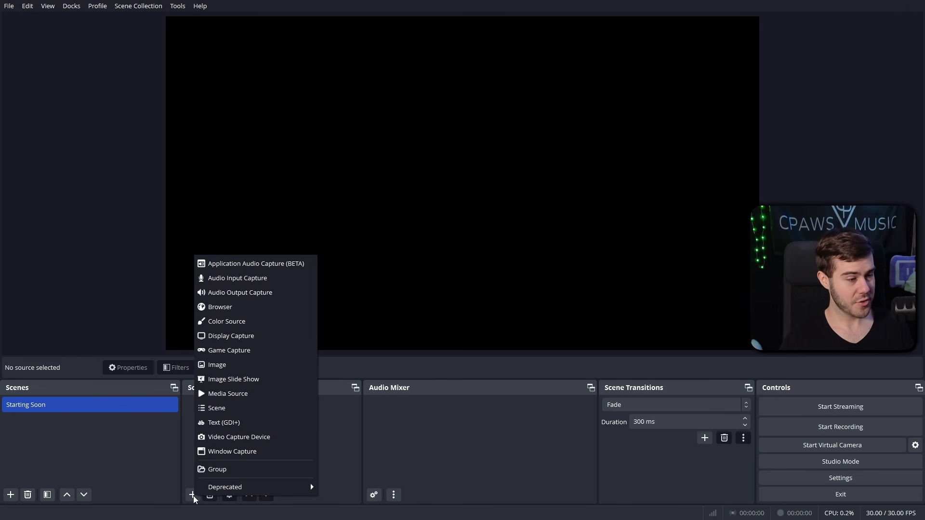
Step: Add a Browser source named Starting Soon123, since Starting Soon was taken
left_click(252, 308)
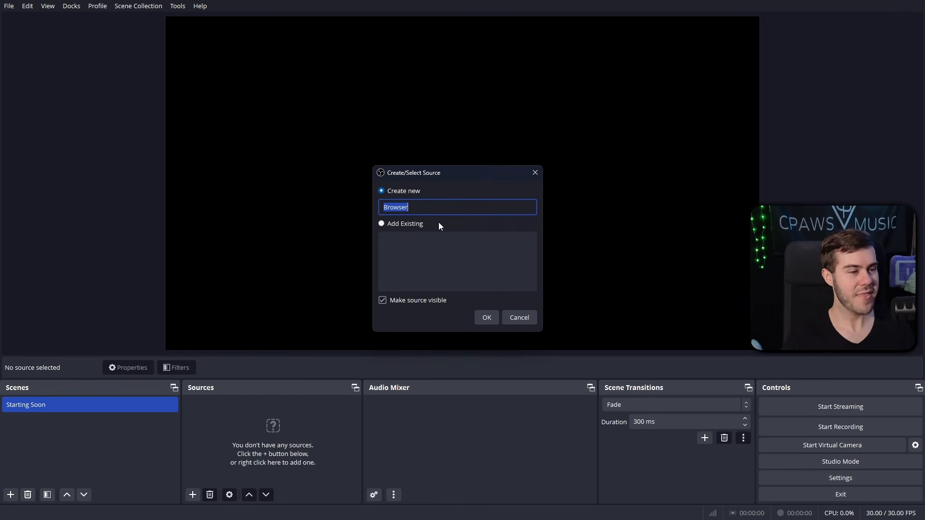
type("Starting Soon")
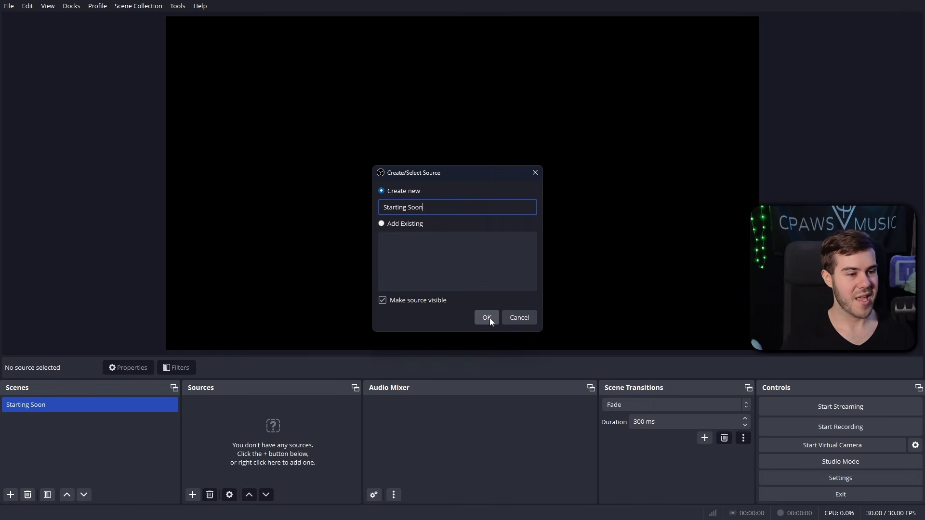
left_click(489, 318)
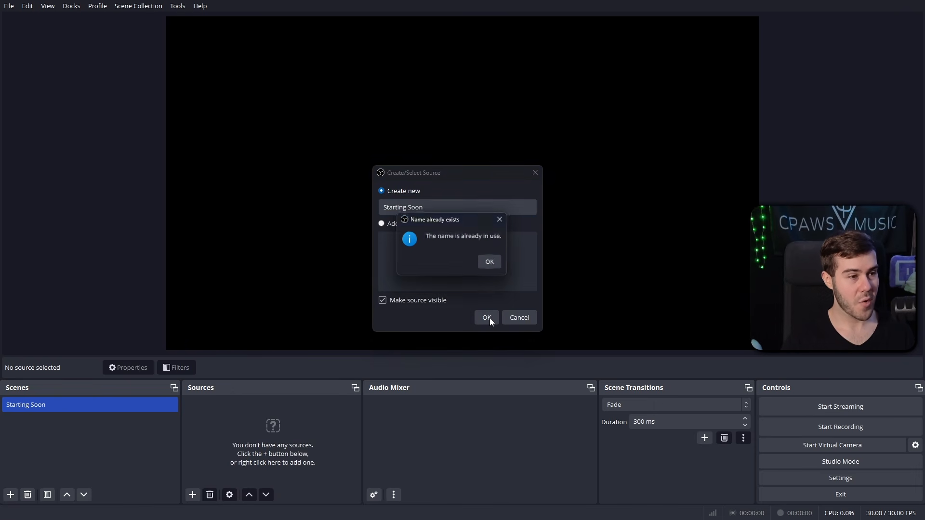
left_click(490, 263)
left_click(461, 149)
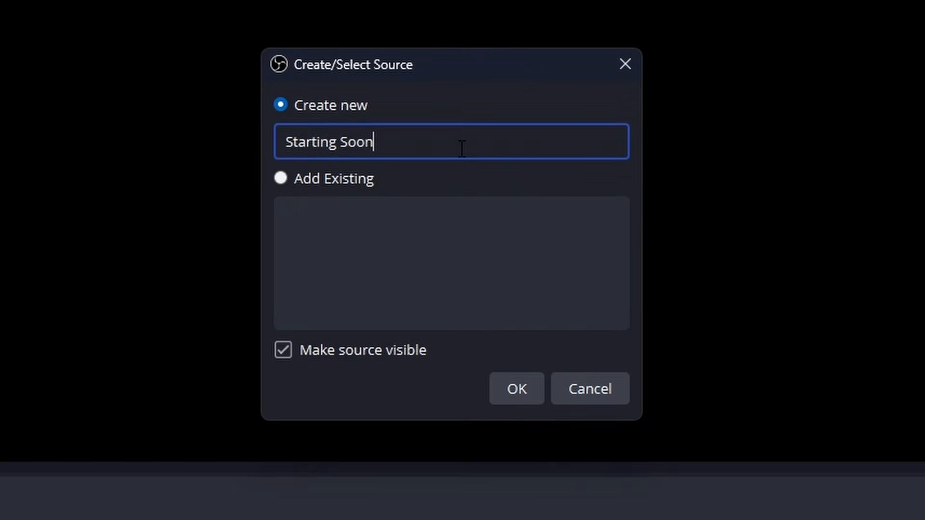
type("1")
type("23")
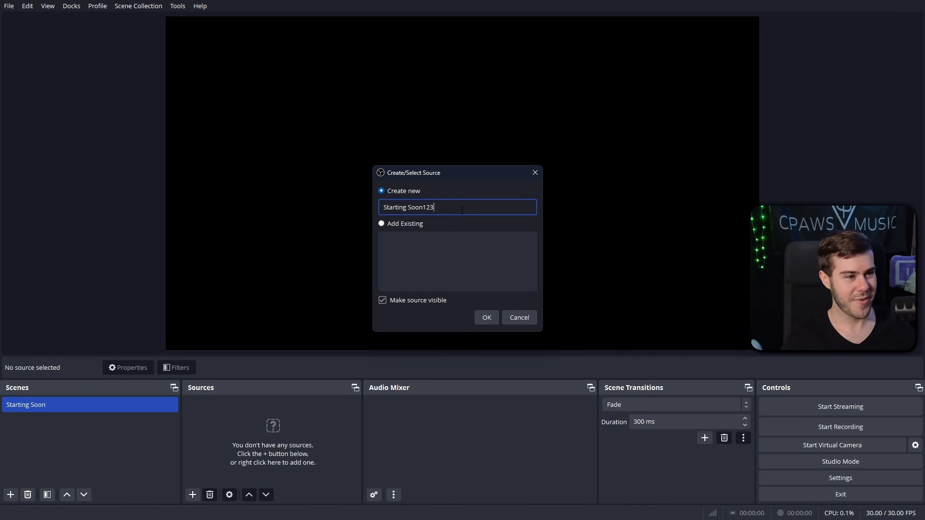
left_click(486, 317)
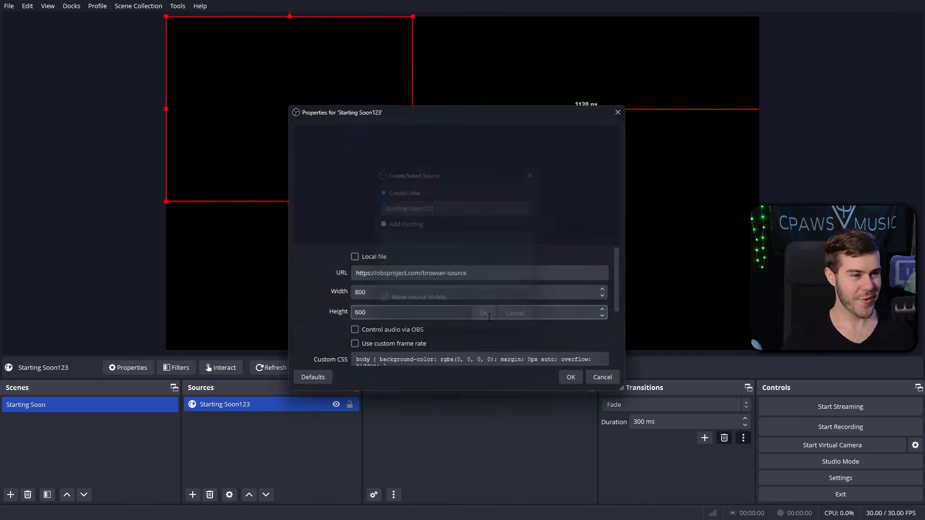
Step: Paste the OWN3D overlay URL into the browser source and set its size to 1920×1080
left_click_drag(469, 275, 423, 274)
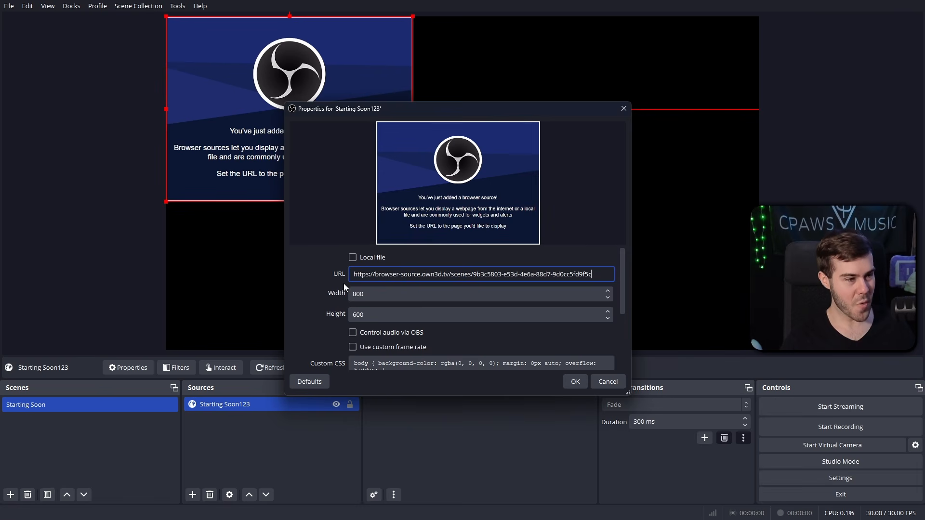
left_click(364, 296)
type("1920")
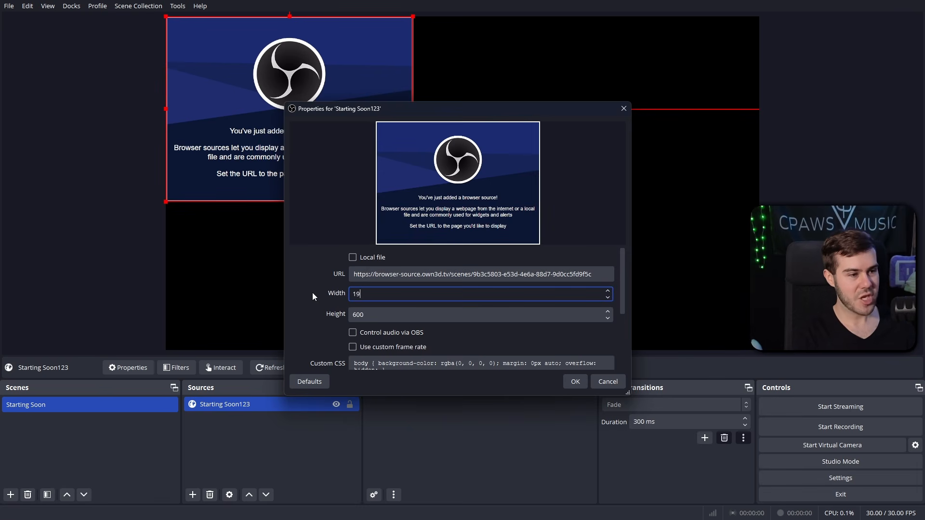
key("Tab")
type("1080")
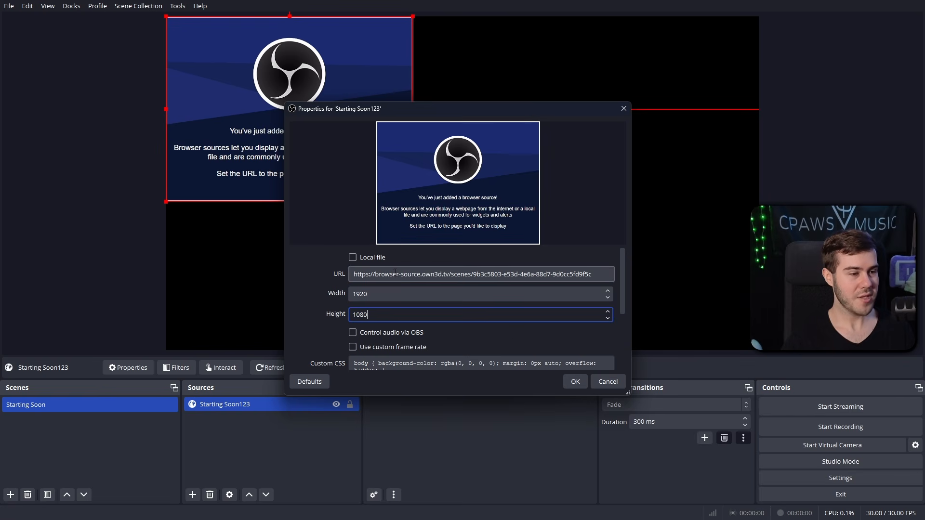
left_click(574, 385)
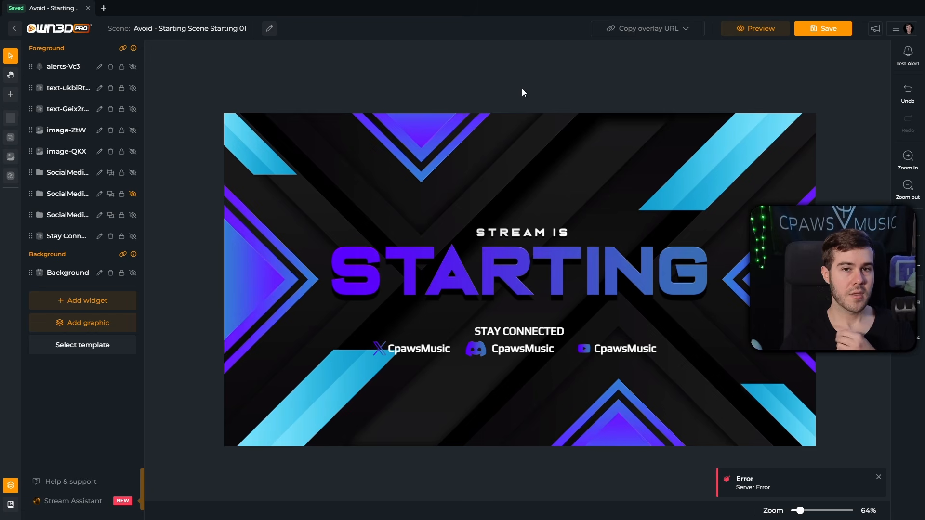
Step: Leave the editor, open the Avoid folder in My scenes, and dismiss the assistant popup
left_click(16, 30)
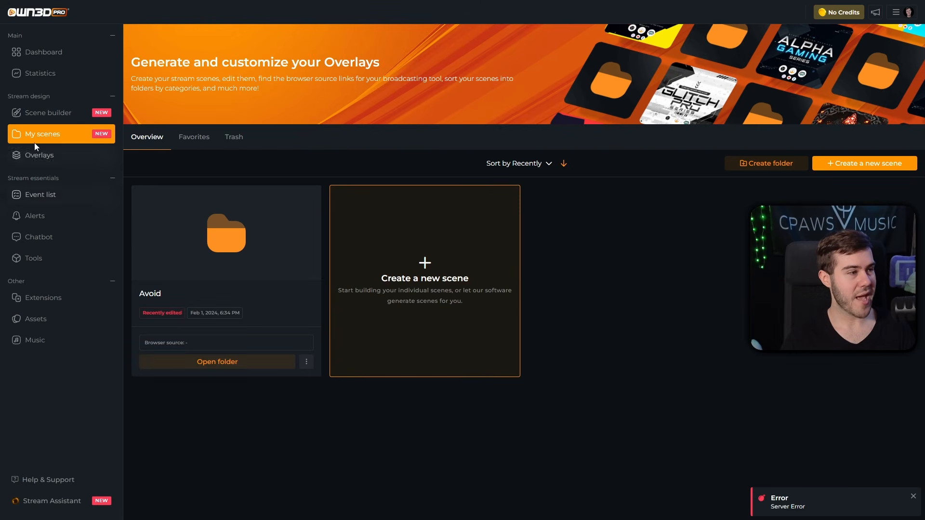
left_click(229, 254)
scroll(381, 231, "down", 1)
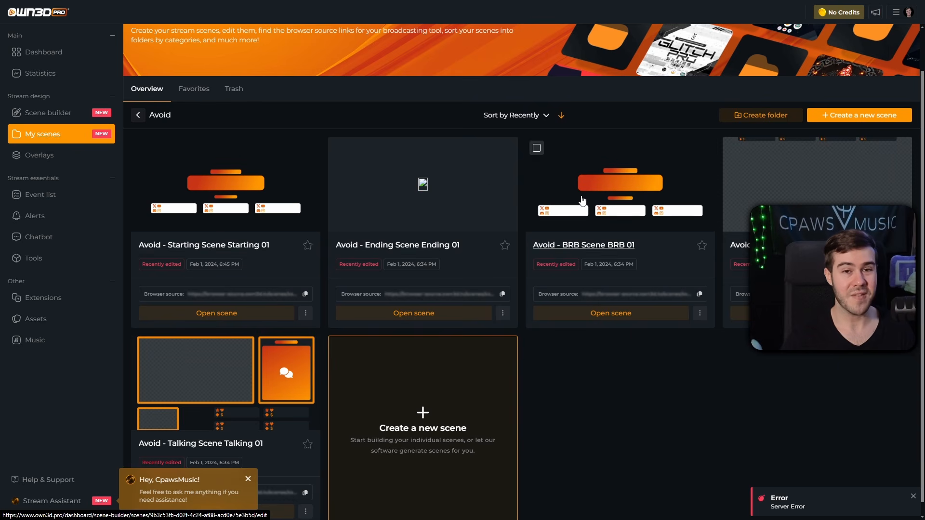
scroll(584, 204, "down", 1)
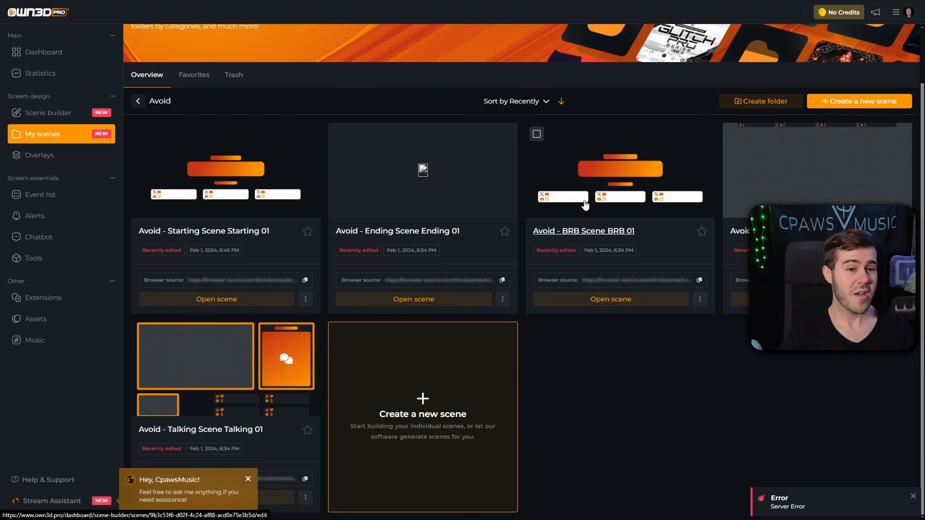
left_click(248, 479)
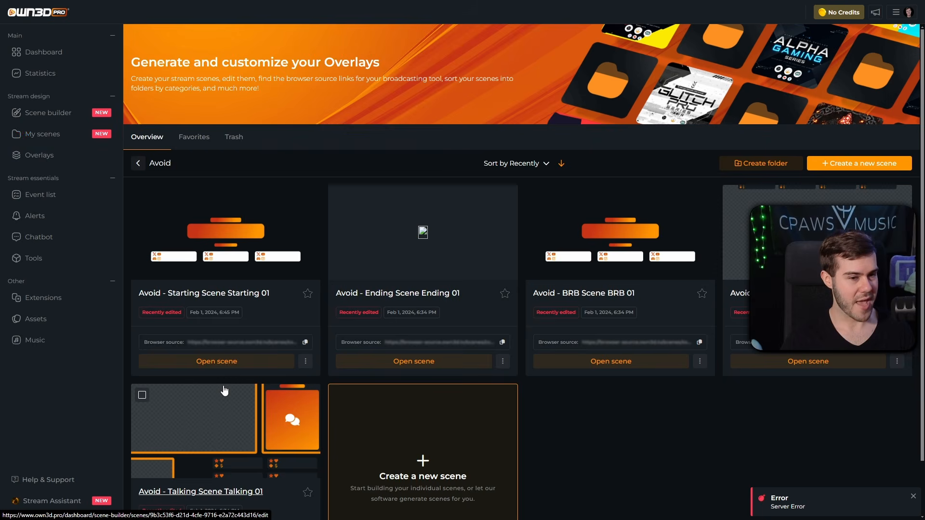
Step: Open the Talking scene, then the account side panel from the profile avatar
left_click(224, 389)
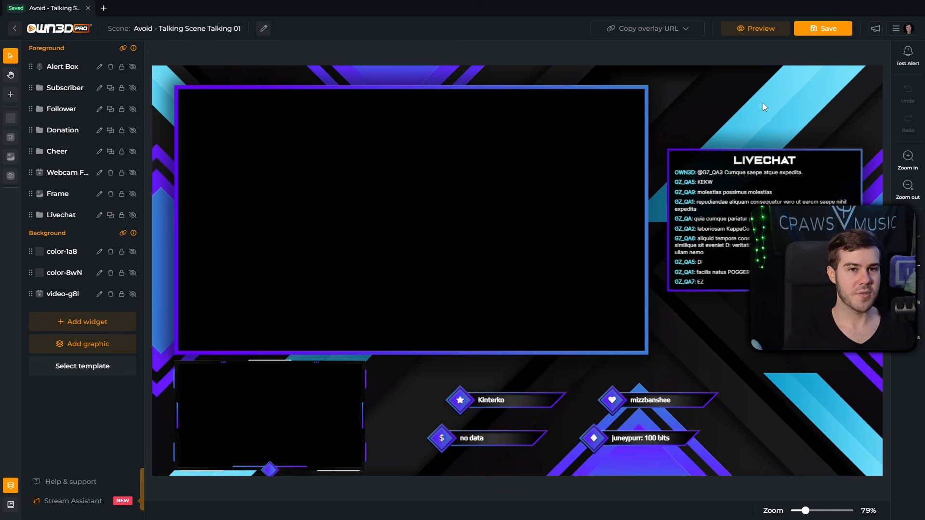
left_click(895, 29)
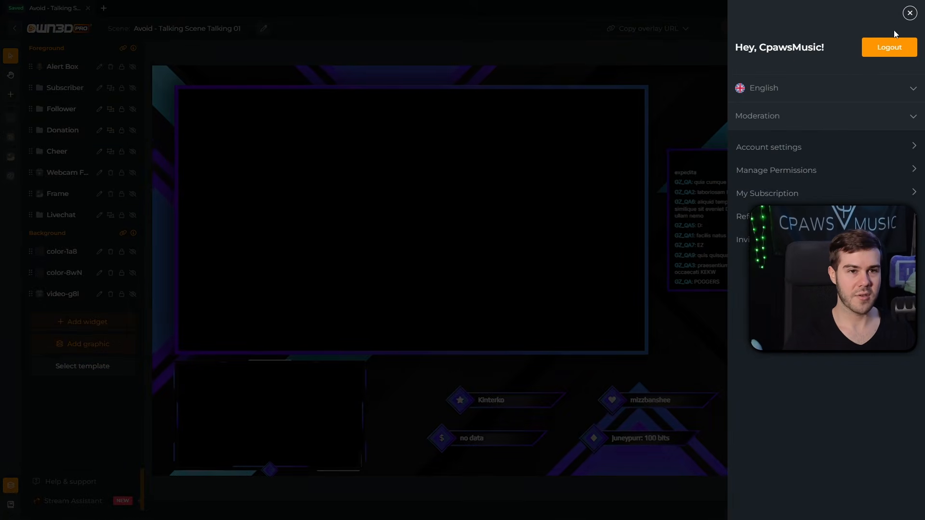
Step: Visit Account settings and the Tools page, then return to the My scenes overview
left_click(790, 149)
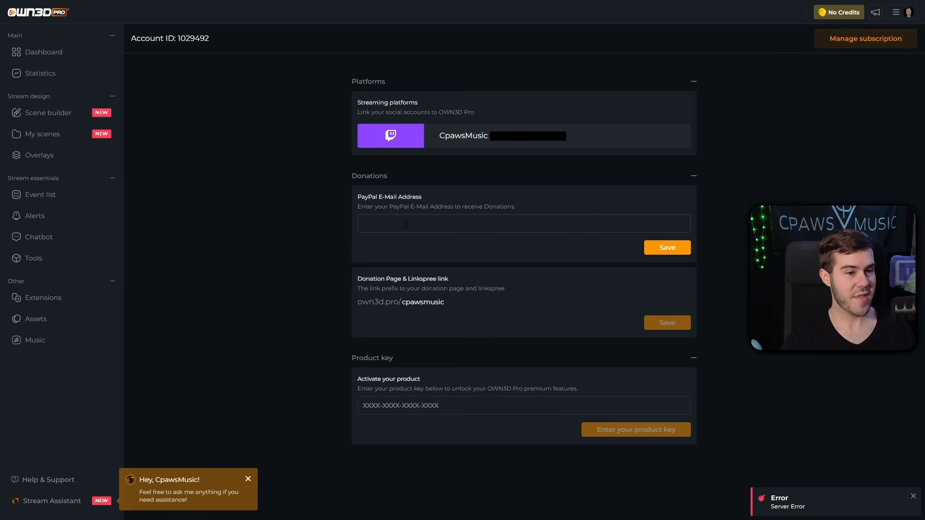
left_click(61, 261)
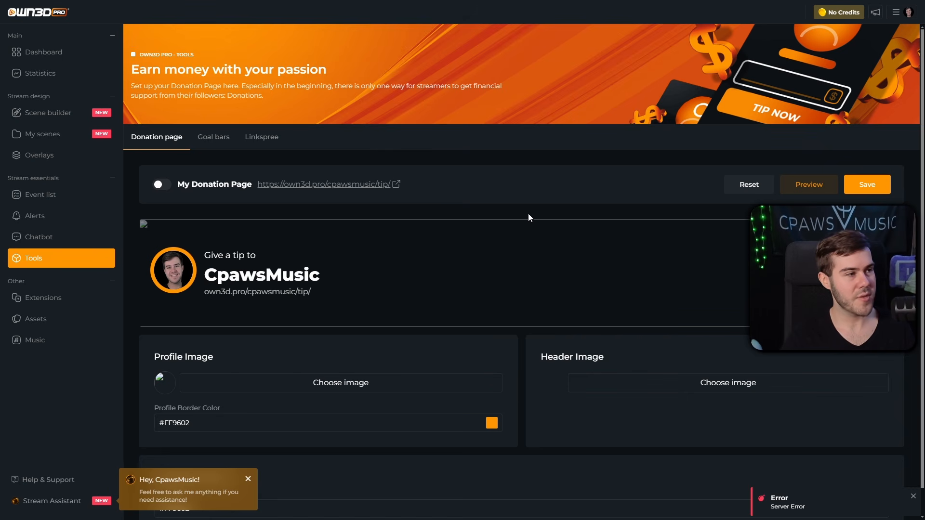
left_click(61, 141)
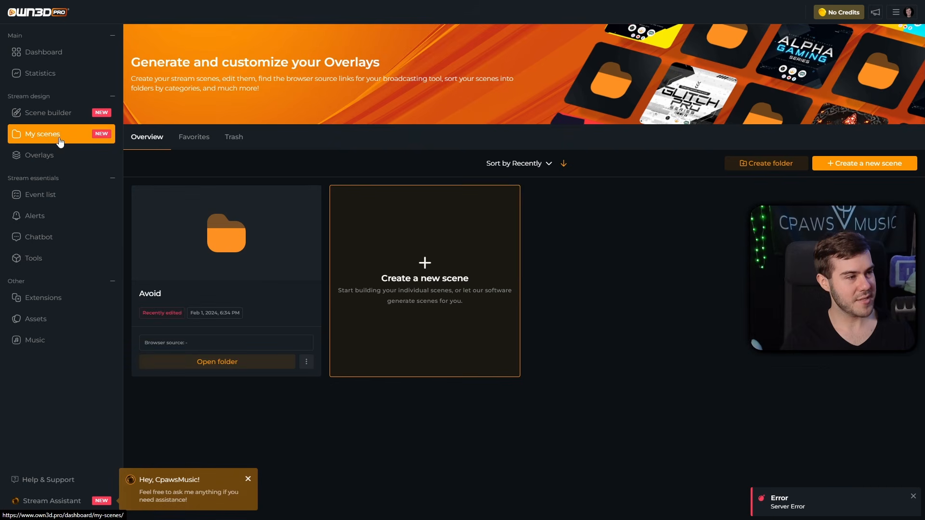
Step: Open the Avoid folder and its Talking Scene card in the scene builder
left_click(229, 255)
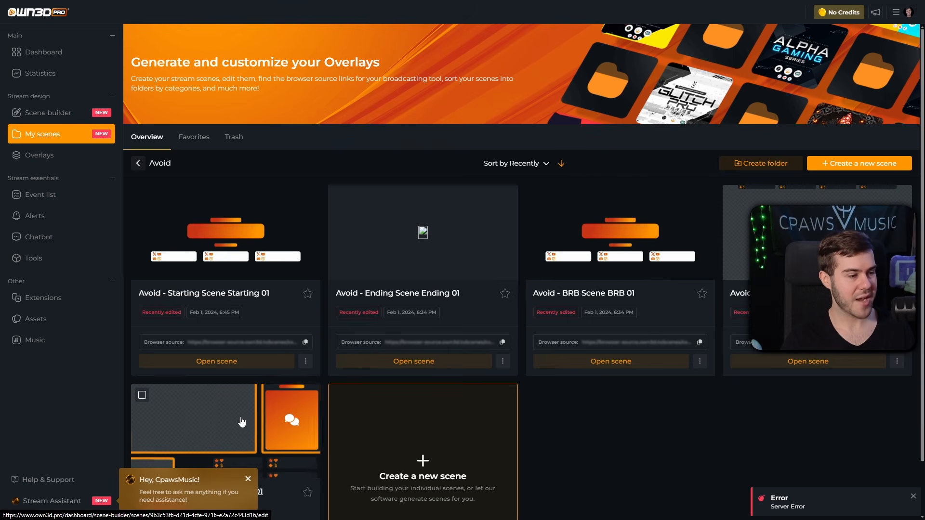
scroll(242, 422, "down", 2)
scroll(237, 380, "up", 2)
left_click(238, 391)
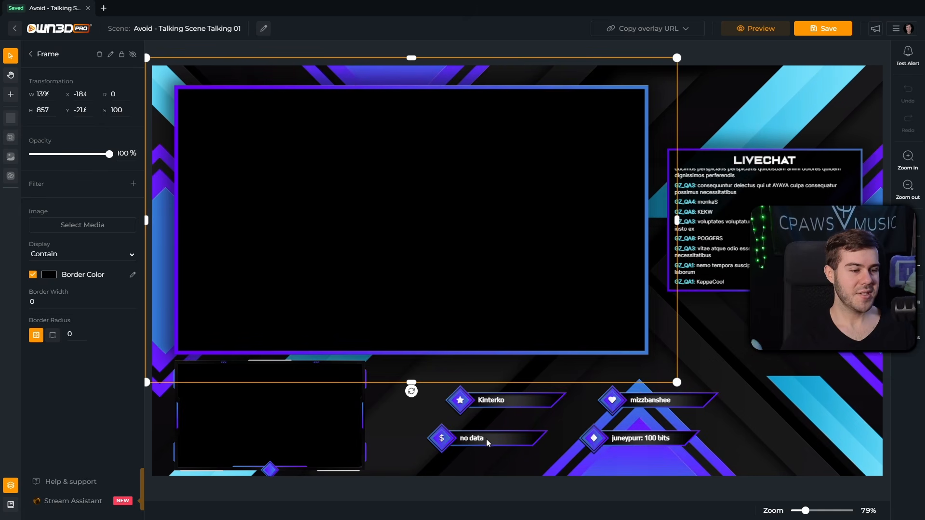
Step: Hide the donation widget and drag the juneypurr cheer widget into its spot
left_click(486, 440)
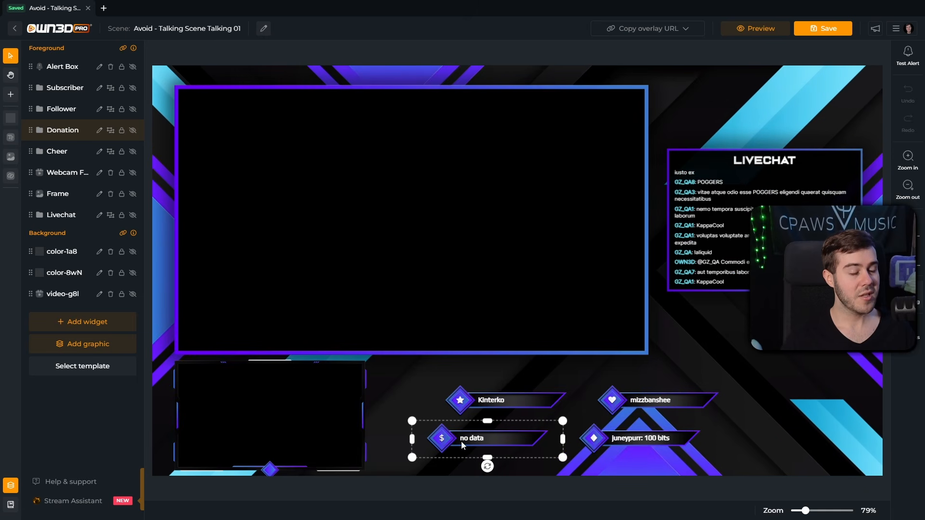
left_click(133, 131)
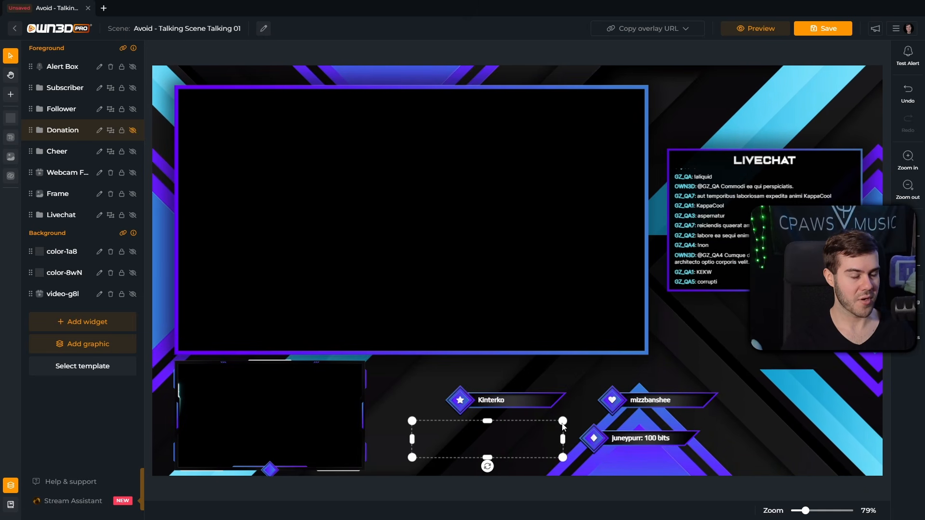
left_click_drag(641, 443, 593, 441)
left_click(449, 431)
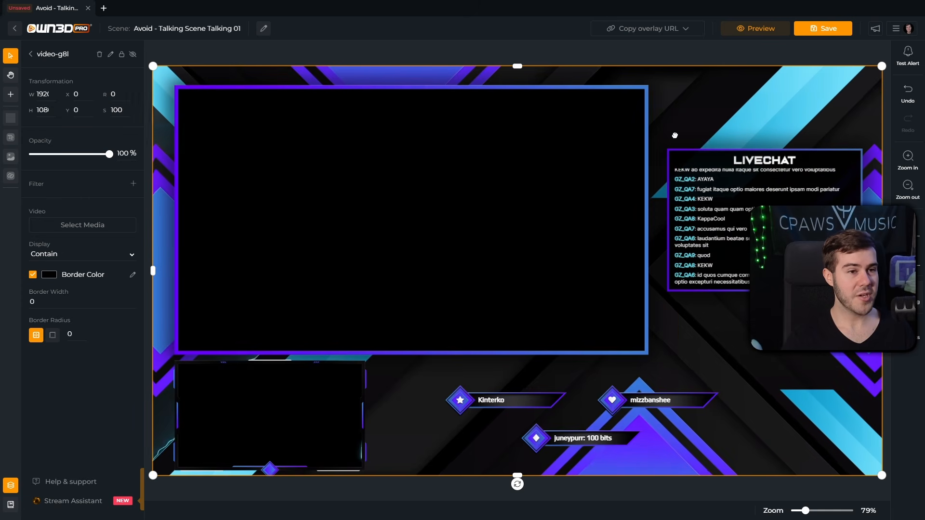
left_click(516, 54)
left_click(546, 52)
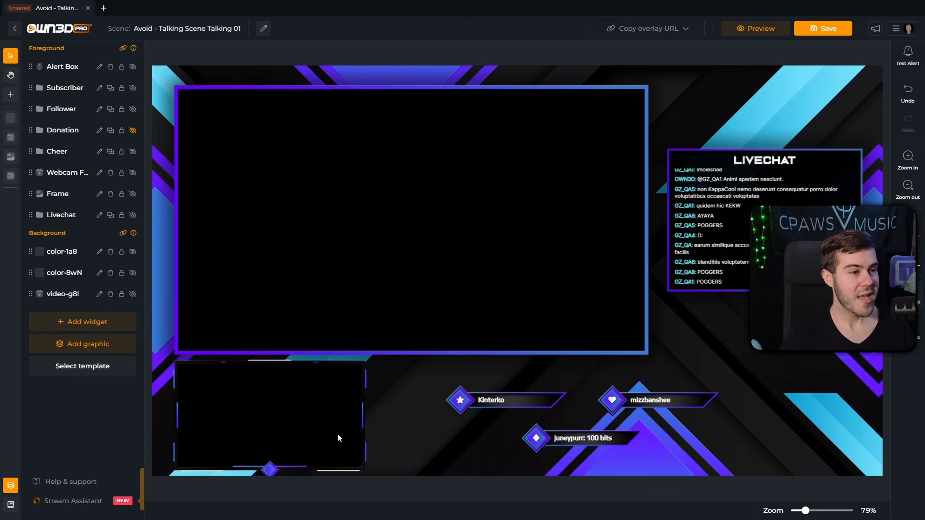
Step: Check the Alert Box and Frame layers, then save the Avoid Talking scene
left_click(593, 303)
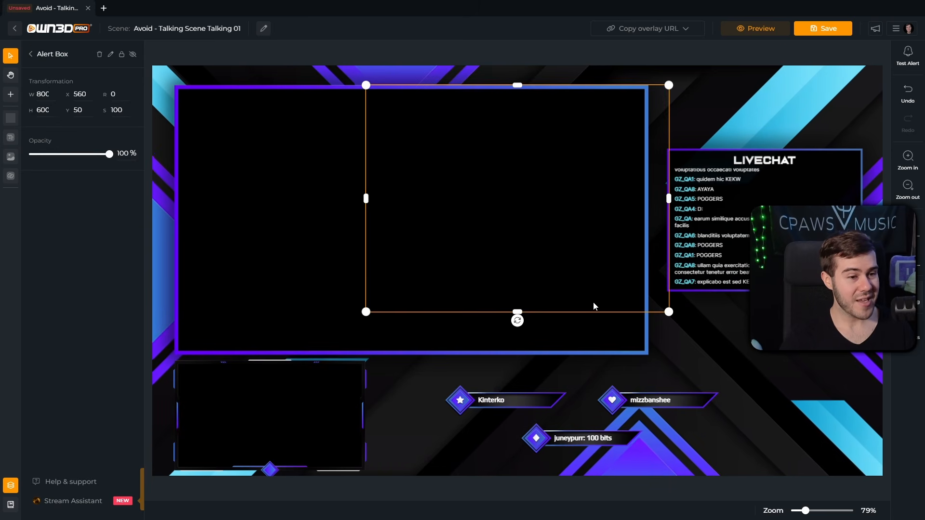
left_click(323, 121)
key("Escape")
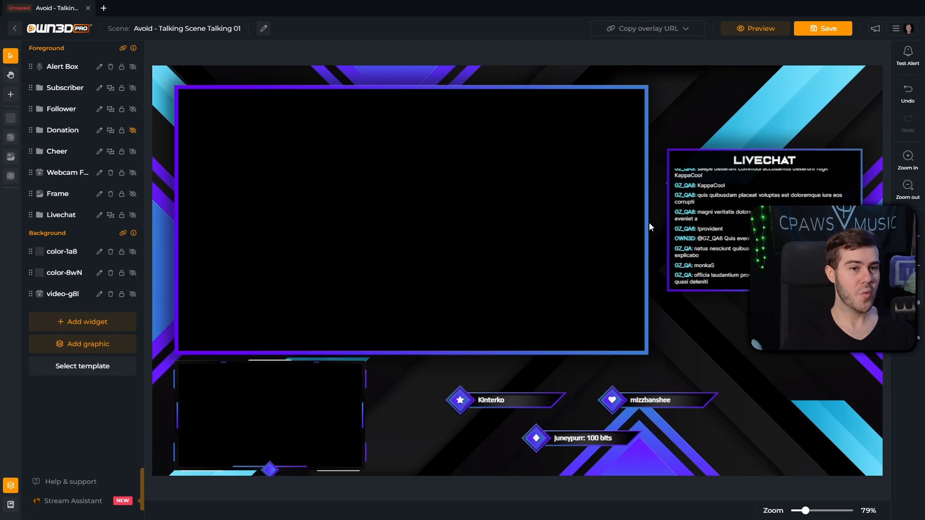
left_click(829, 33)
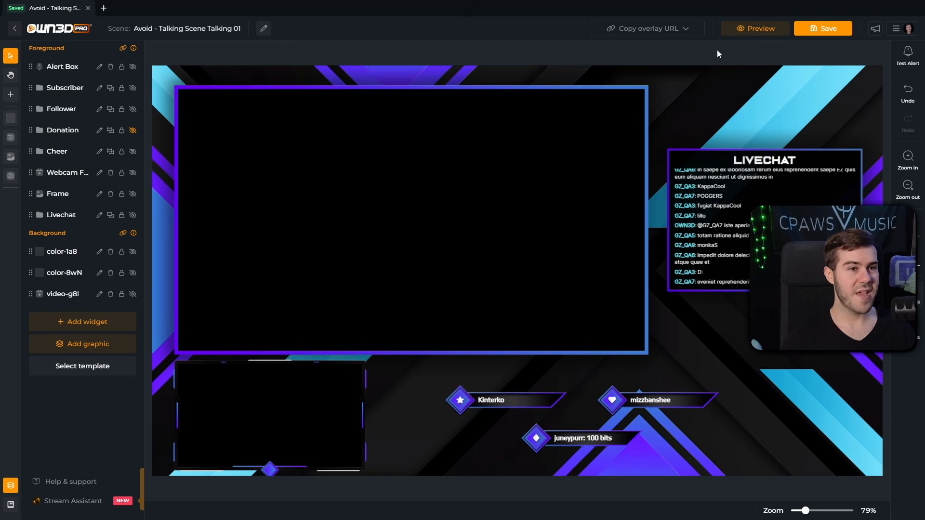
left_click(650, 31)
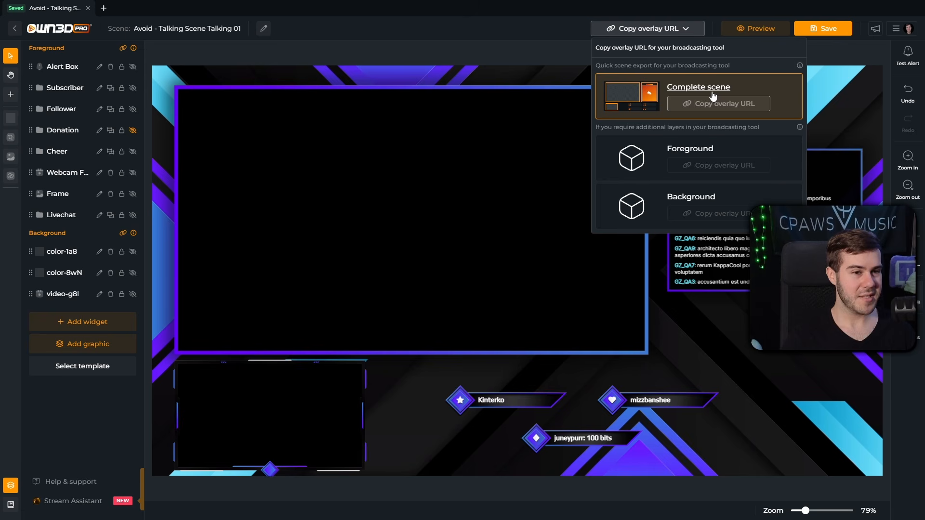
Step: Copy the Background layer's overlay URL for the Avoid Talking scene
left_click(708, 219)
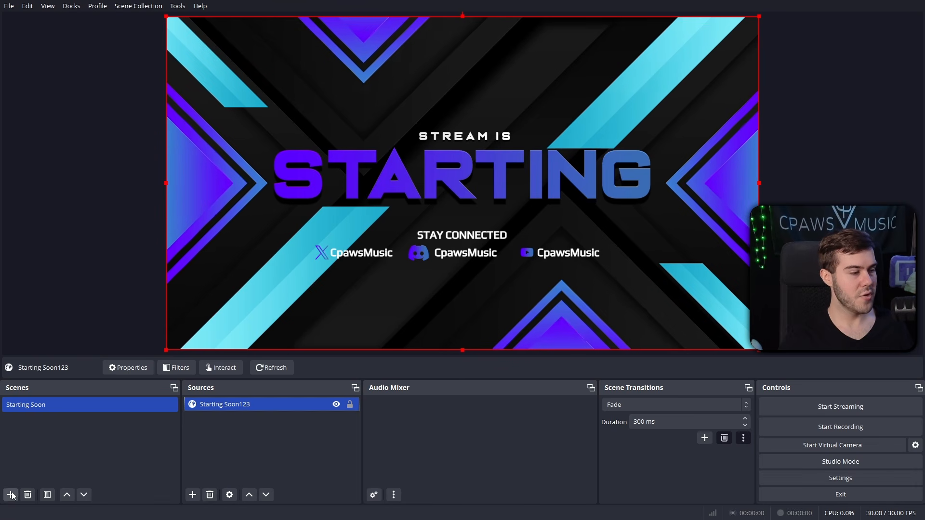
Step: Add a new scene named 'Gaming 1' to the Scenes list
right_click(27, 436)
left_click(114, 436)
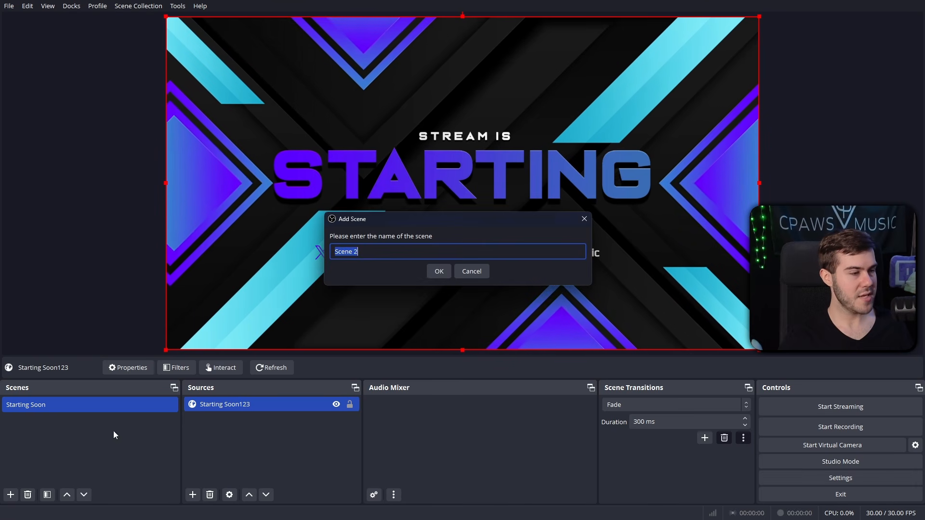
type("T")
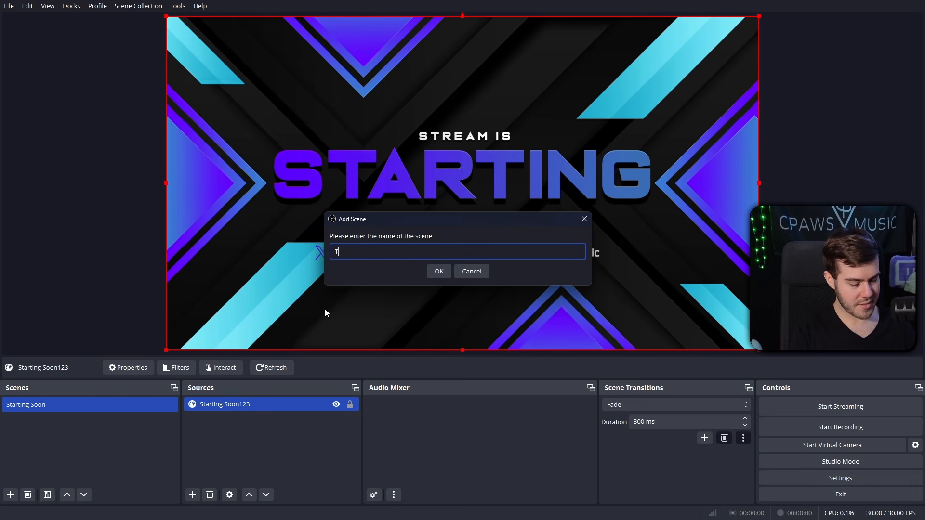
type("alking")
key("BackSpace")
key("BackSpace")
key("BackSpace")
key("BackSpace")
key("BackSpace")
key("BackSpace")
key("BackSpace")
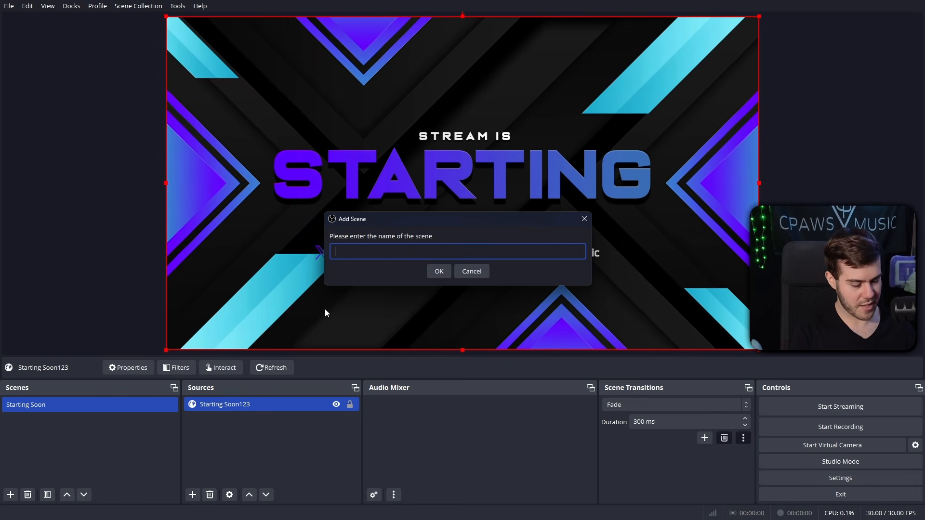
type("Gaming 1")
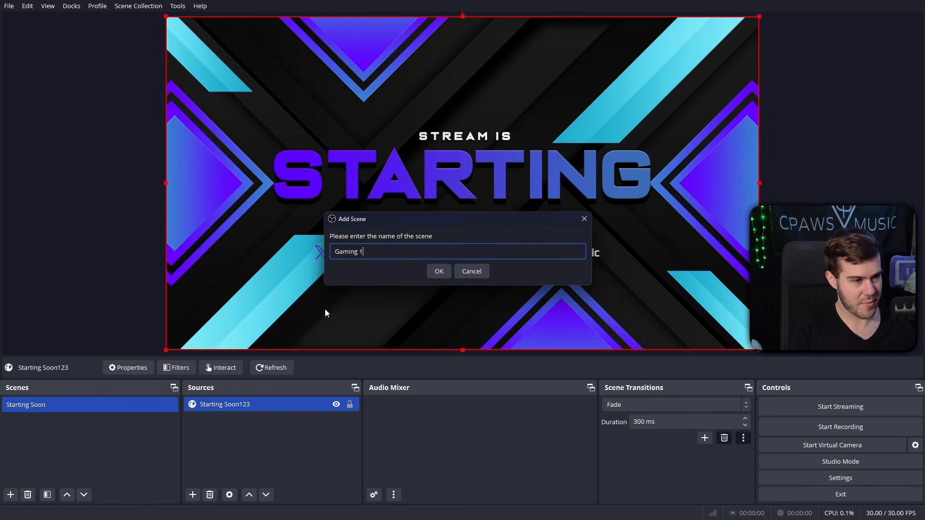
left_click(440, 271)
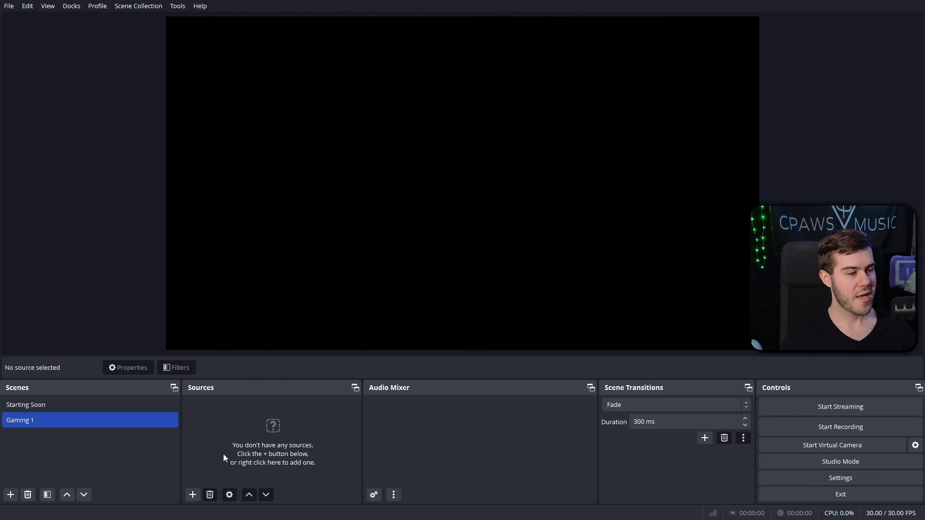
Step: Add a 1920×1080 browser source named 'Gaming Background' showing the overlay background URL
left_click(193, 494)
left_click(238, 308)
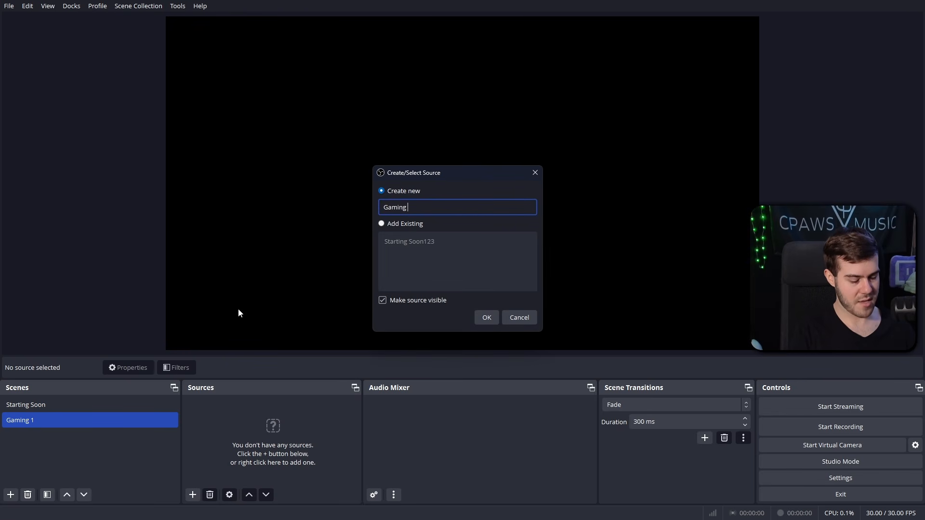
type("ground")
key("Return")
left_click(391, 273)
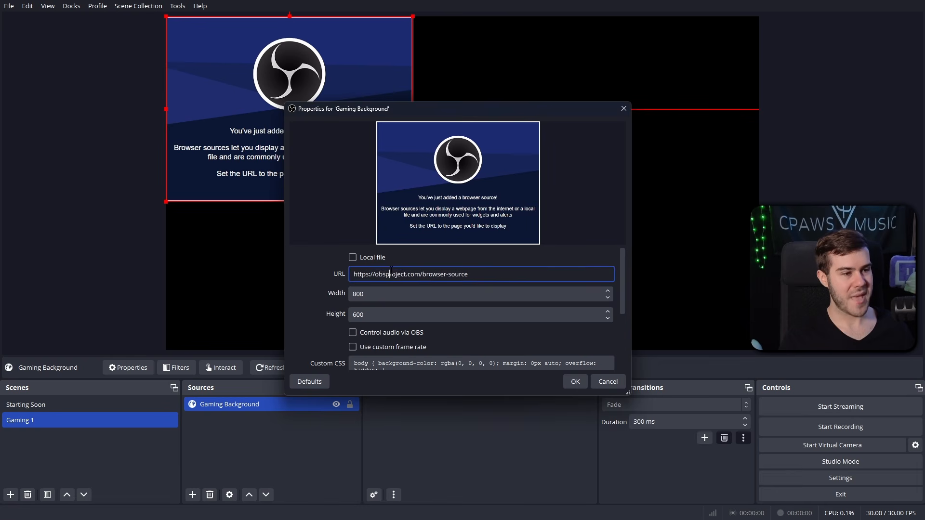
double_click(399, 294)
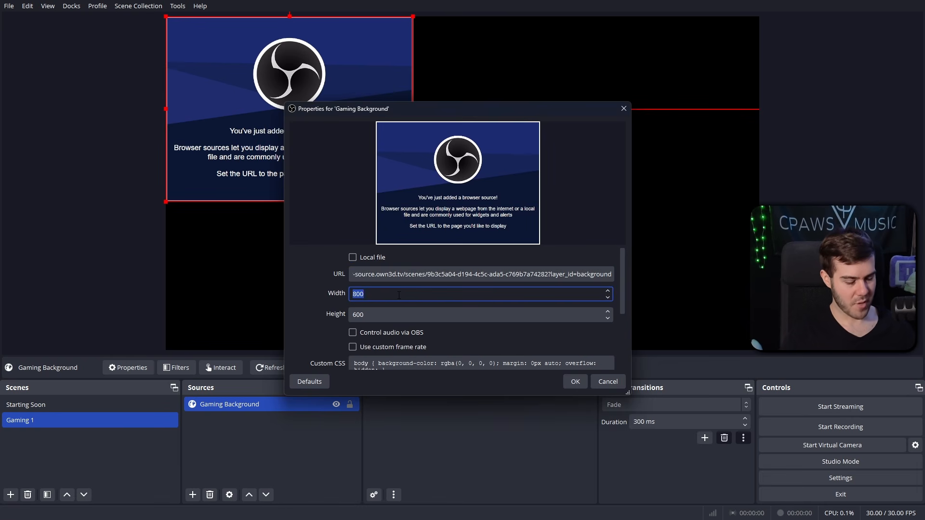
type("1920")
key("Tab")
type("1")
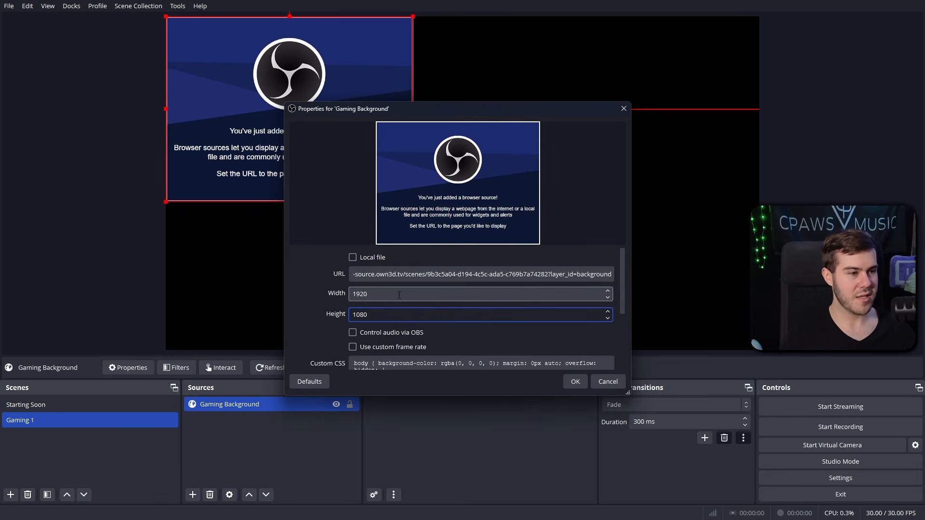
left_click(565, 381)
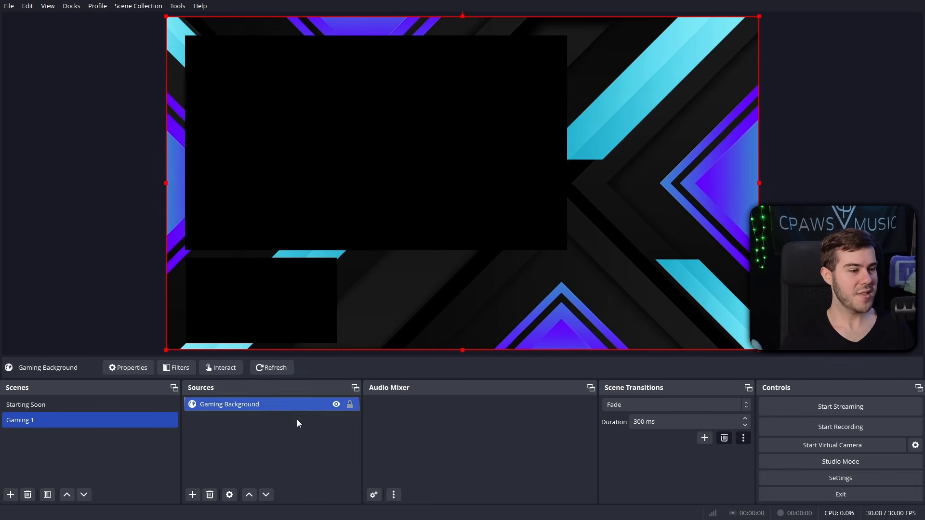
Step: Add a video capture device source for the webcam using the Integrated Camera
left_click(192, 494)
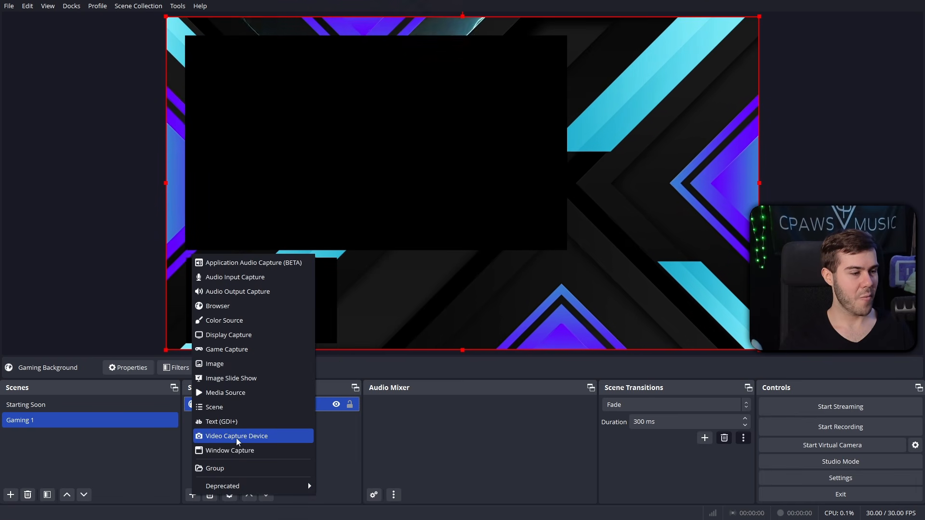
left_click(222, 436)
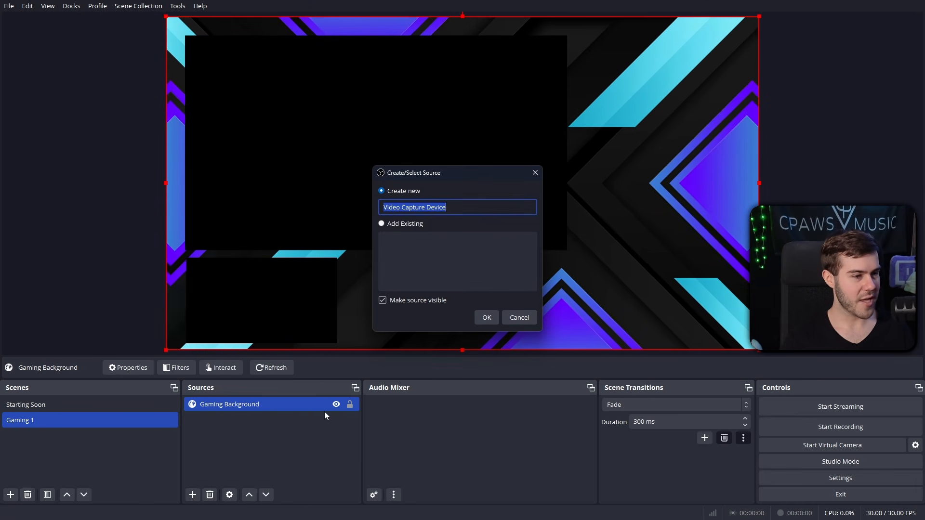
type("WEbcam12312312312")
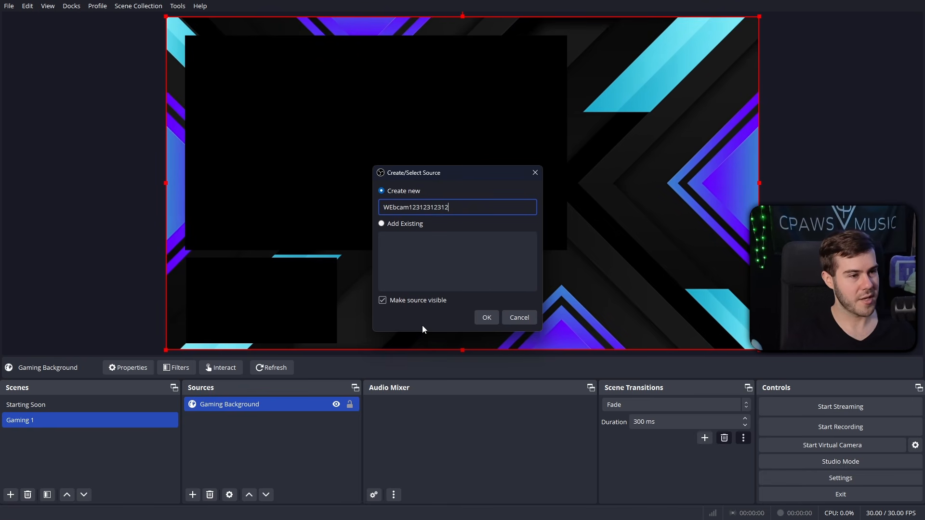
left_click(488, 318)
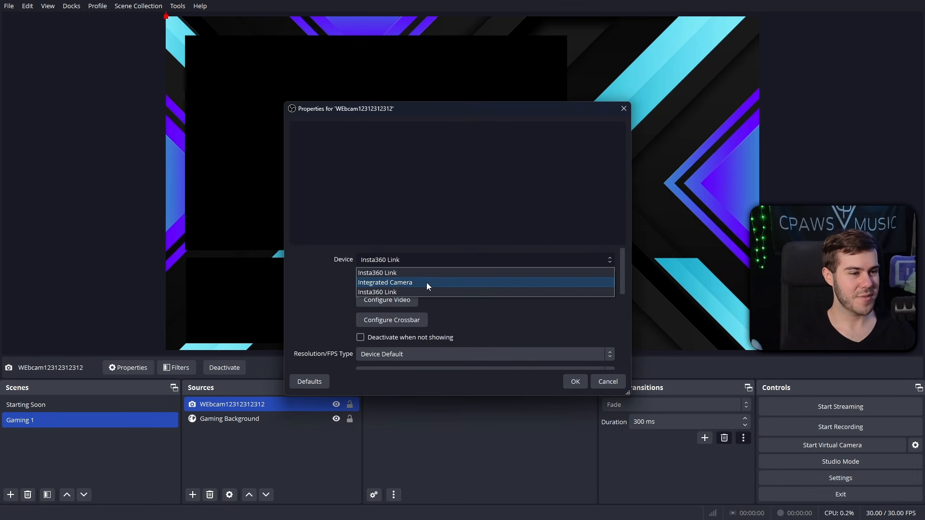
left_click(426, 282)
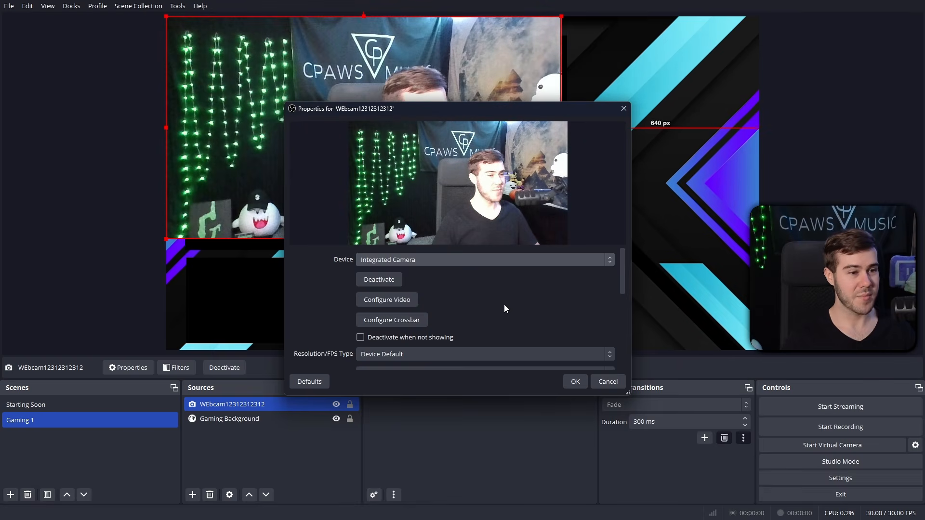
left_click(576, 382)
Step: Shrink and move the webcam feed to fill the overlay's lower-left box
left_click_drag(167, 17, 429, 165)
left_click_drag(495, 210, 250, 304)
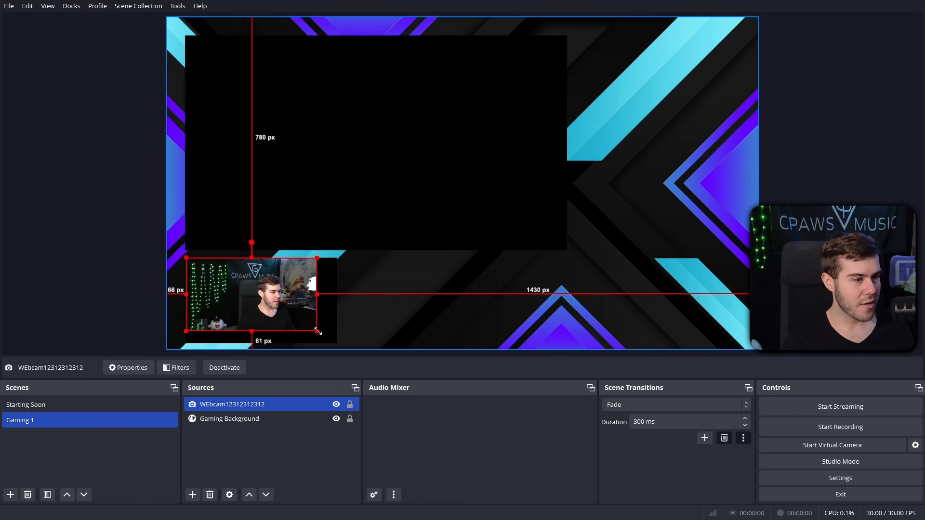
mouse_move(318, 331)
left_mouse_down()
mouse_move(333, 344)
mouse_move(318, 322)
left_mouse_up()
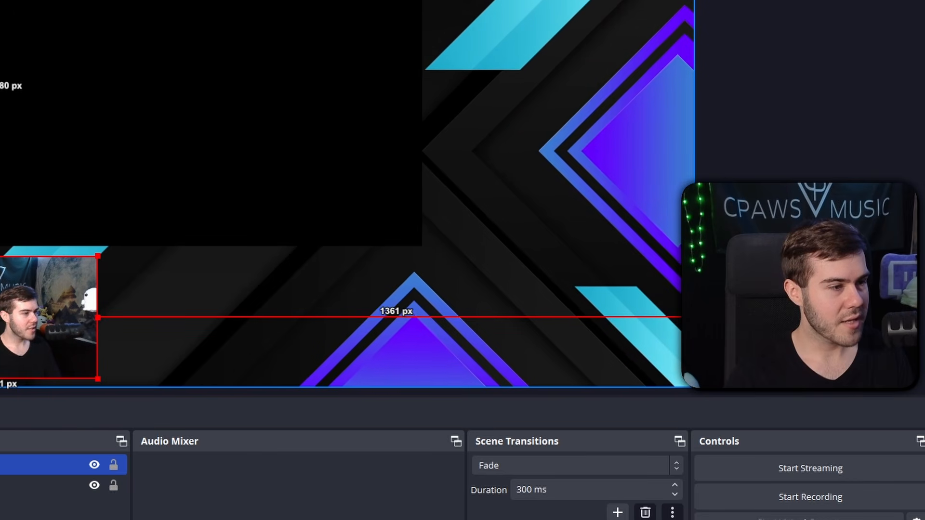
left_click(282, 318)
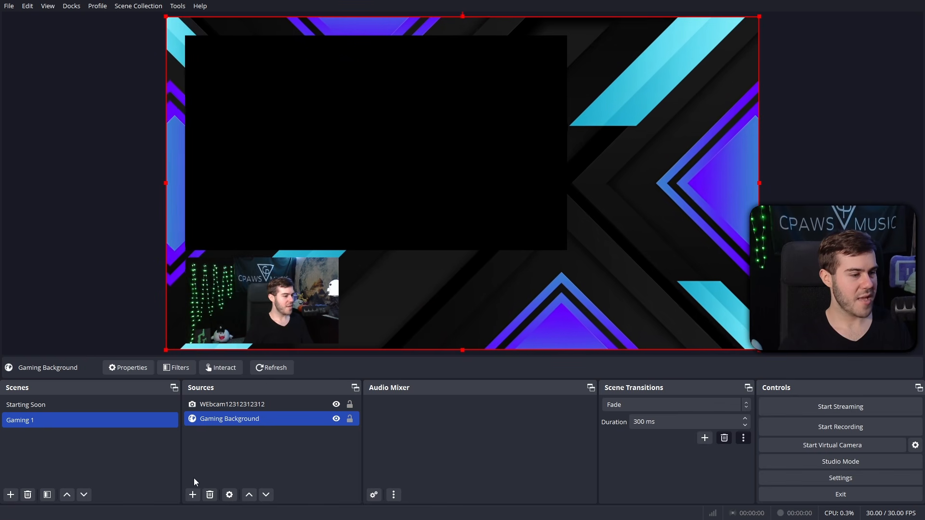
Step: Add a Display Capture source of the desktop with default settings
left_click(193, 495)
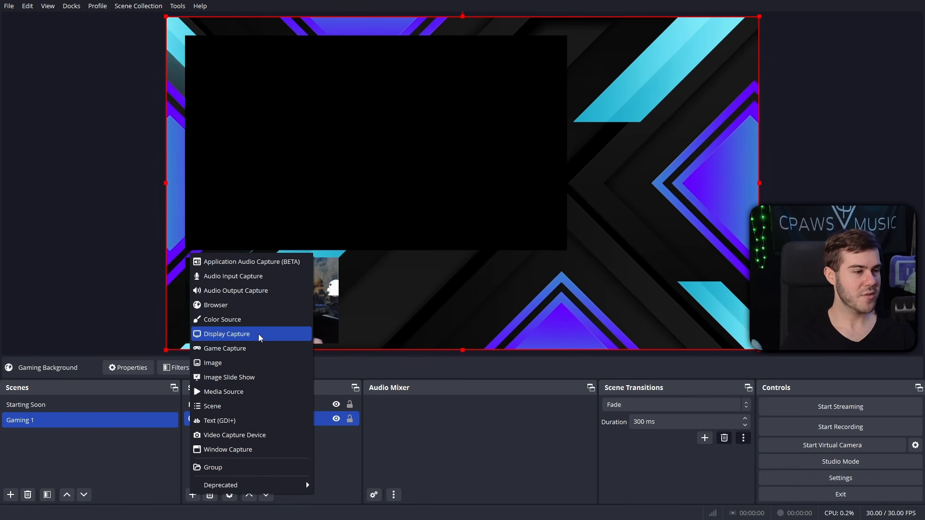
left_click(258, 334)
left_click(485, 317)
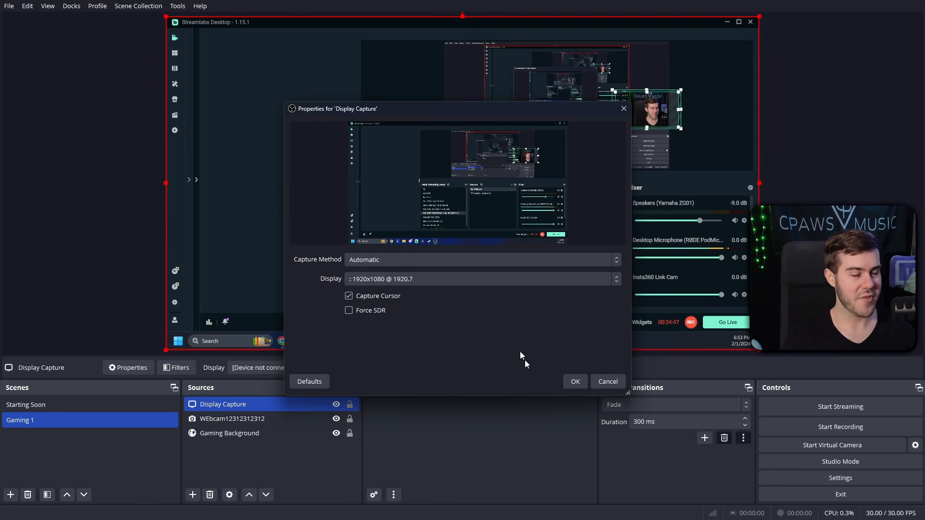
left_click(581, 384)
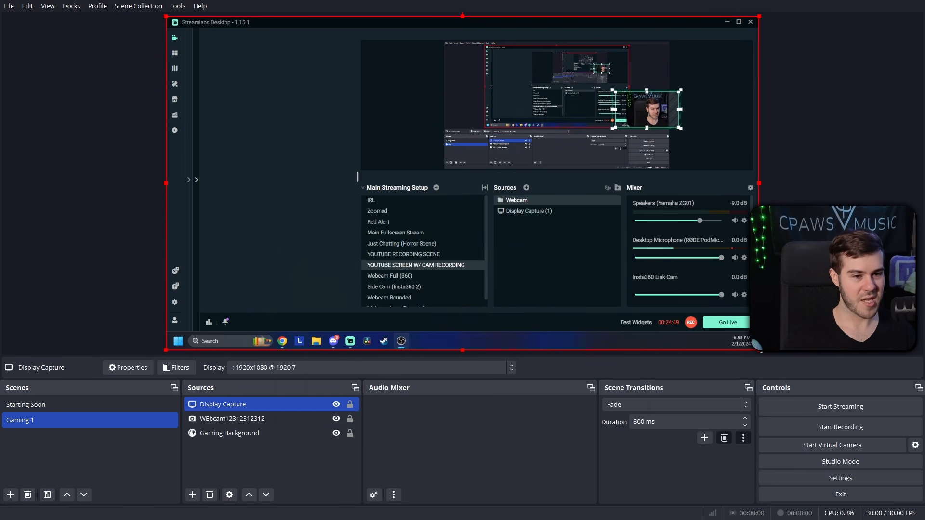
Step: Fit the display capture into the large frame, then copy OWN3D's Foreground overlay URL
left_click_drag(759, 350, 485, 195)
left_click_drag(401, 148, 417, 169)
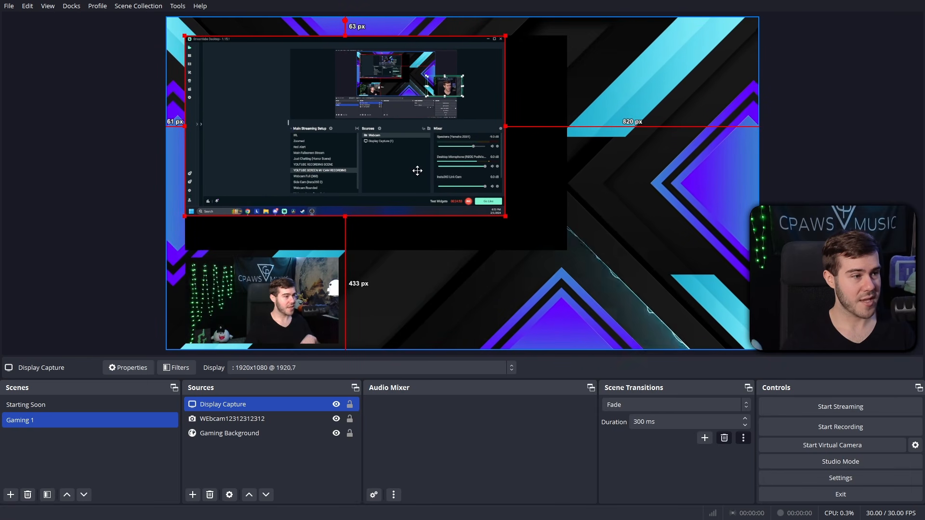
left_click_drag(505, 216, 556, 252)
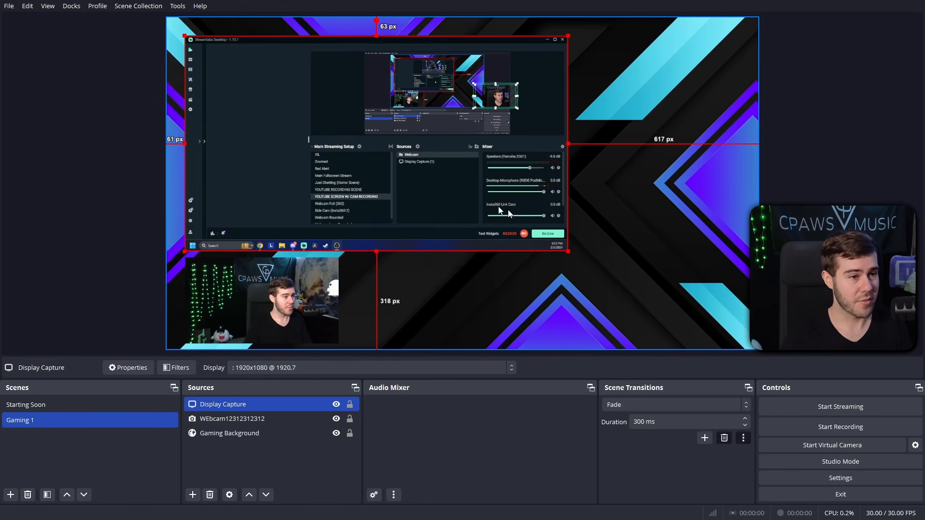
left_click(627, 231)
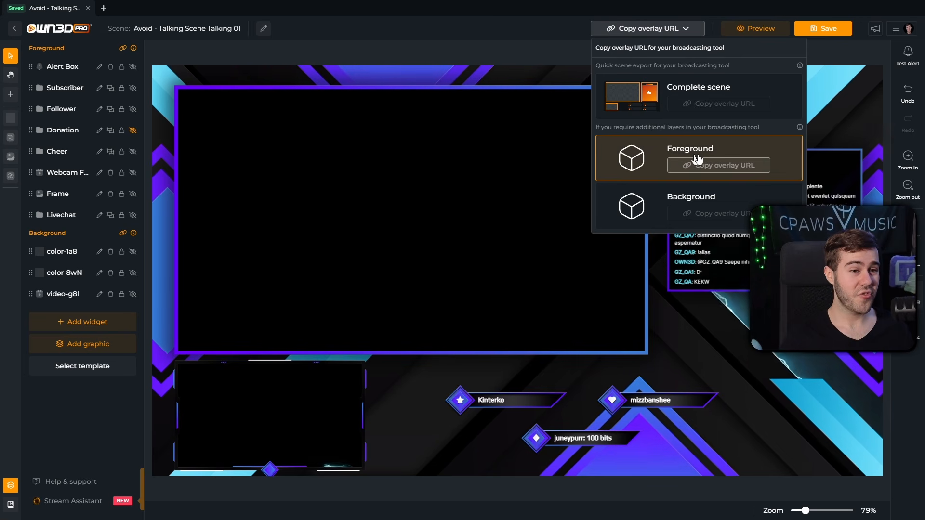
left_click(707, 167)
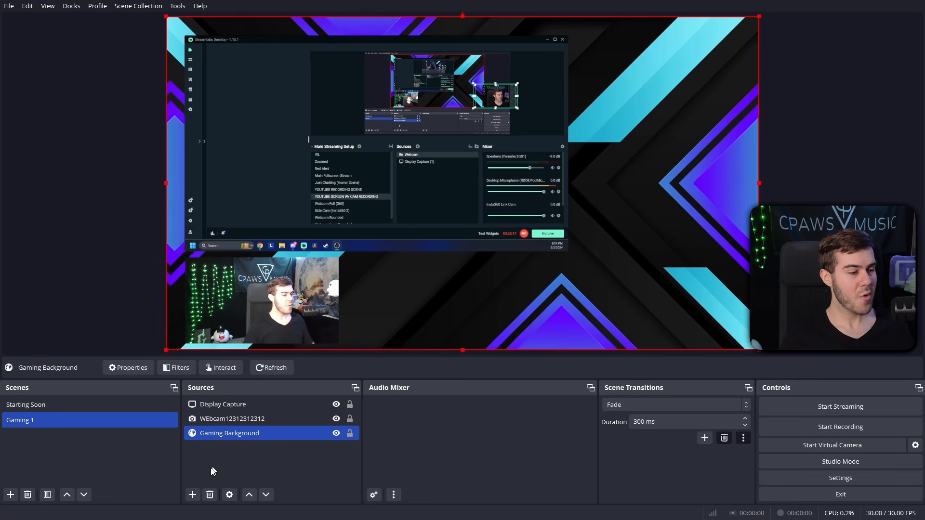
Step: Add a 1920×1080 'Gaming Foreground' browser source with the pasted OWN3D Foreground URL
left_click(192, 494)
left_click(237, 307)
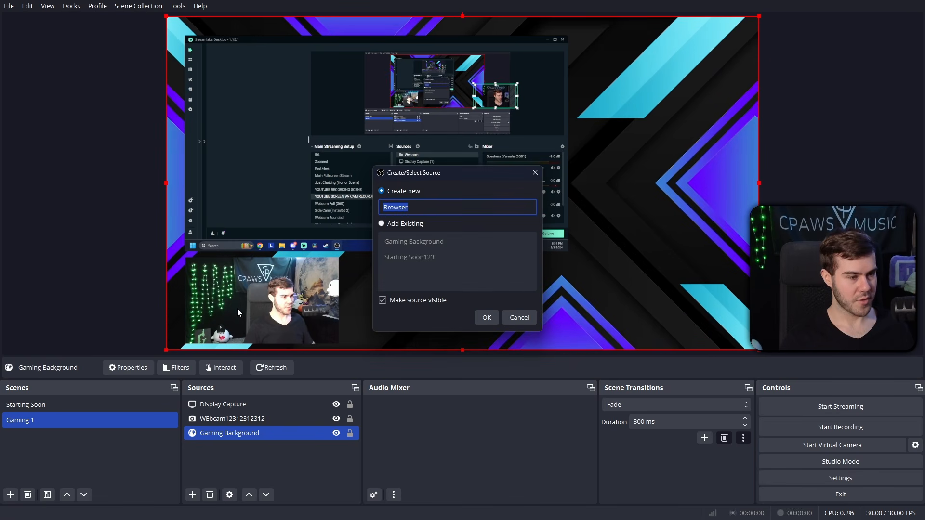
type("Gaming Foreground")
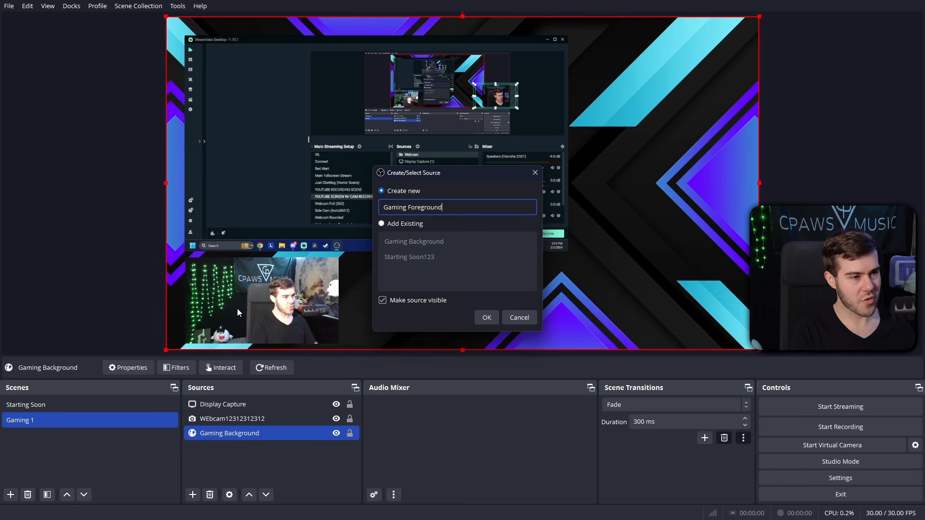
left_click(488, 318)
triple_click(476, 279)
key("ctrl+v")
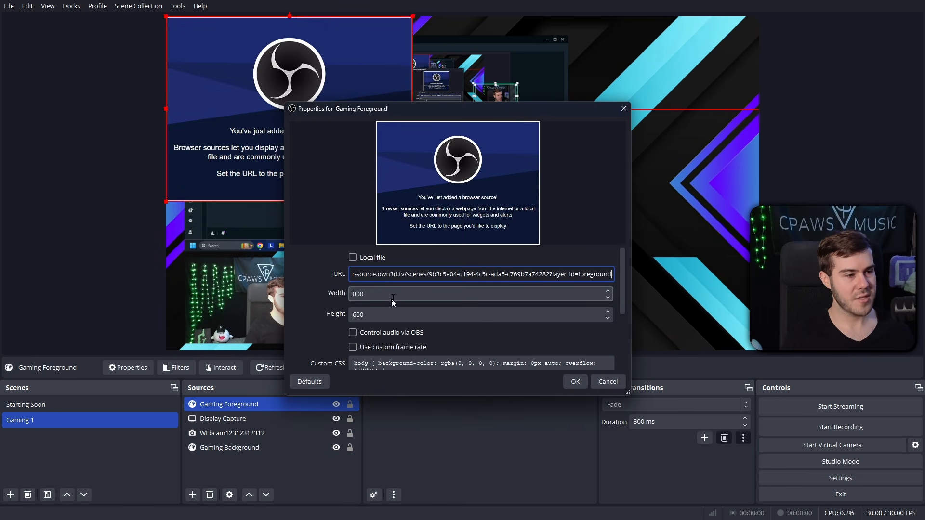
double_click(394, 295)
type("1920")
key("Tab")
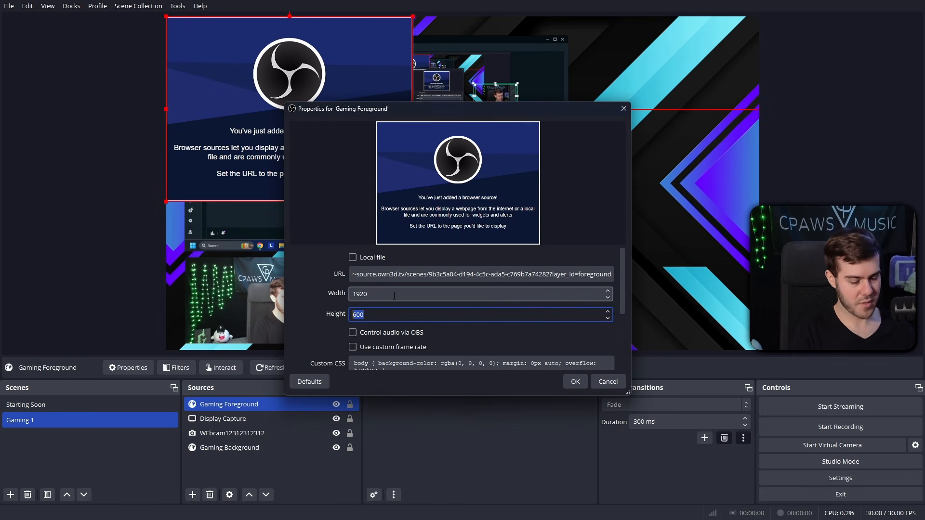
type("1080")
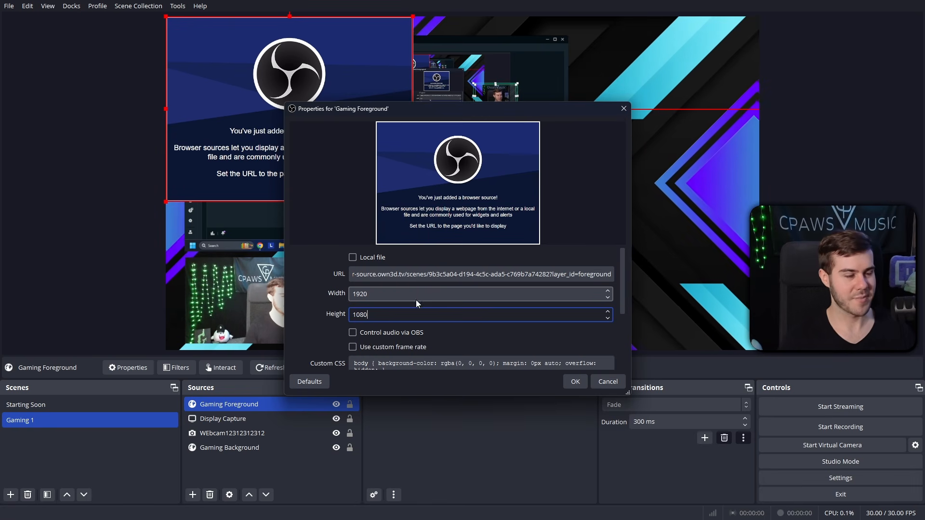
left_click(581, 383)
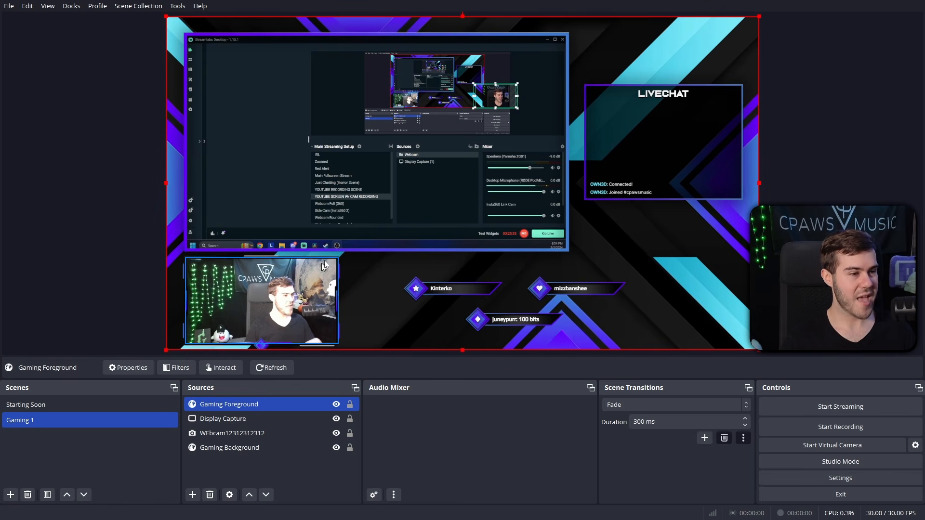
left_click(270, 368)
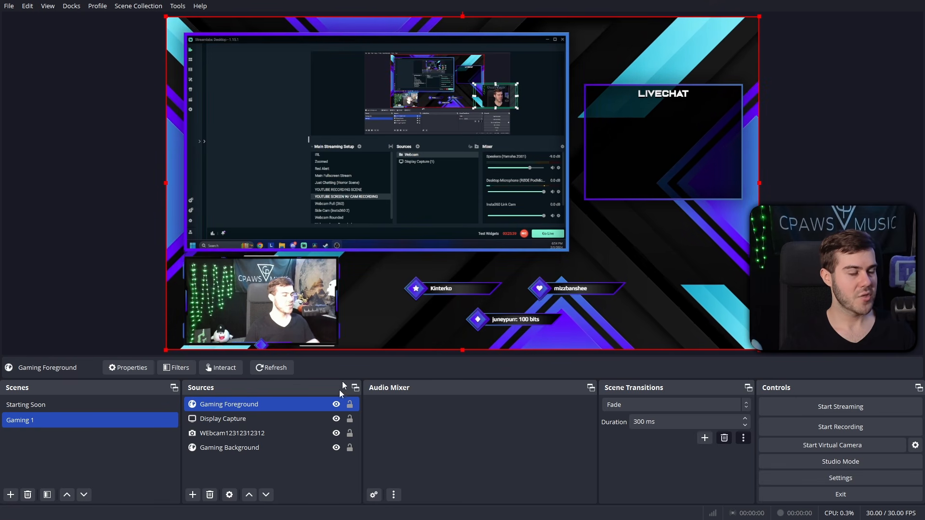
Step: Try moving Gaming Foreground lower in the source order, then return it to the top
left_click(251, 423, "ctrl")
left_click(251, 421)
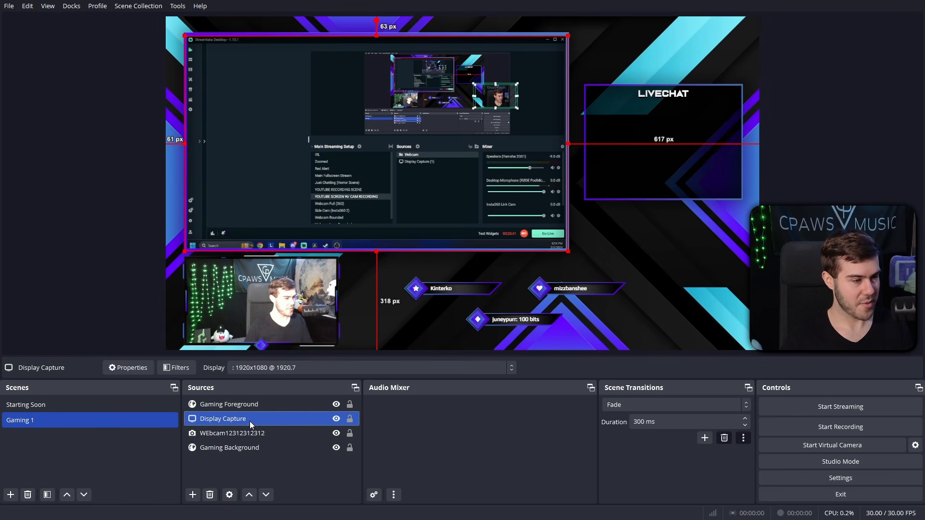
left_click(283, 312)
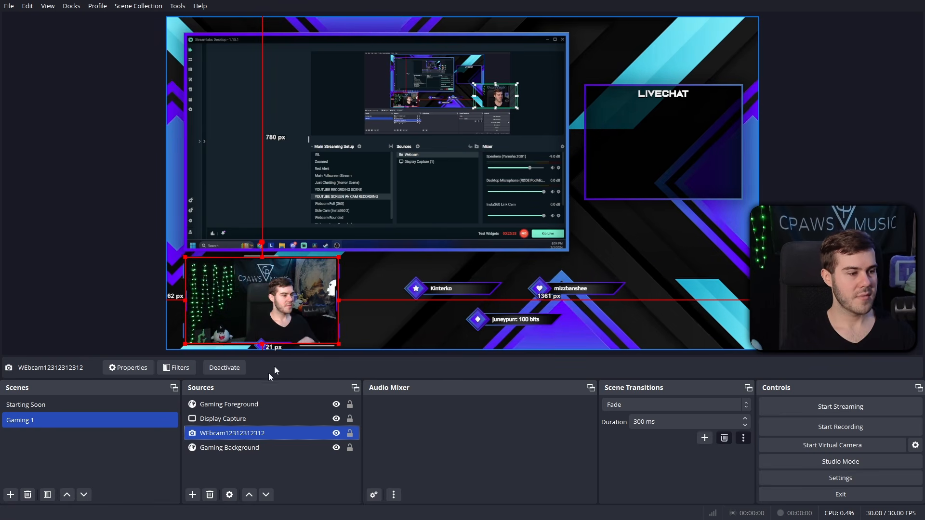
left_click(266, 418, "ctrl")
left_click(219, 405)
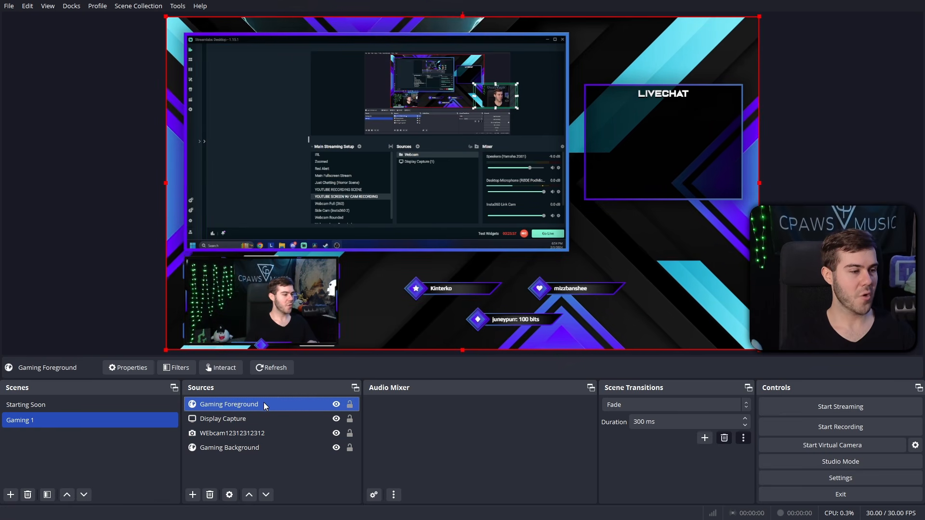
left_click(247, 448)
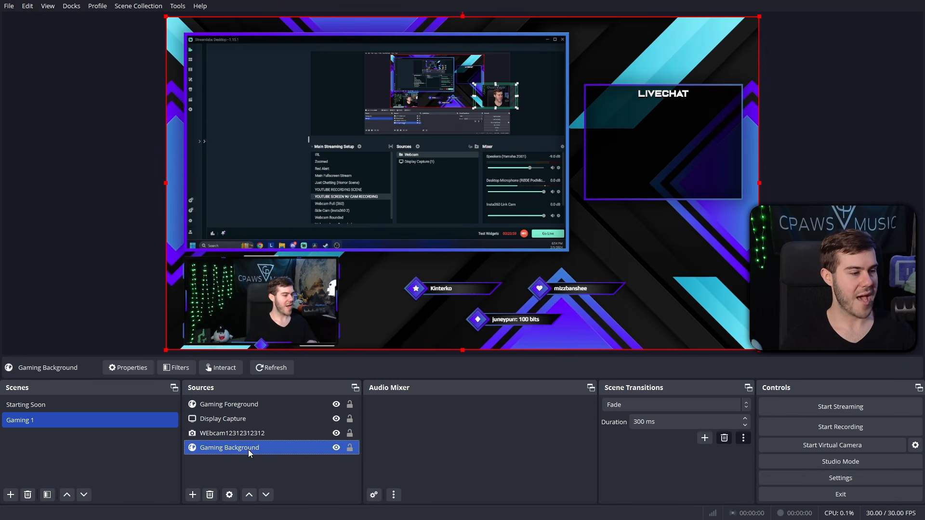
left_click(256, 420, "ctrl")
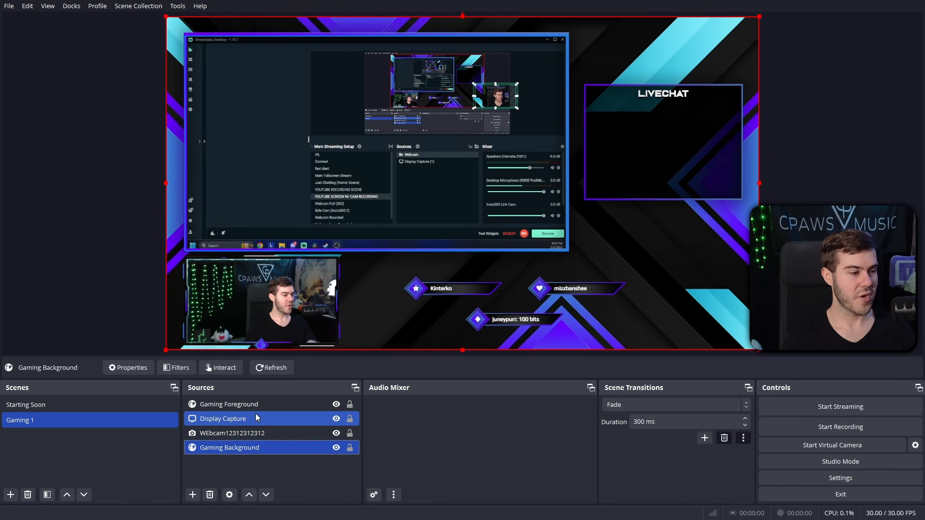
left_click(235, 405)
mouse_move(256, 410)
left_mouse_down()
mouse_move(256, 455)
mouse_move(259, 426)
left_mouse_up()
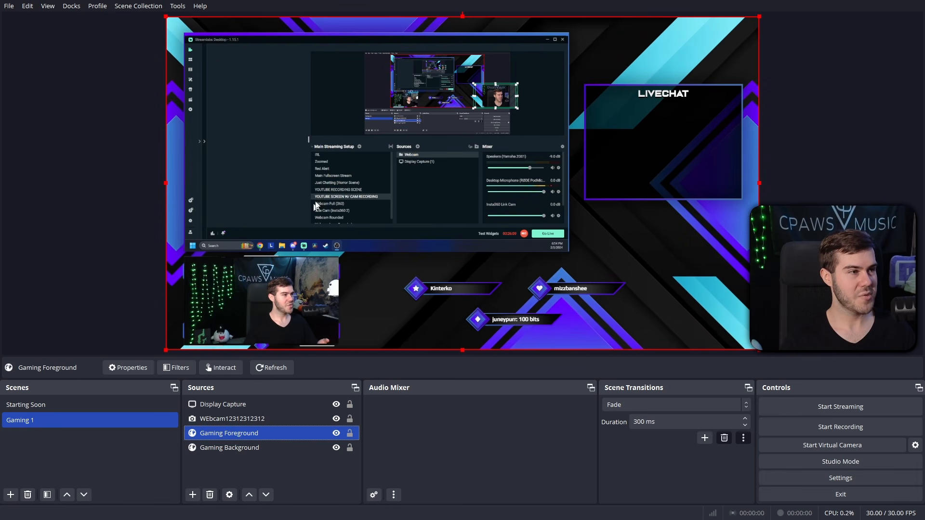
left_click_drag(254, 404, 252, 401)
left_click(238, 451, "ctrl")
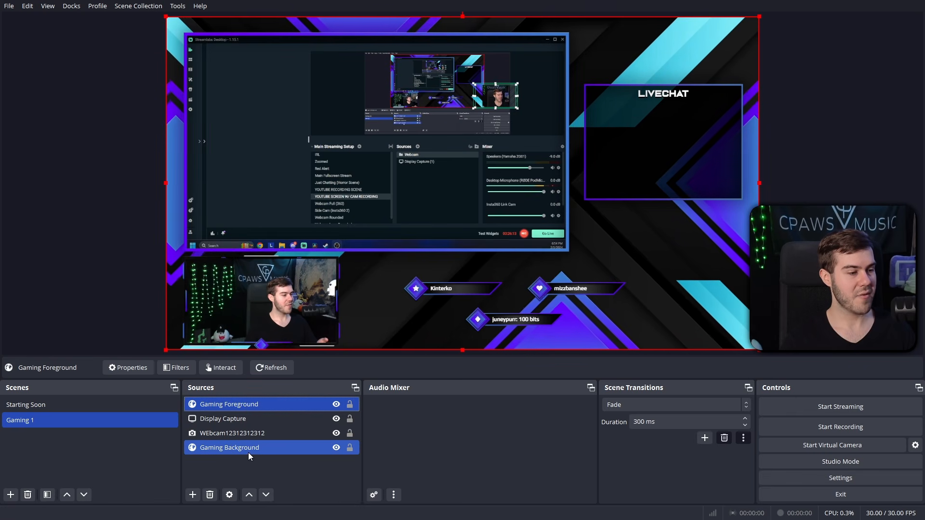
left_click(229, 434)
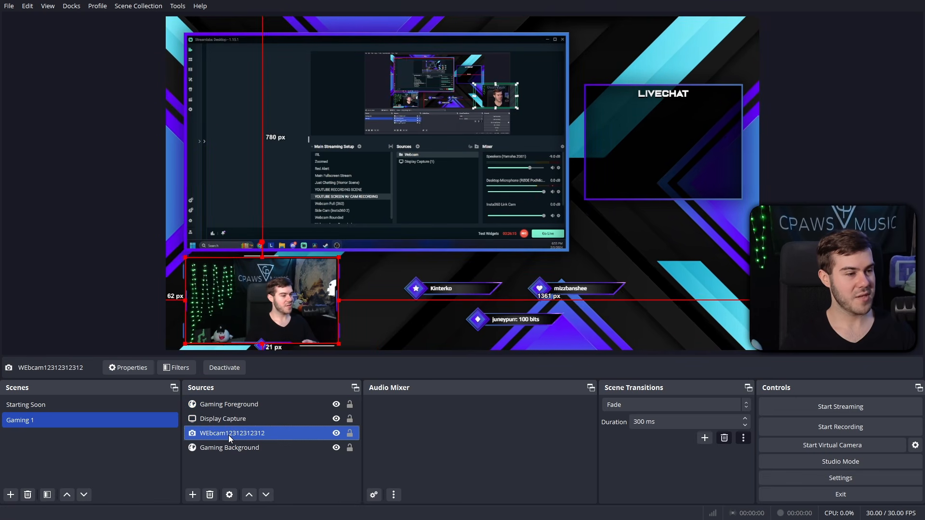
left_click(230, 418)
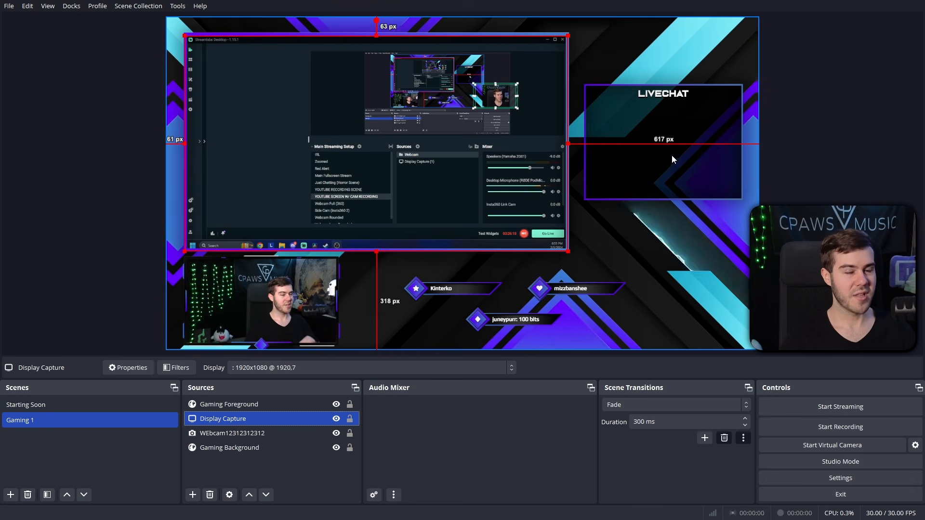
Step: Send the chat message 'hi youtube' in the captured streaming app to test LIVECHAT
left_click(205, 142)
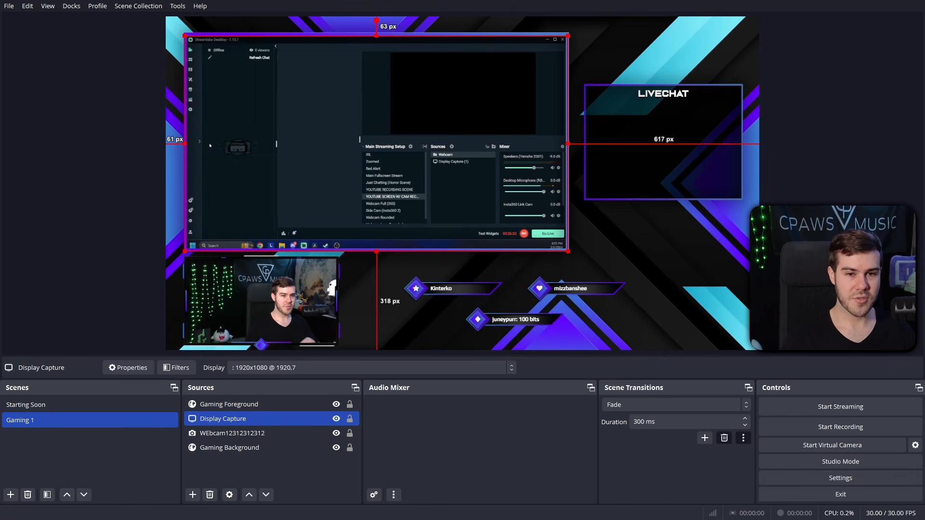
left_click(228, 218)
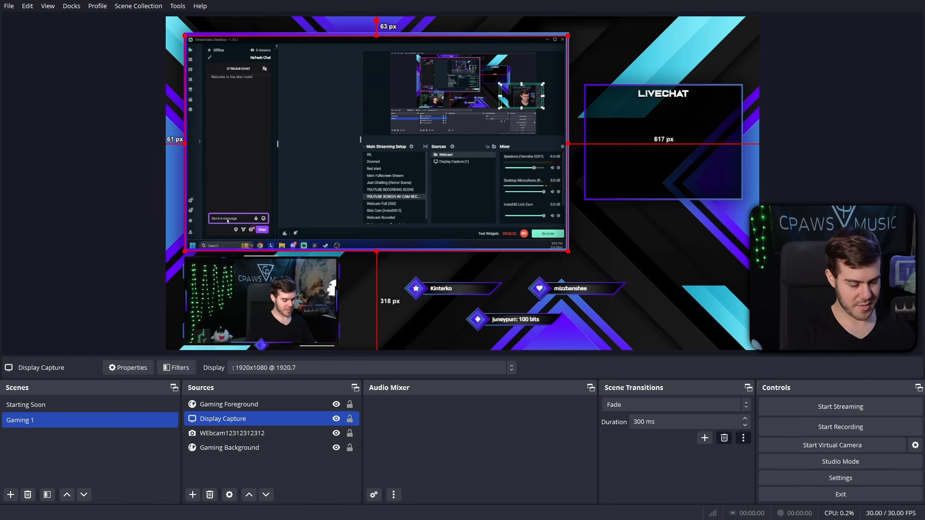
left_click(228, 219)
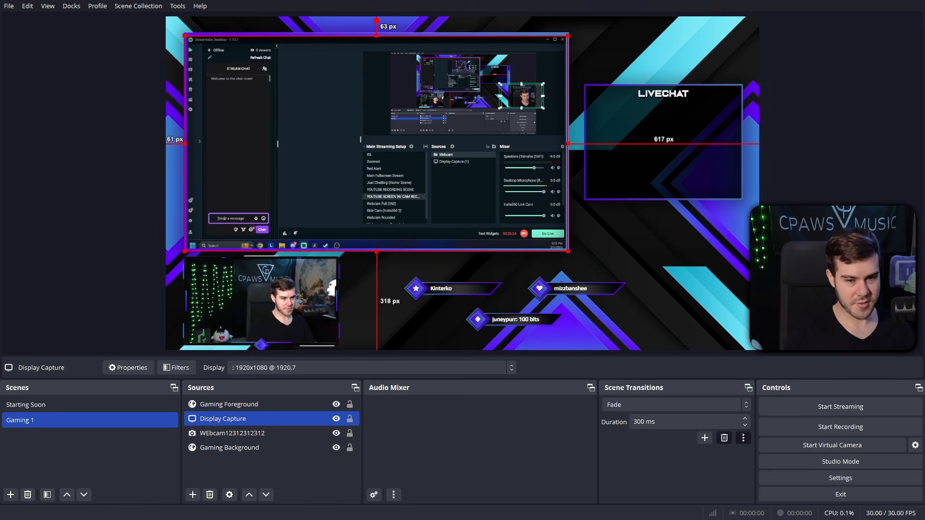
type("hi youtube")
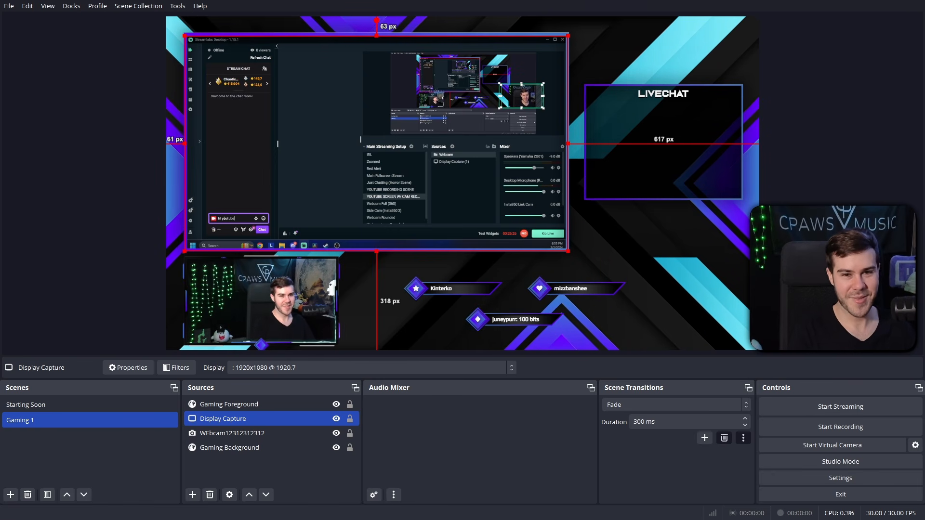
key("Return")
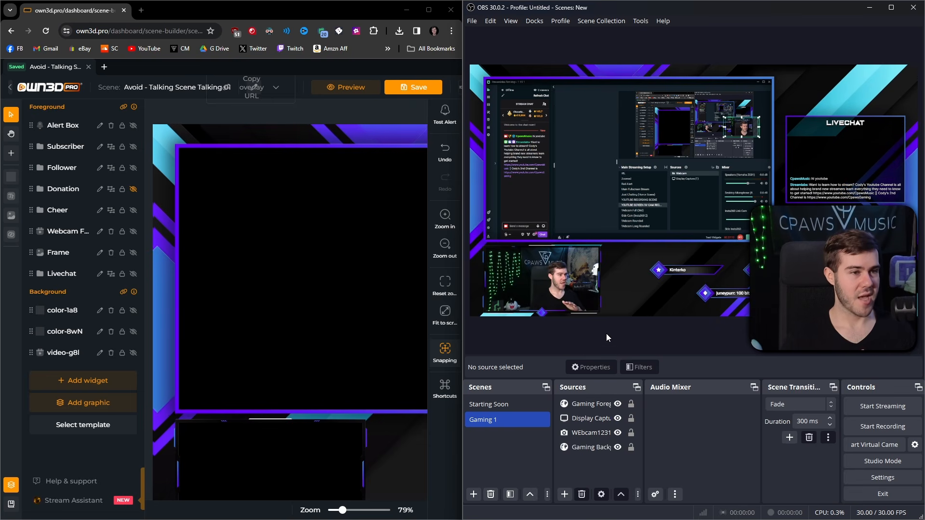
Step: Fire a Twitch Follow test alert from OWN3D Pro's Test Alert menu
left_click(445, 117)
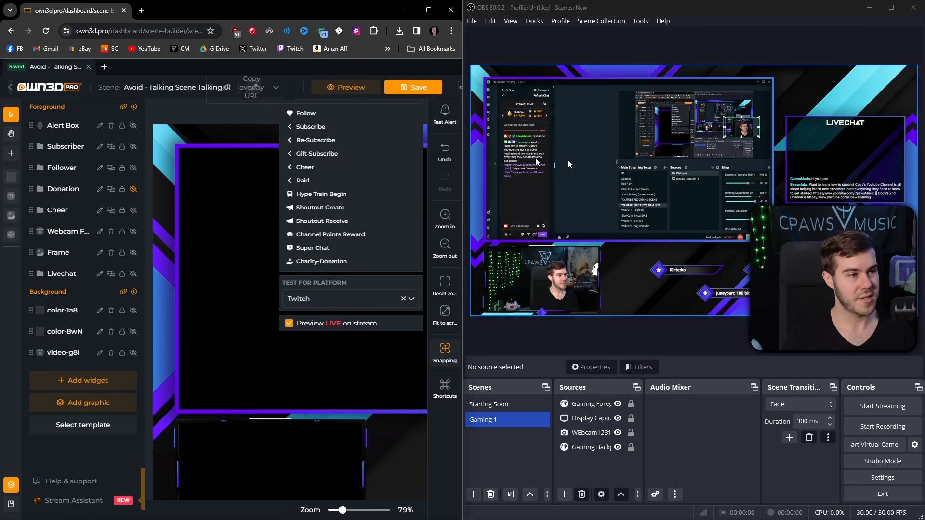
left_click(334, 114)
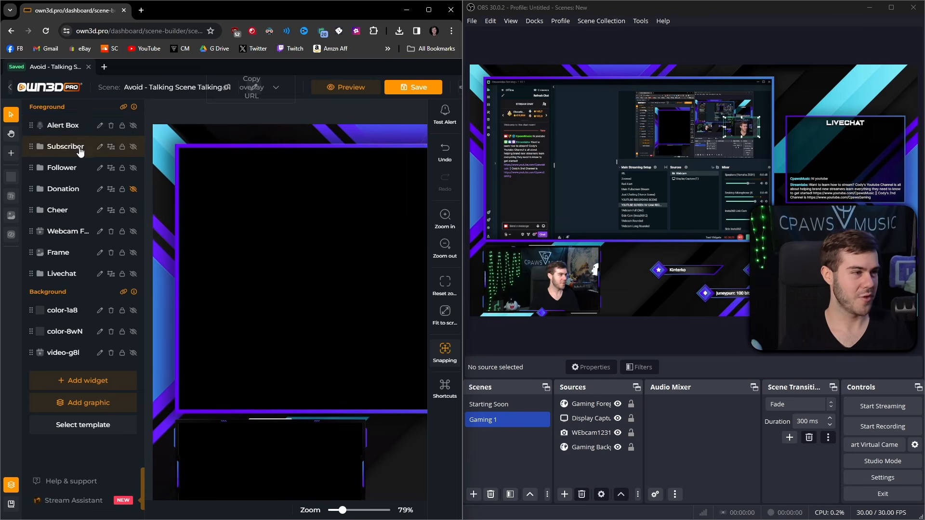
Step: Replace the old Alert Box layer with a new live Alert Box widget from an alert set
left_click(71, 126)
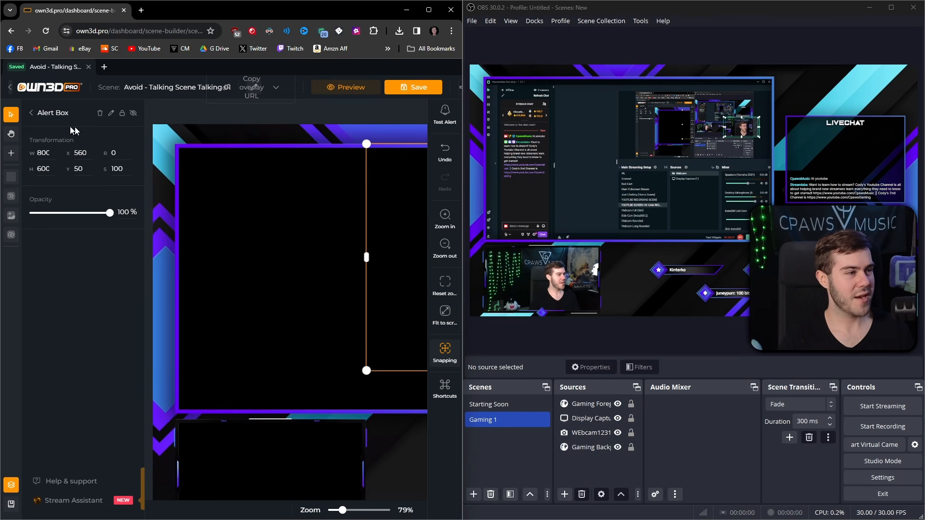
left_click(99, 113)
left_click(95, 367)
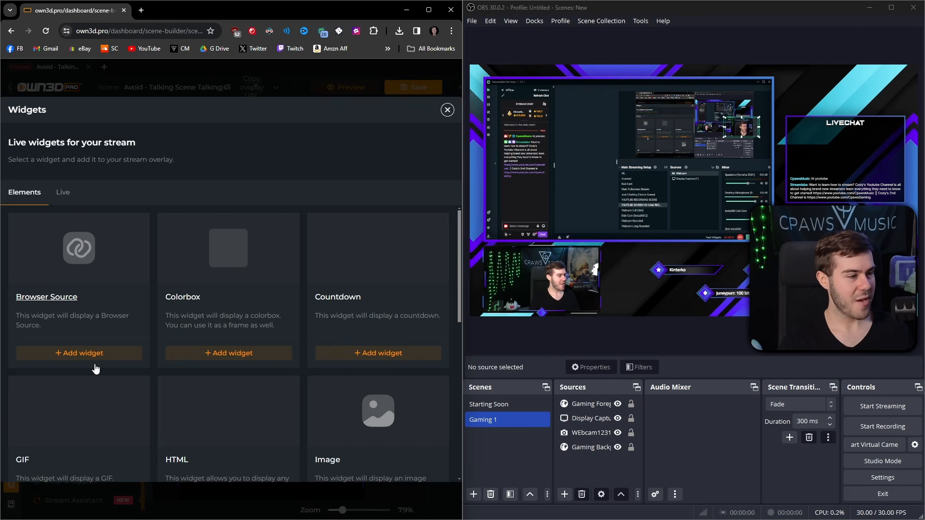
left_click(63, 195)
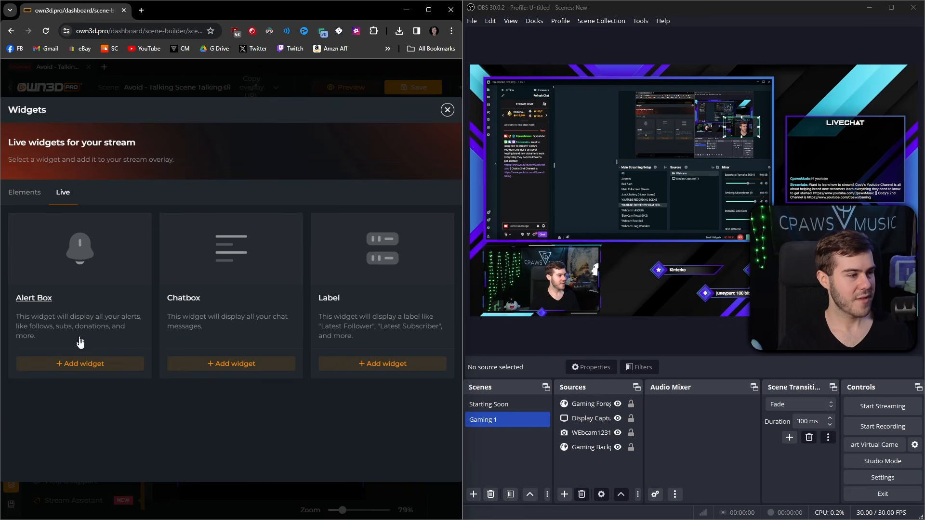
left_click(80, 363)
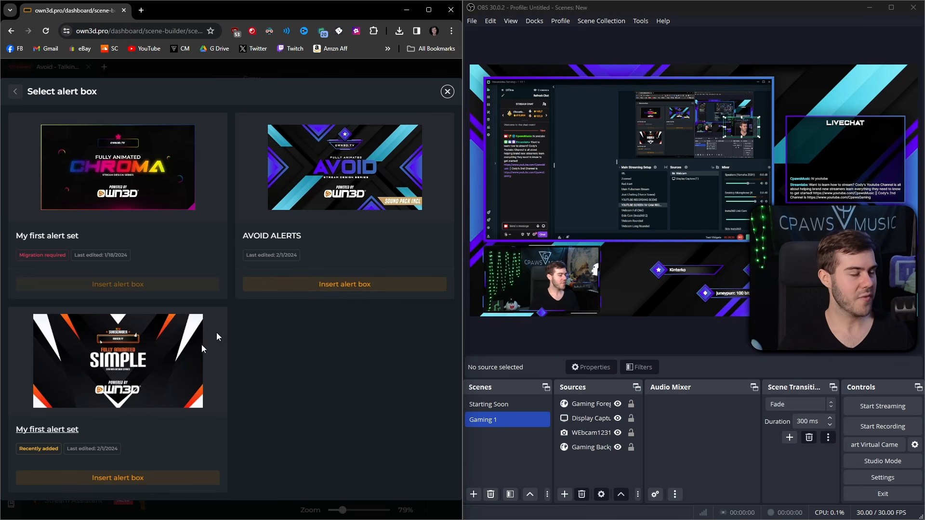
left_click(335, 289)
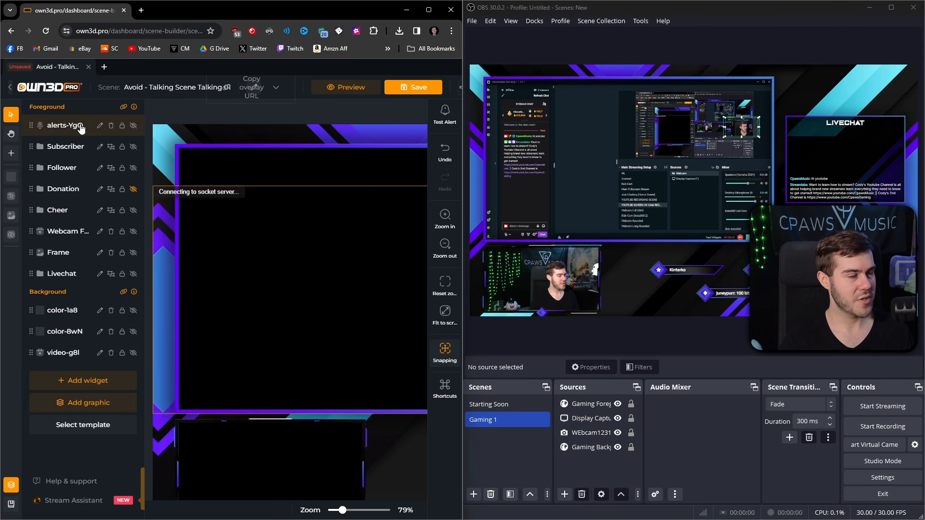
Step: Save the Avoid talking scene and fire a test Follow alert
left_click(413, 92)
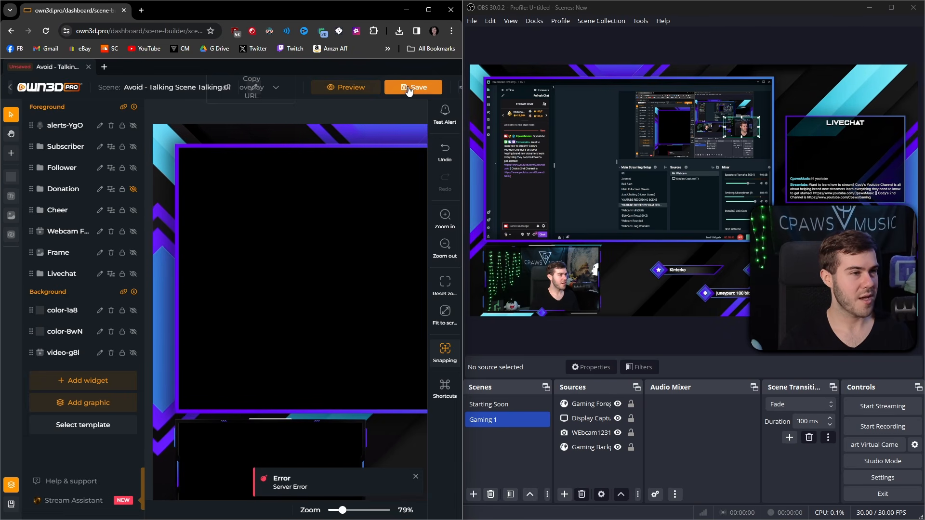
left_click(408, 88)
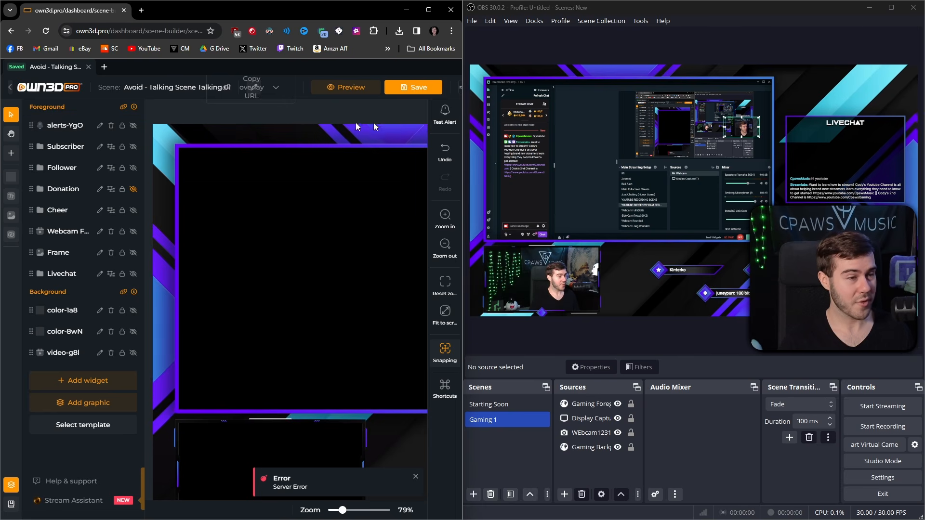
left_click(445, 119)
left_click(323, 116)
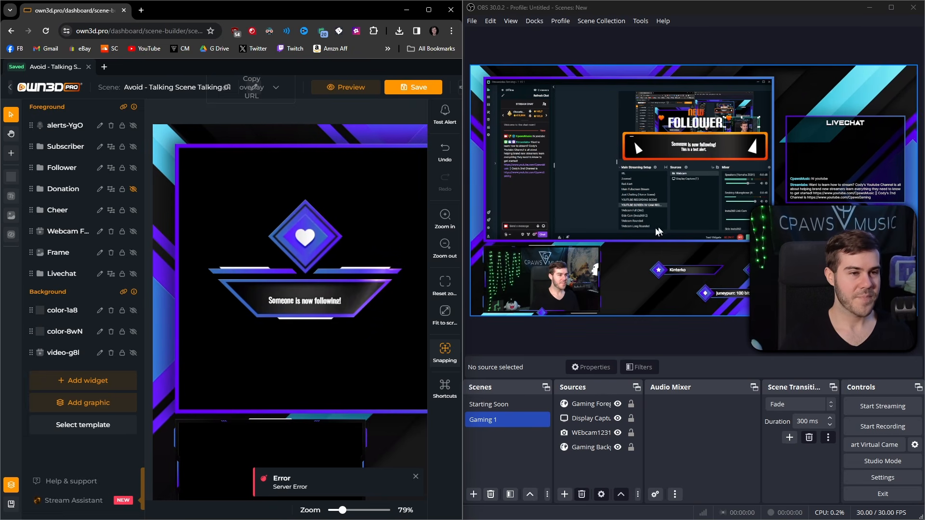
Step: Refresh the cache of the Gaming Foreground browser source's page
double_click(590, 404)
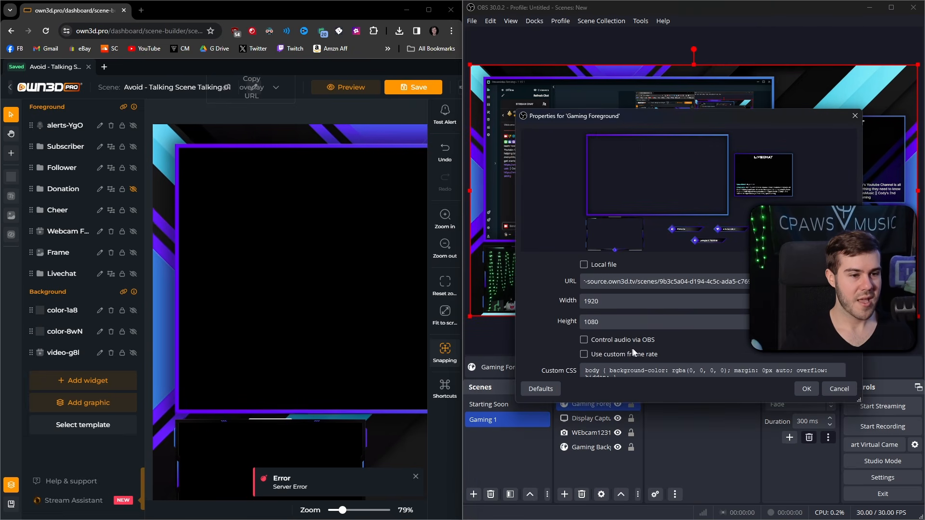
scroll(672, 340, "down", 5)
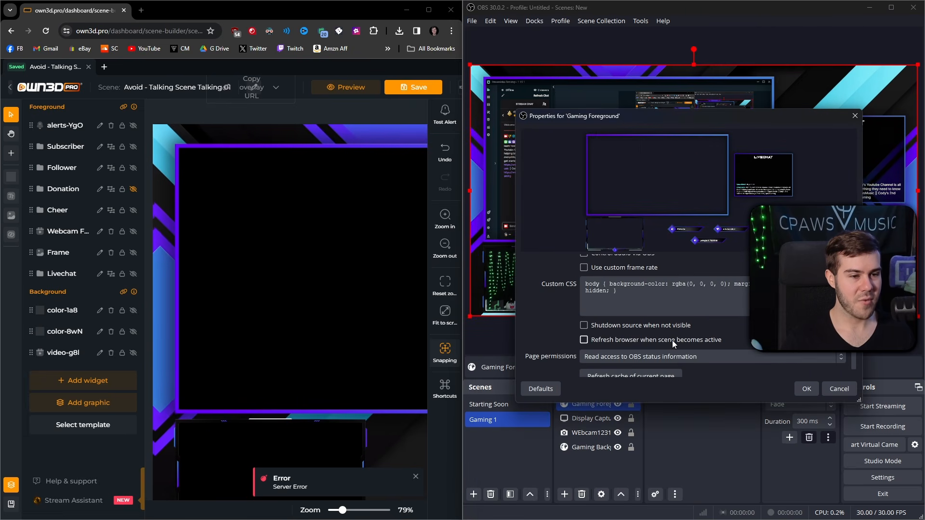
left_click(633, 366)
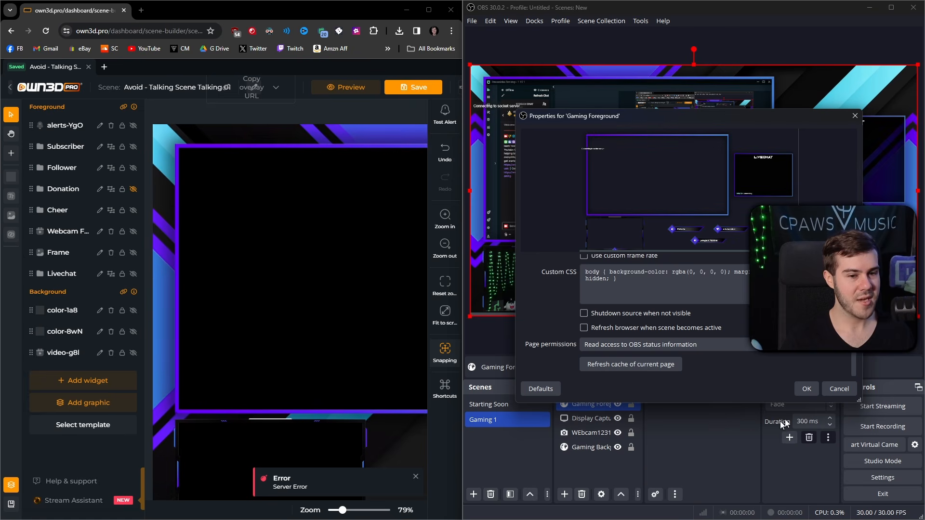
left_click(807, 389)
Step: Fire test Follow alerts from OWN3D Pro and maximize the OBS window
left_click(445, 116)
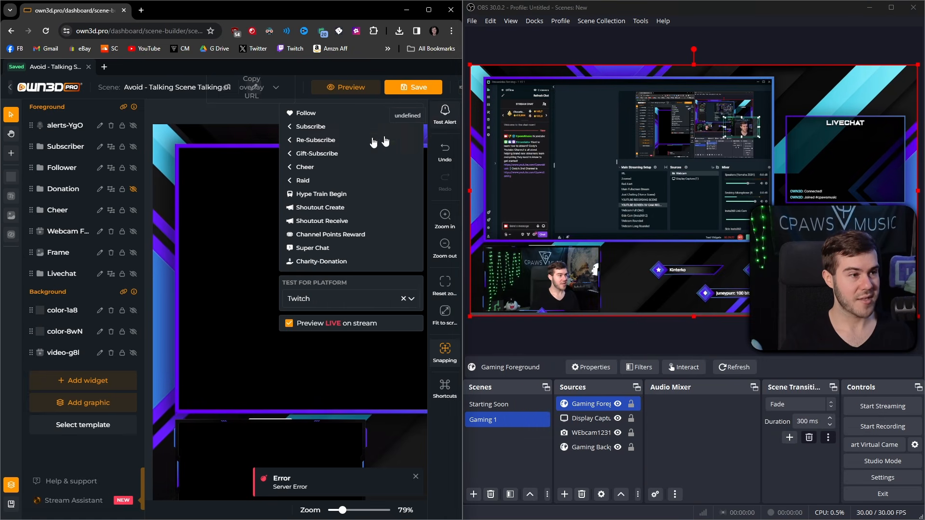
left_click(303, 113)
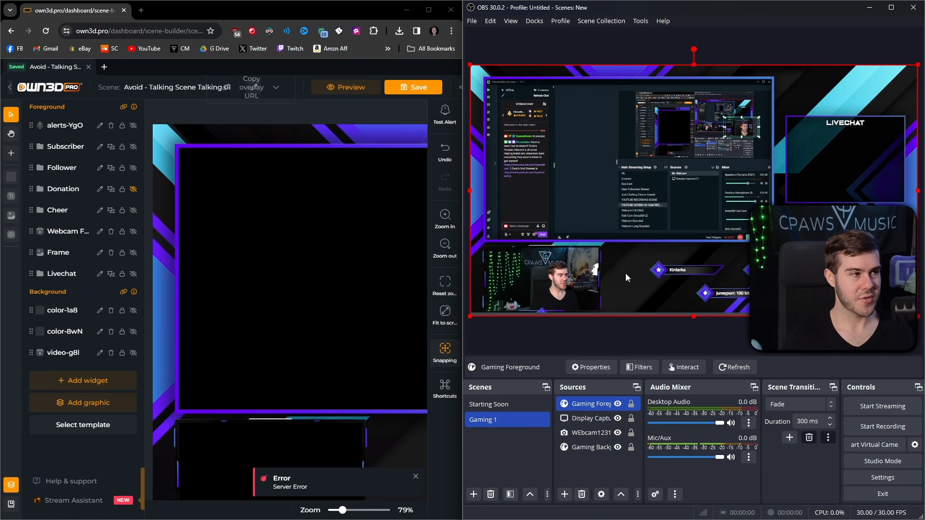
left_click(440, 120)
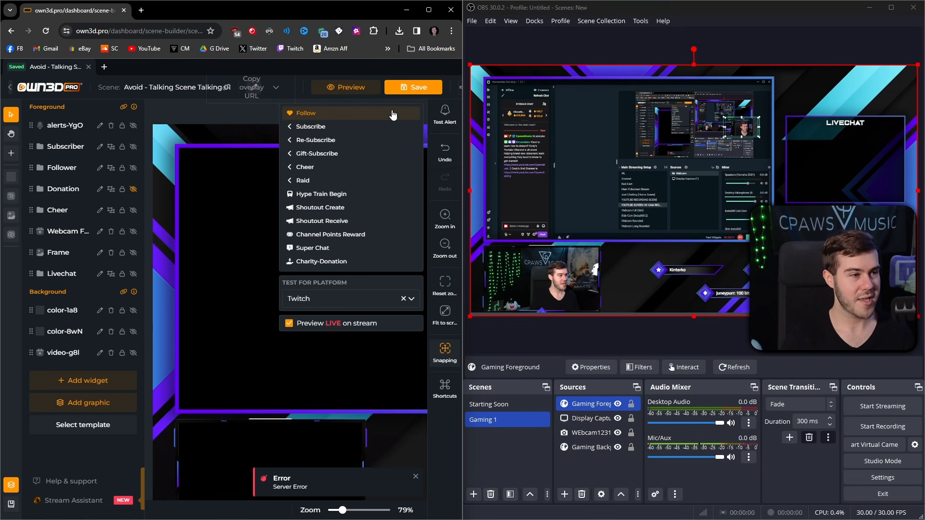
left_click(451, 9)
left_click(896, 8)
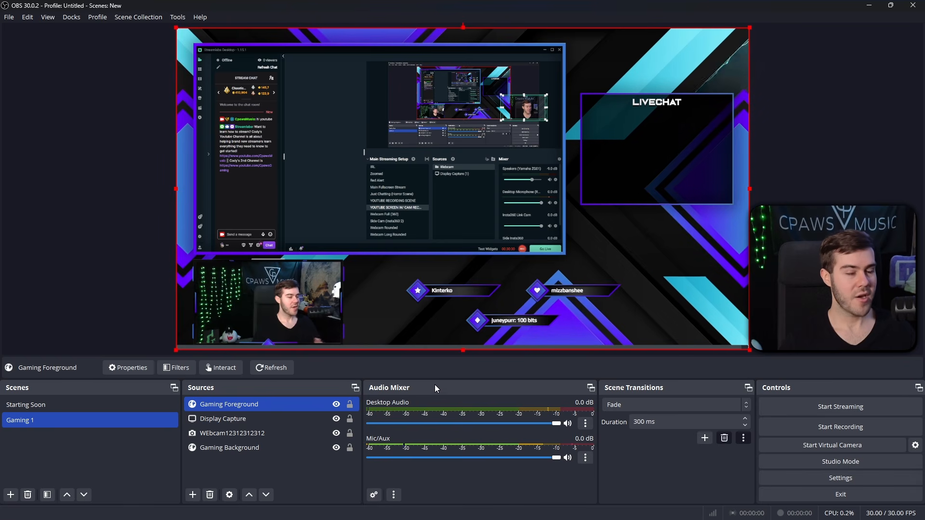
Step: Enable 'Control audio via OBS' in the Gaming Foreground source properties
double_click(250, 406)
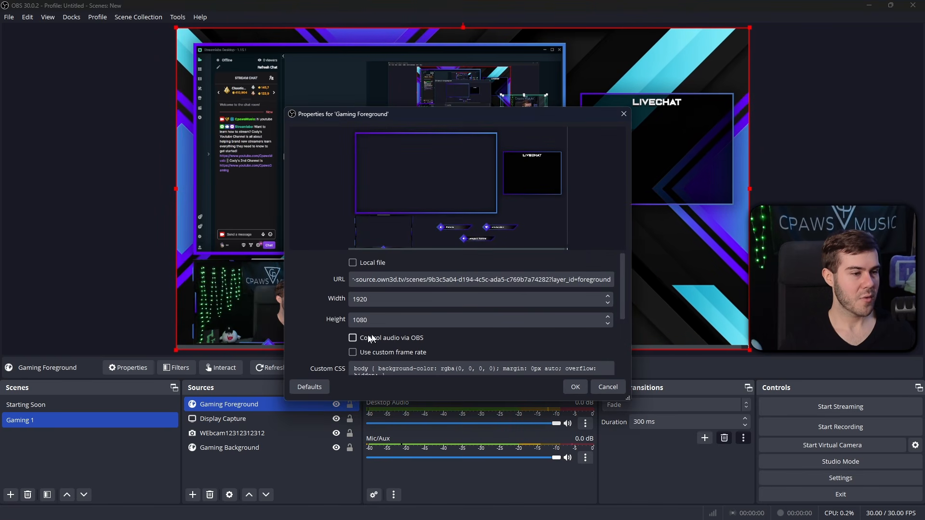
left_click(353, 339)
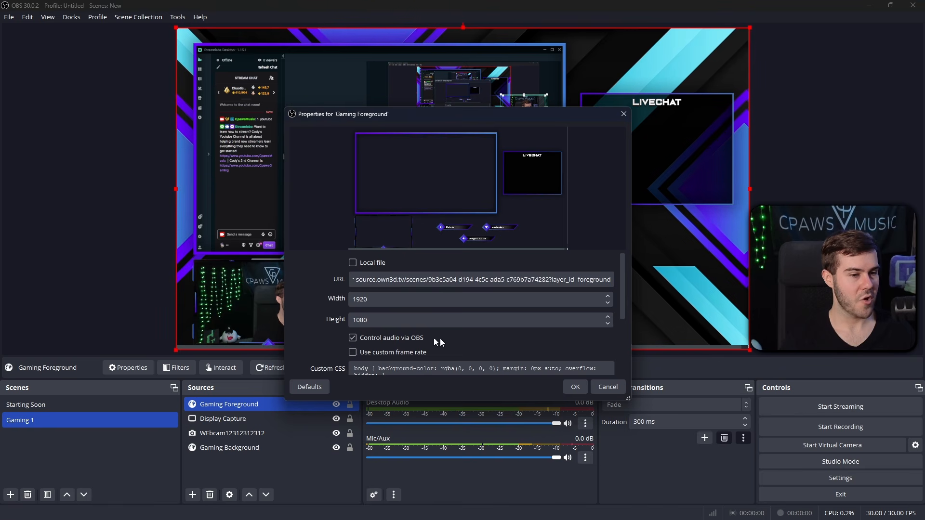
left_click(577, 388)
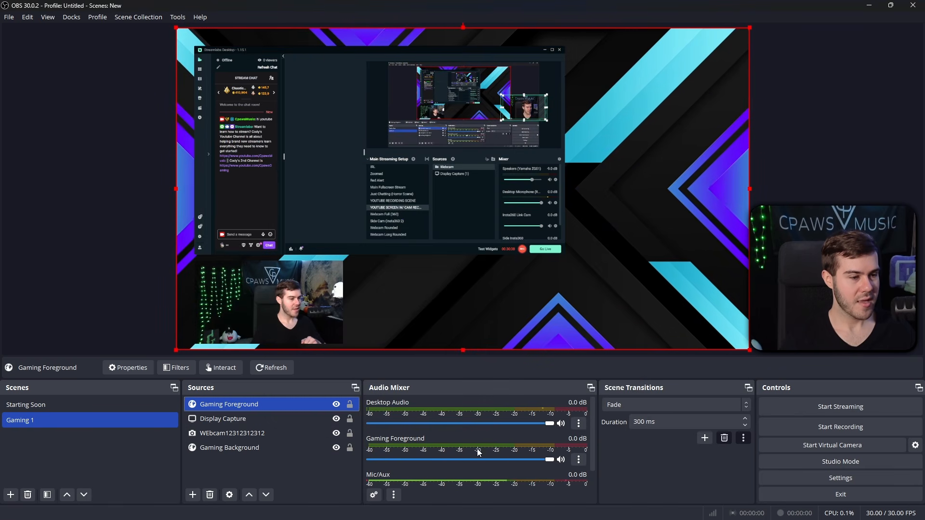
Step: Set Gaming Foreground's audio monitoring to Monitor and Output in Advanced Audio Properties
left_click(579, 461)
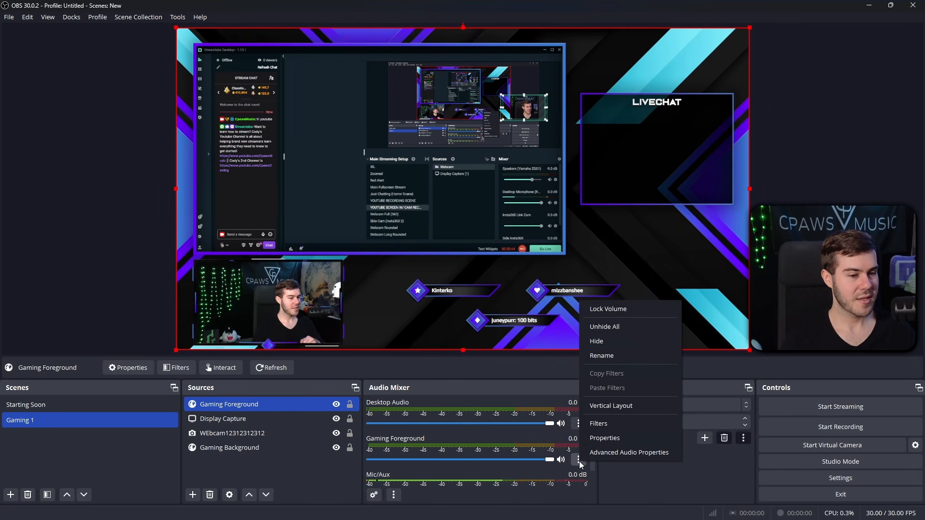
left_click(610, 456)
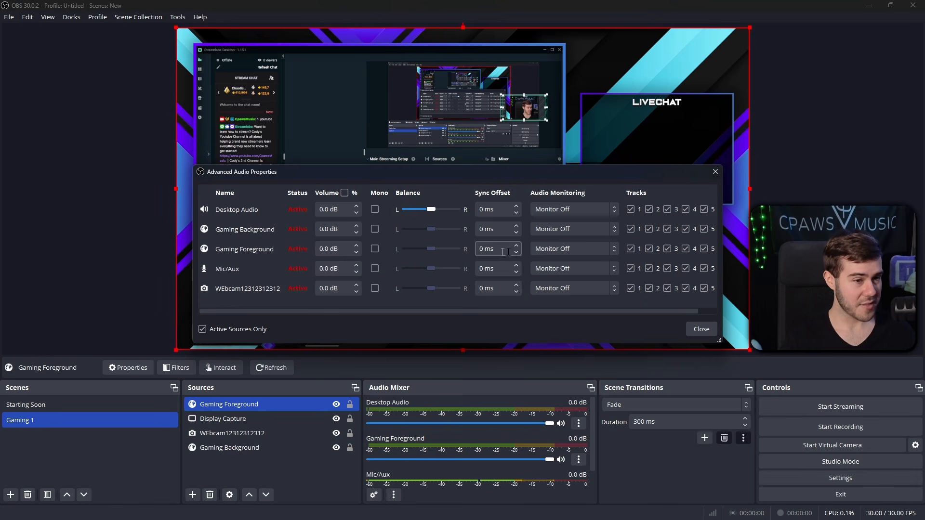
left_click(555, 253)
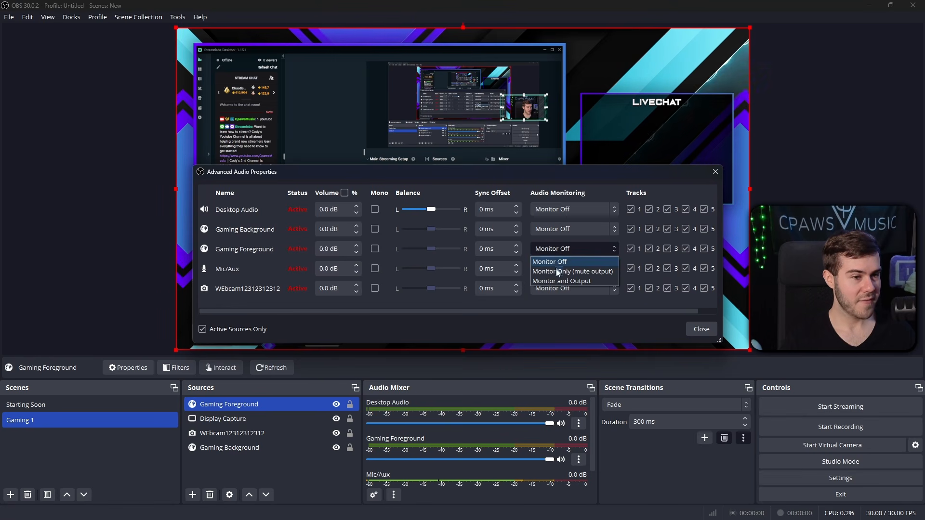
left_click(554, 281)
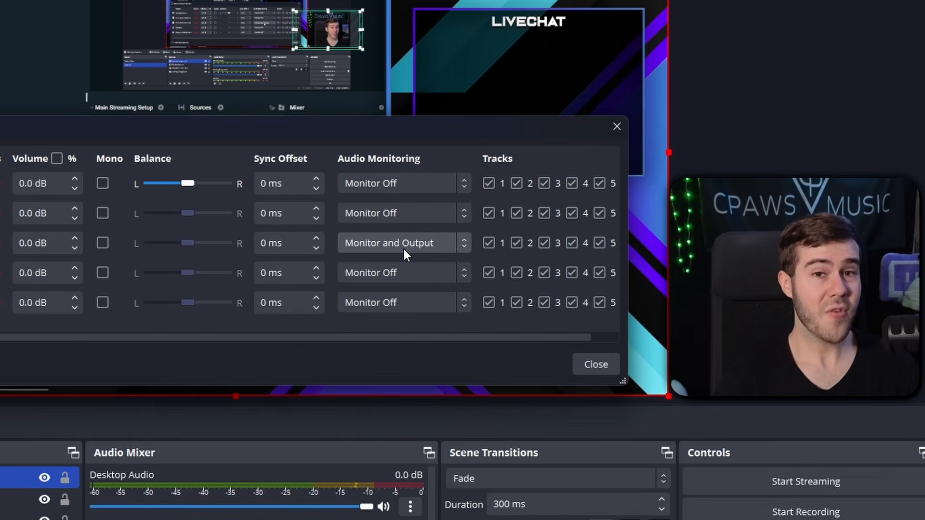
left_click(395, 243)
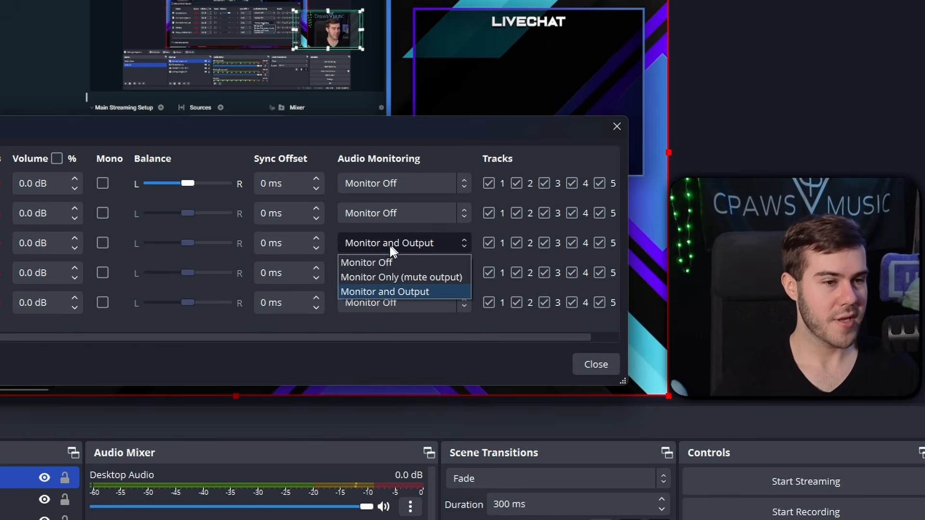
left_click(384, 262)
left_click(595, 365)
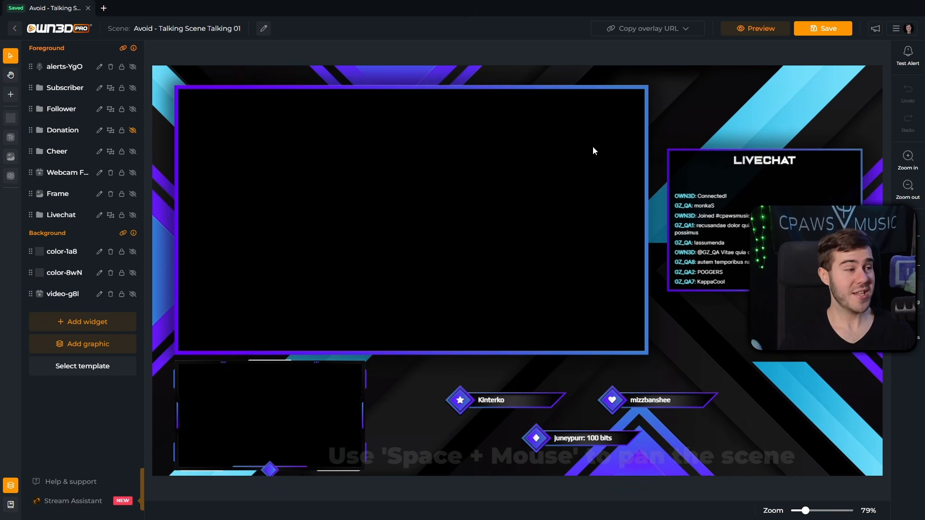
Step: Go back to My scenes, enter the Avoid folder and open Avoid - Overlay Scene Overlay 01
left_click(15, 30)
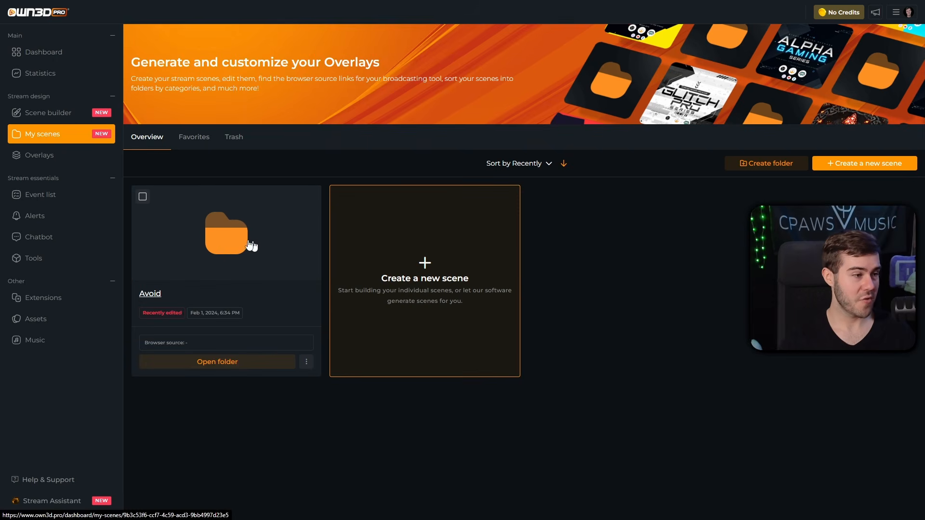
left_click(222, 252)
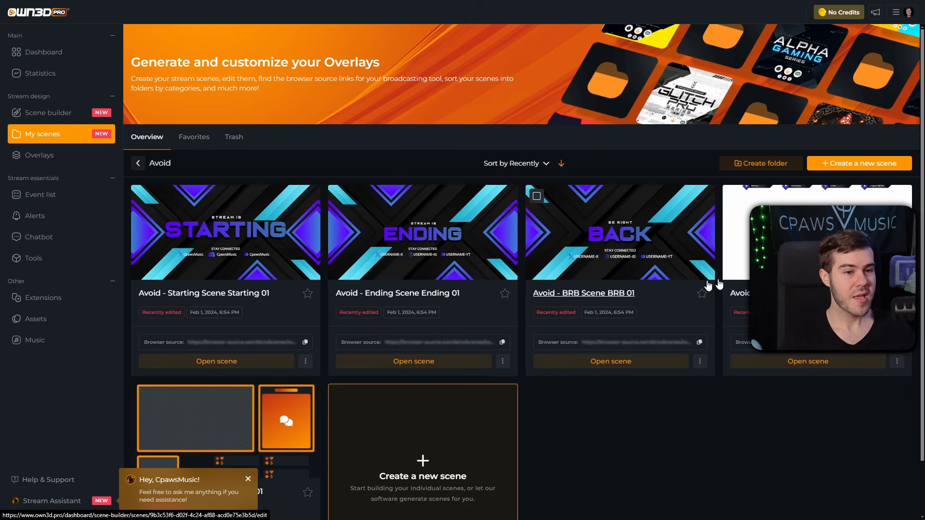
left_click(791, 293)
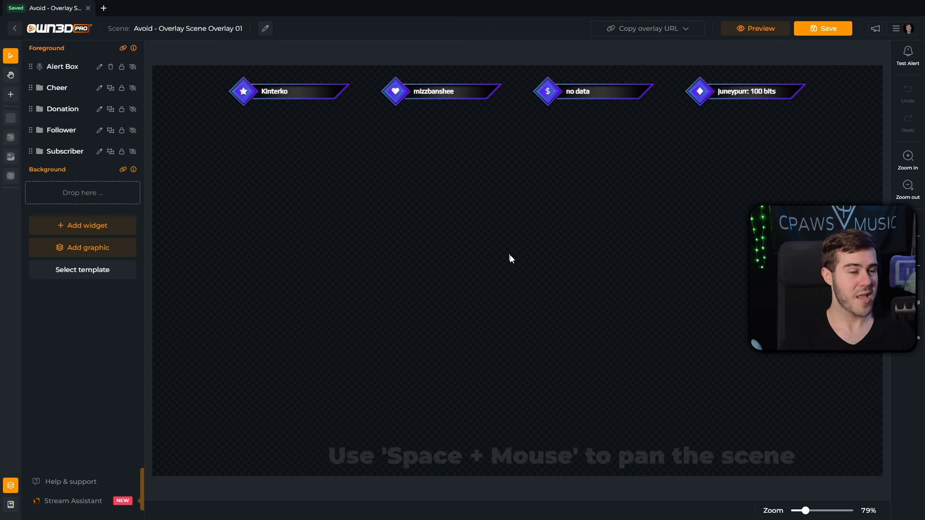
scroll(500, 263, "down", 3)
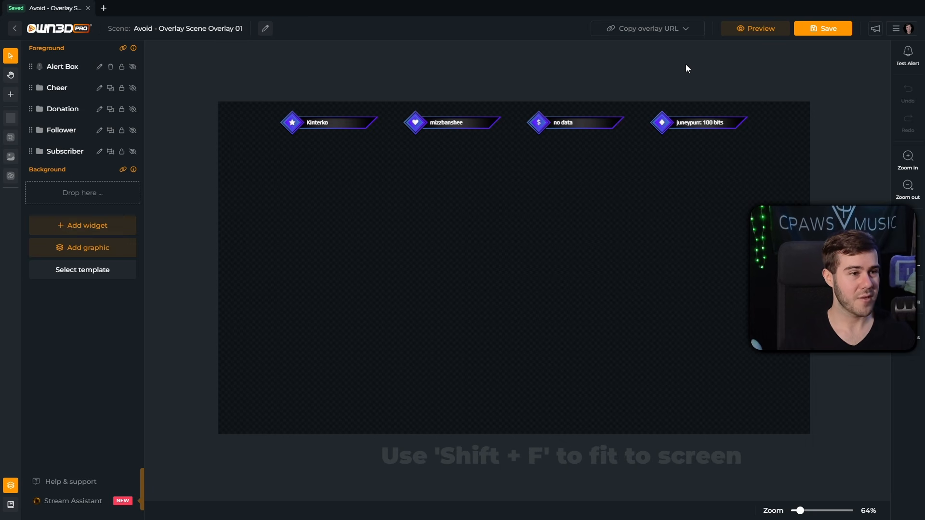
Step: Copy the Complete scene overlay URL, then open the 24/7 live-support form under Help & support
left_click(648, 28)
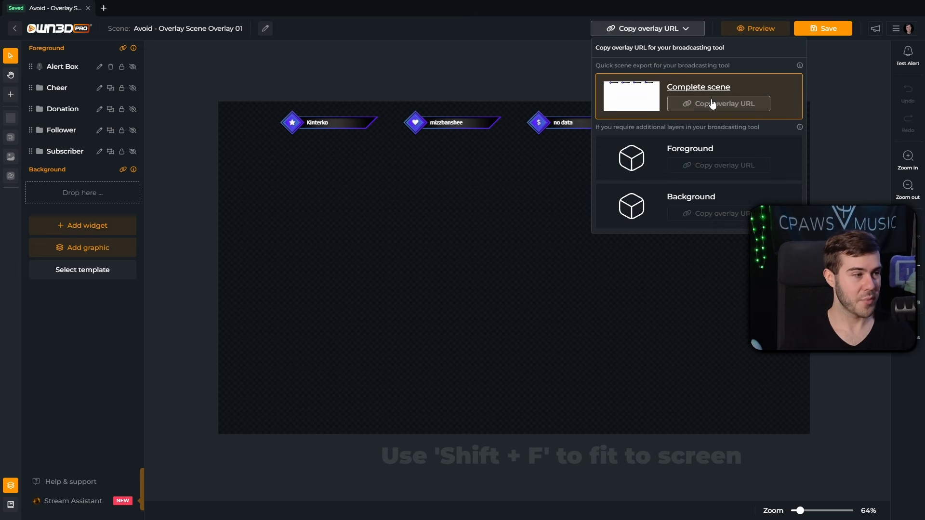
left_click(177, 108)
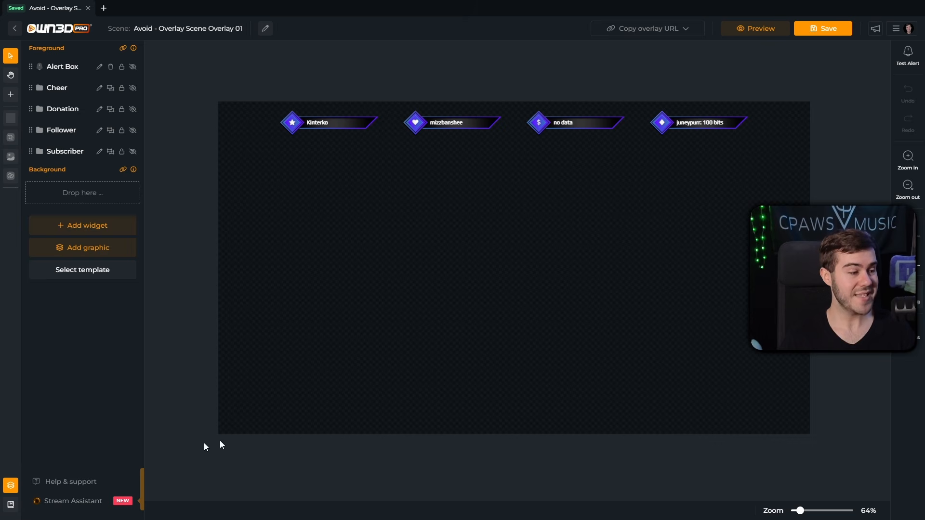
left_click(74, 483)
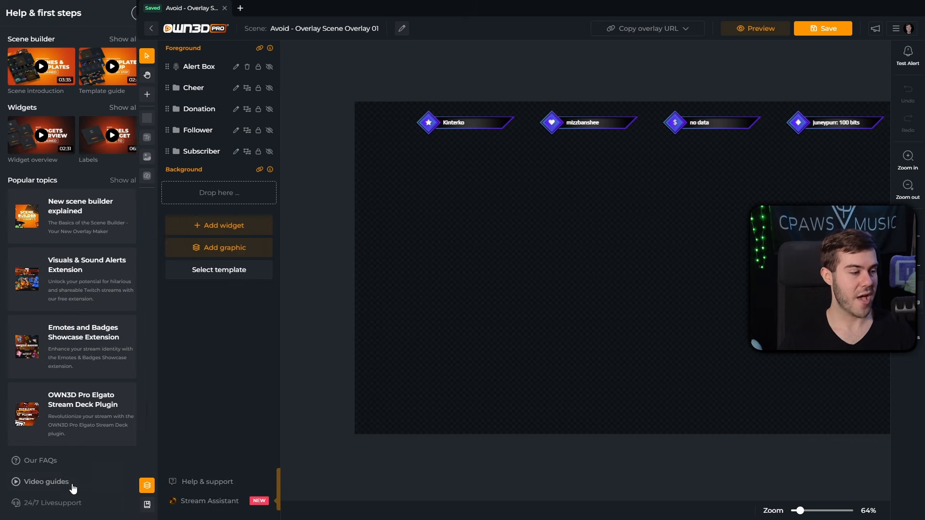
left_click(44, 504)
scroll(839, 406, "down", 2)
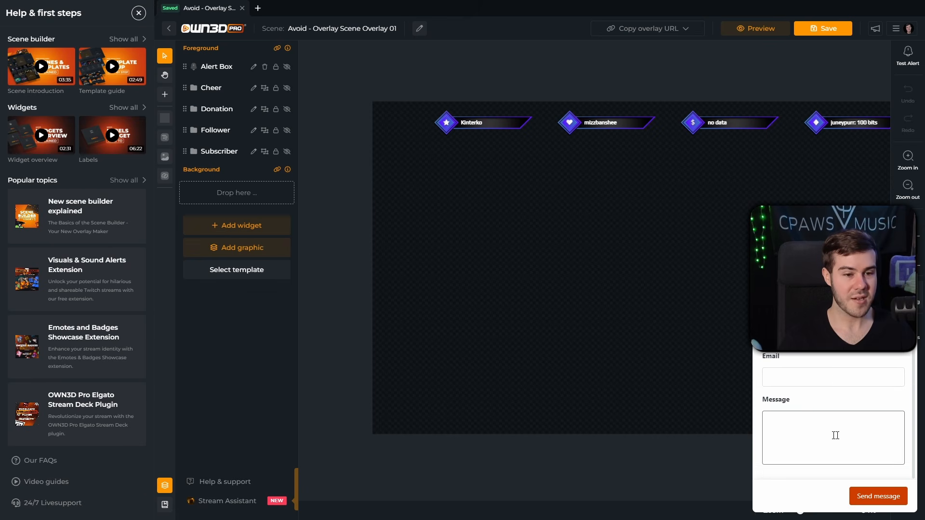
scroll(835, 435, "up", 2)
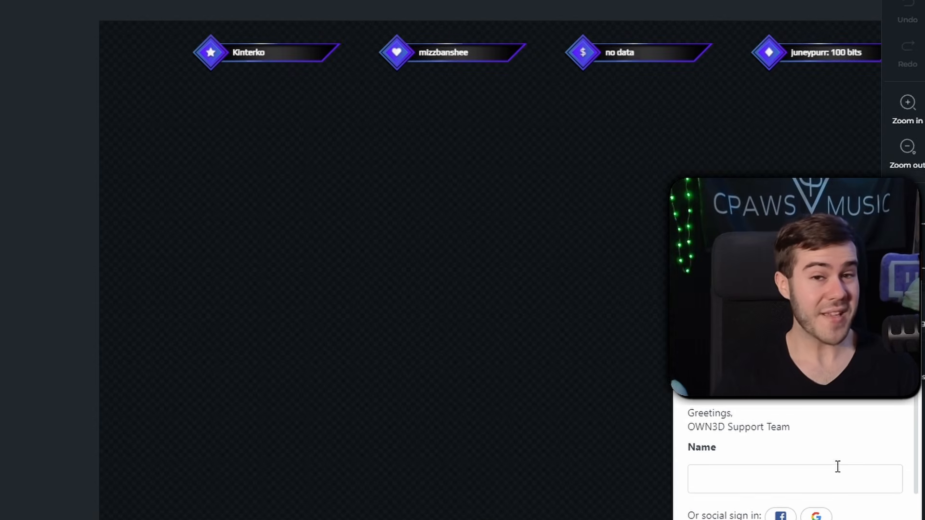